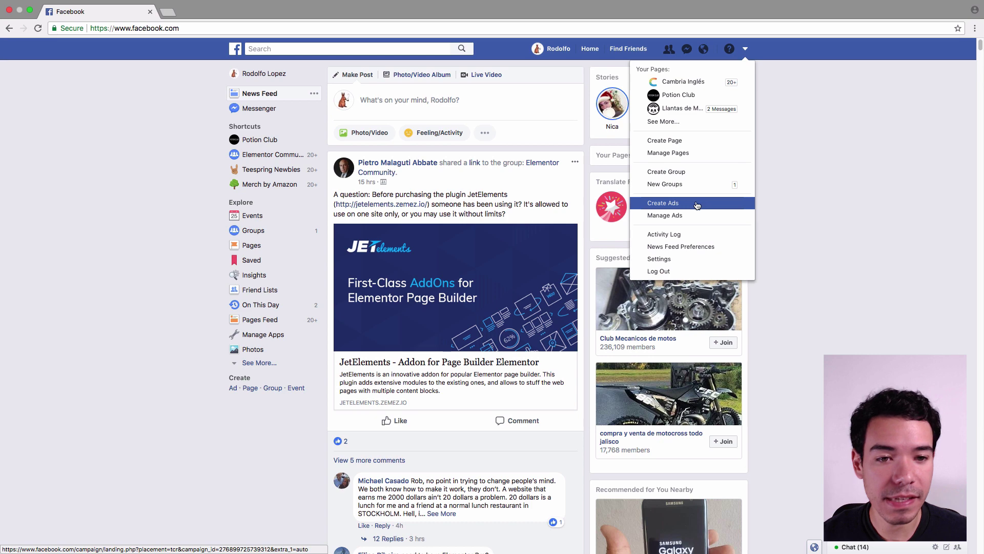
Step: Start creating a new ad campaign with Traffic as the marketing objective
click(698, 204)
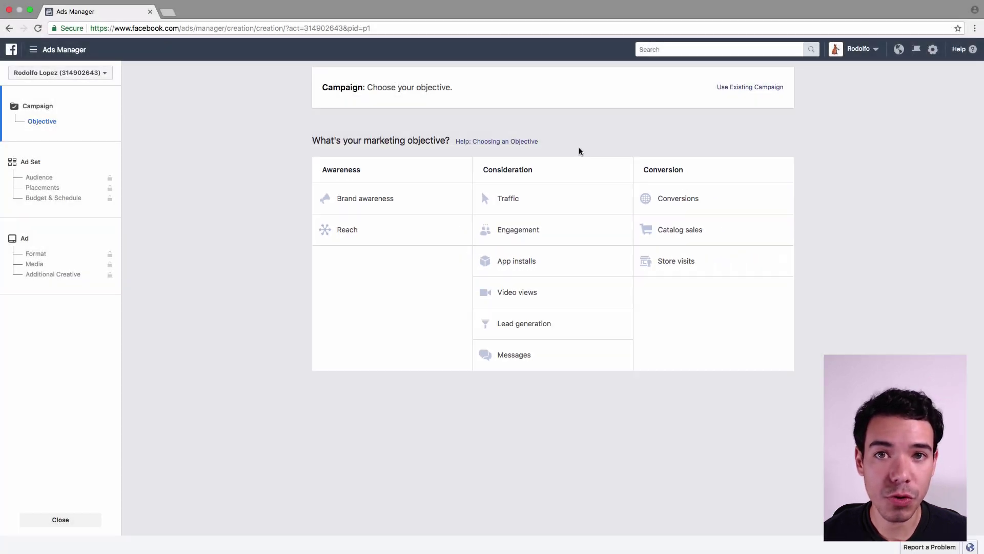
click(508, 202)
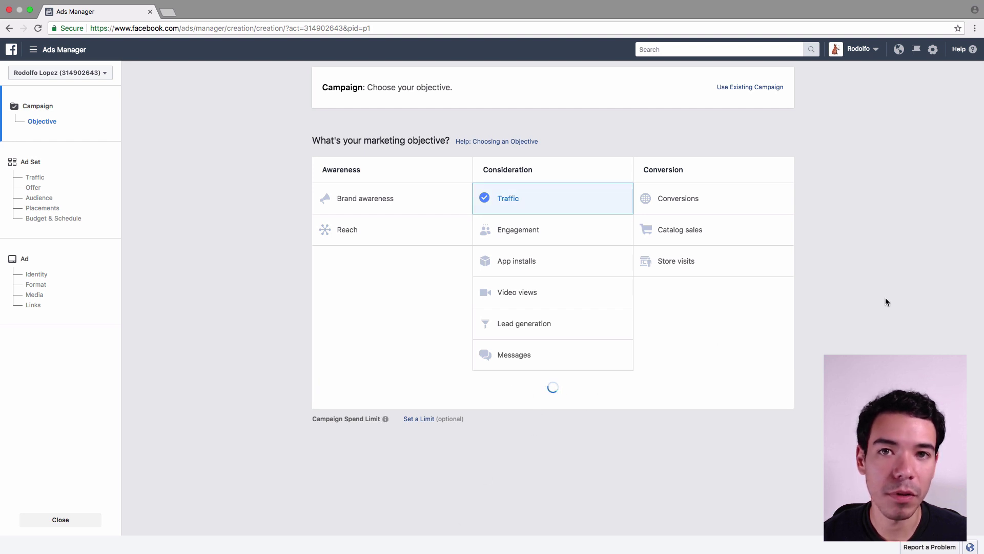
scroll(835, 282, down, 3)
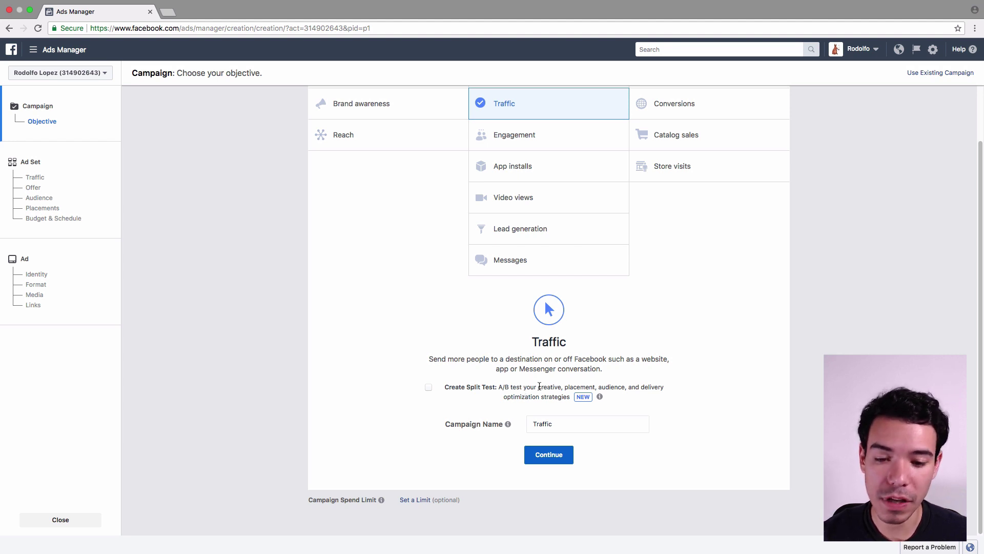
Step: Name the campaign "Color Mazapan" and continue to the ad set settings
double_click(576, 424)
key(BackSpace)
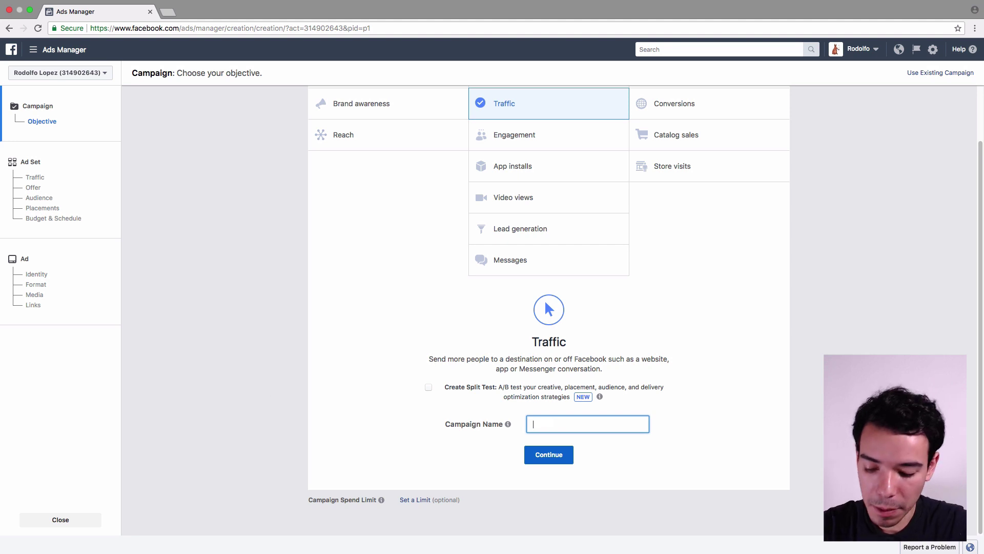
text(Color Ma)
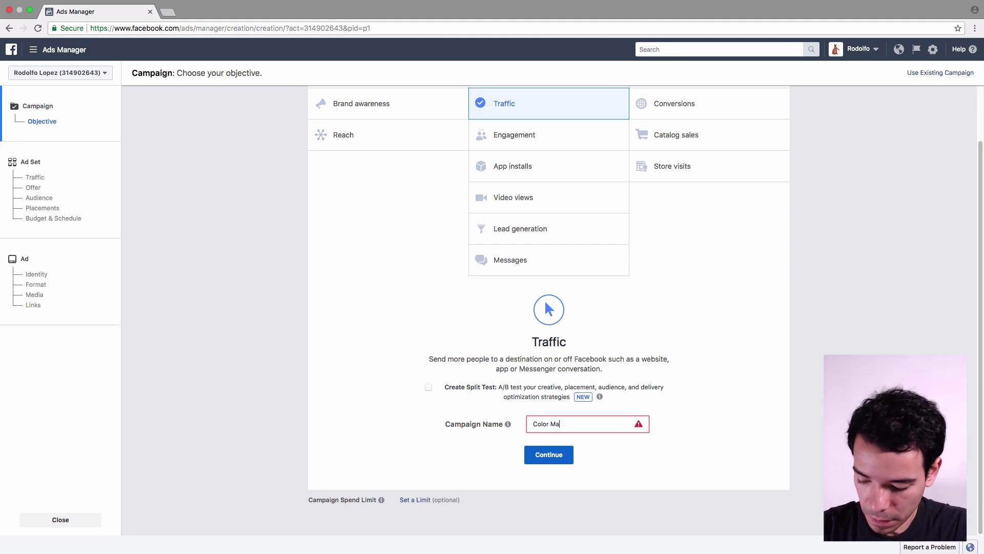
text(zapan)
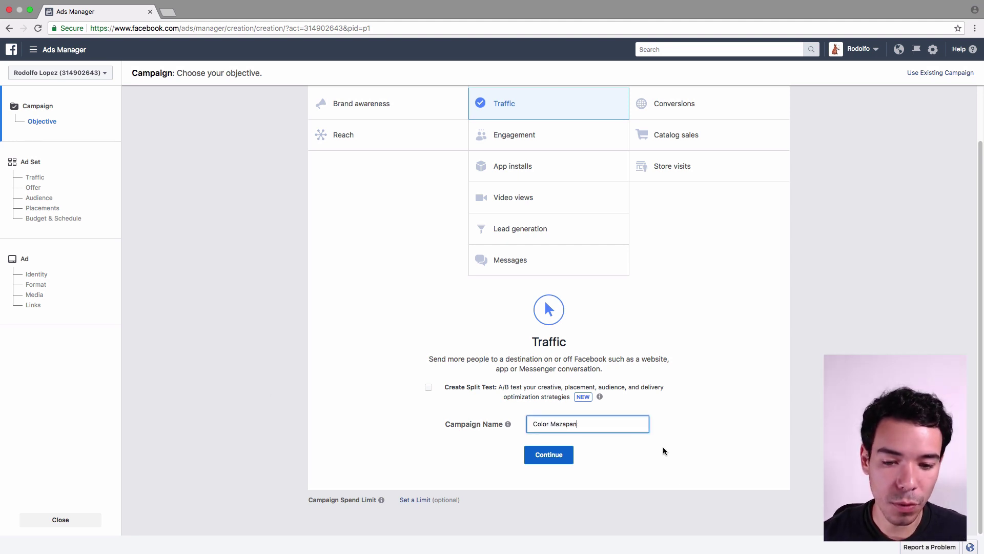
click(543, 462)
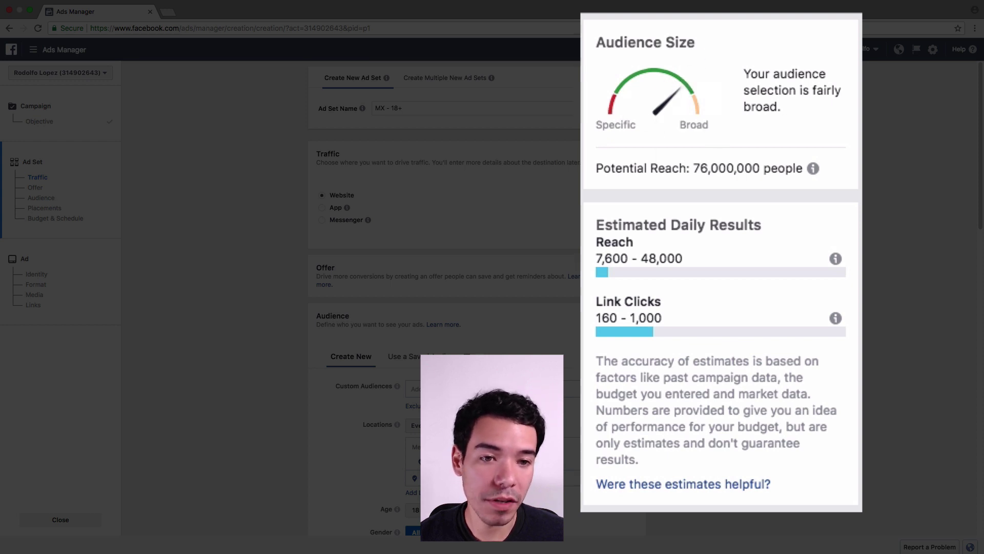
Step: Review how the ad set's potential reach is estimated and which people the location targeting can cover
mouse_move(682, 177)
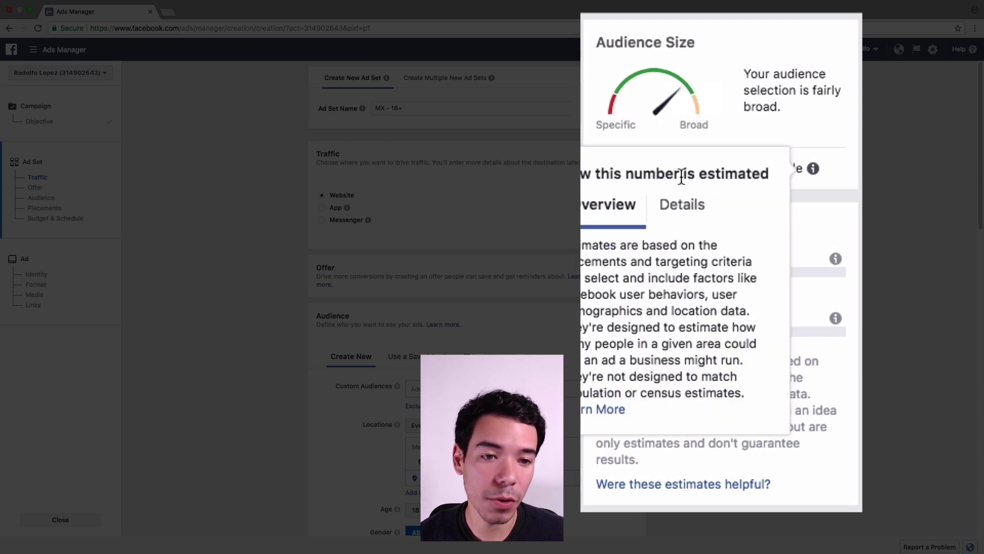
scroll(874, 202, down, 2)
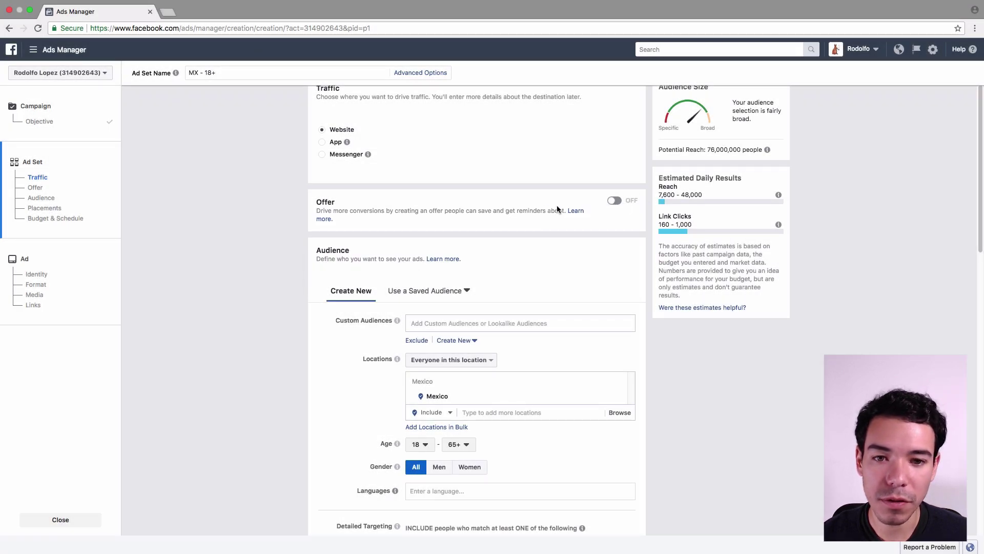
scroll(562, 204, down, 3)
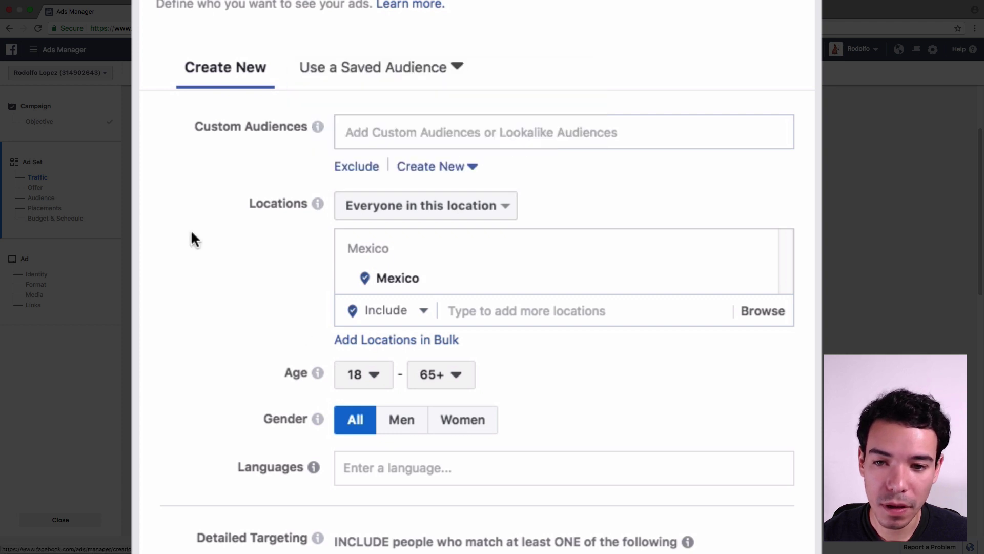
scroll(191, 229, down, 1)
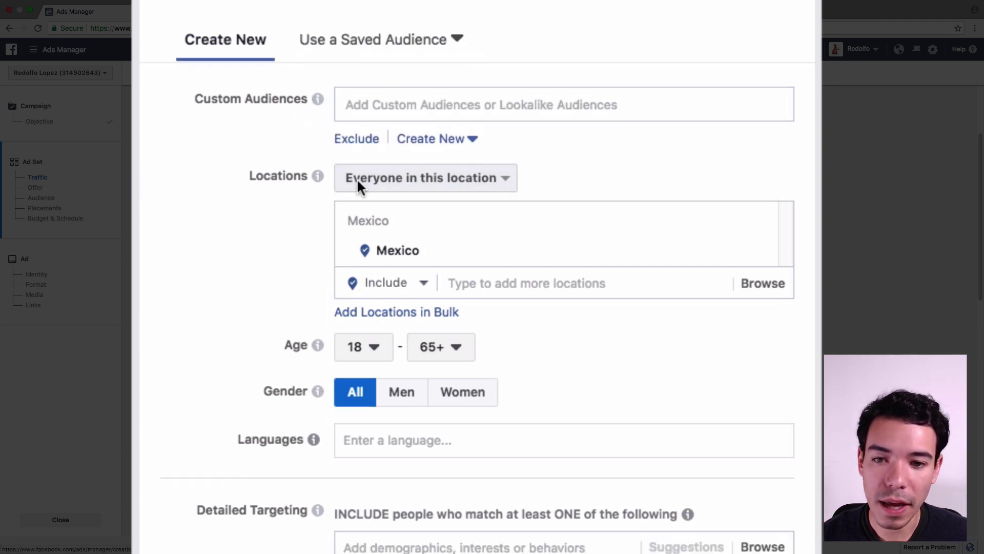
click(498, 179)
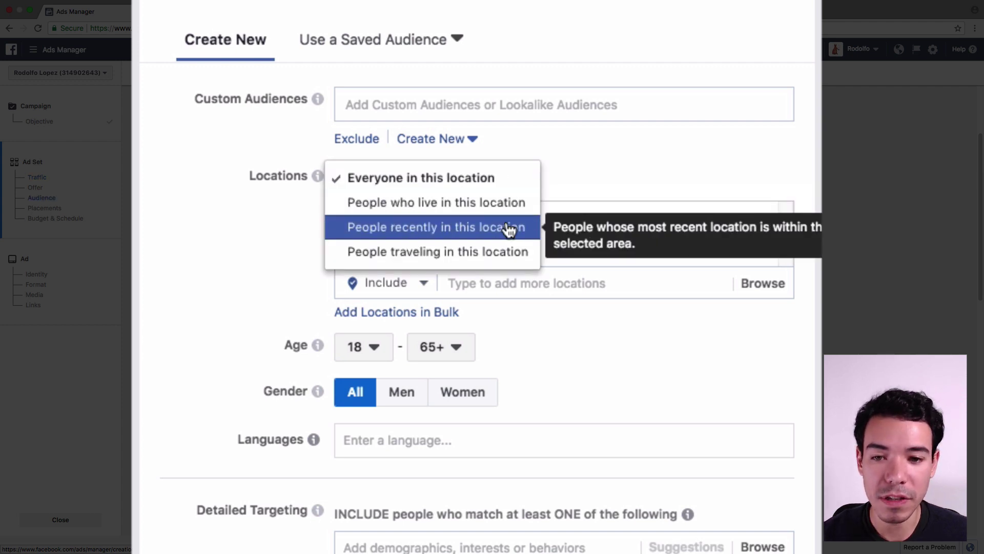
click(610, 163)
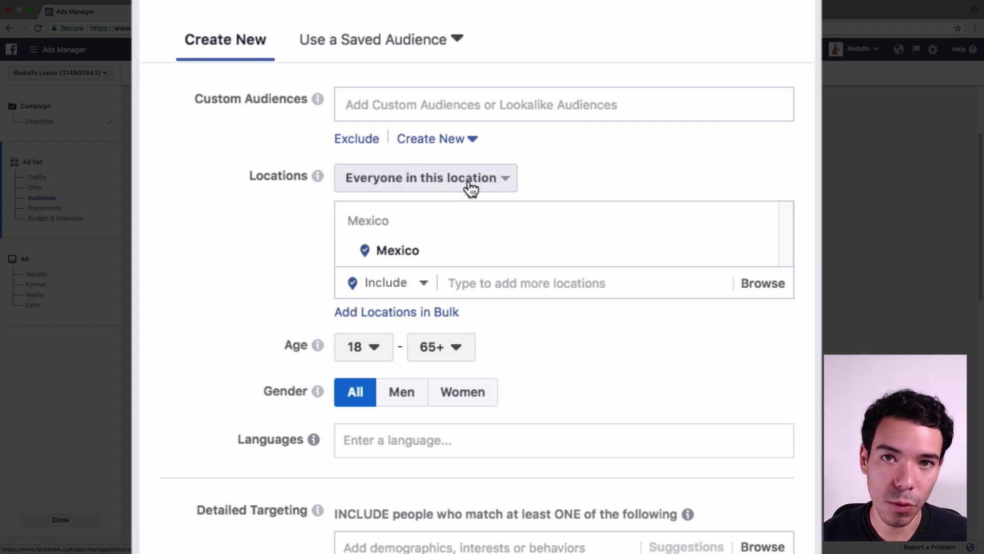
Step: Replace Mexico with Berkeley, California, United States as the audience location
mouse_move(756, 259)
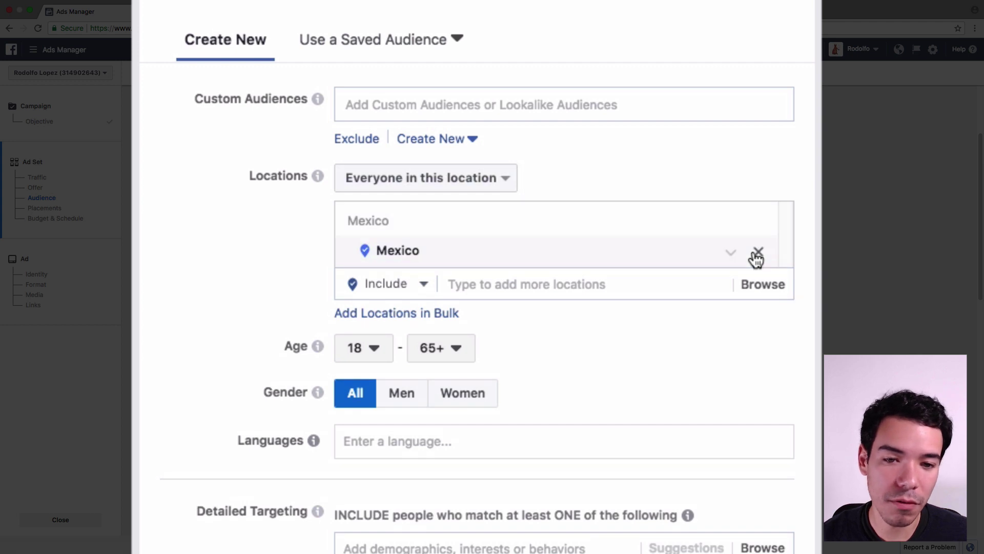
click(758, 253)
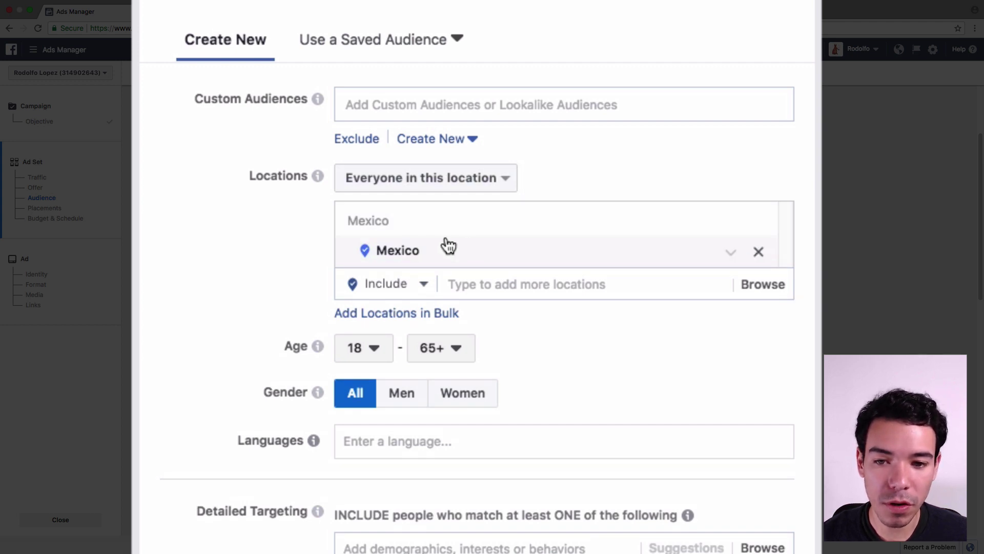
click(546, 221)
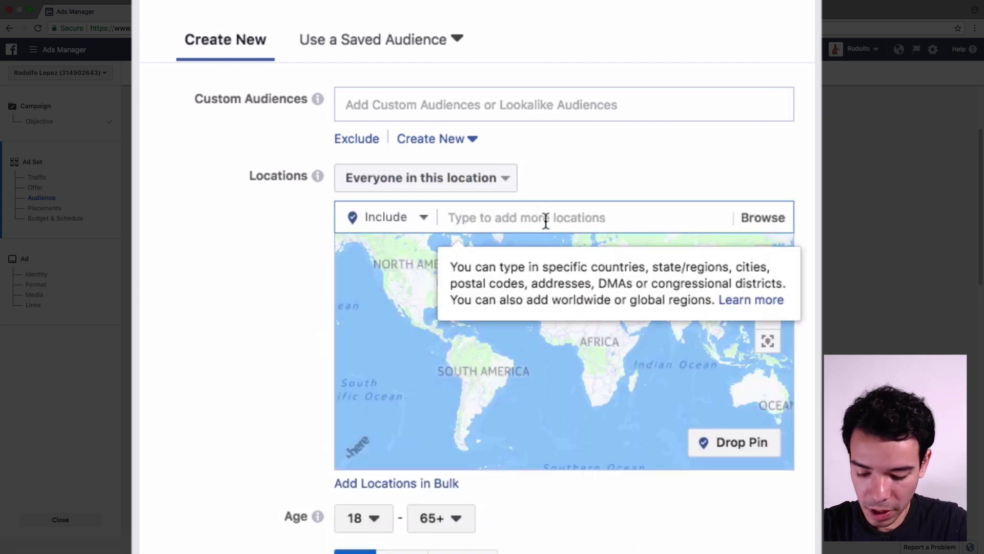
text(Berkel)
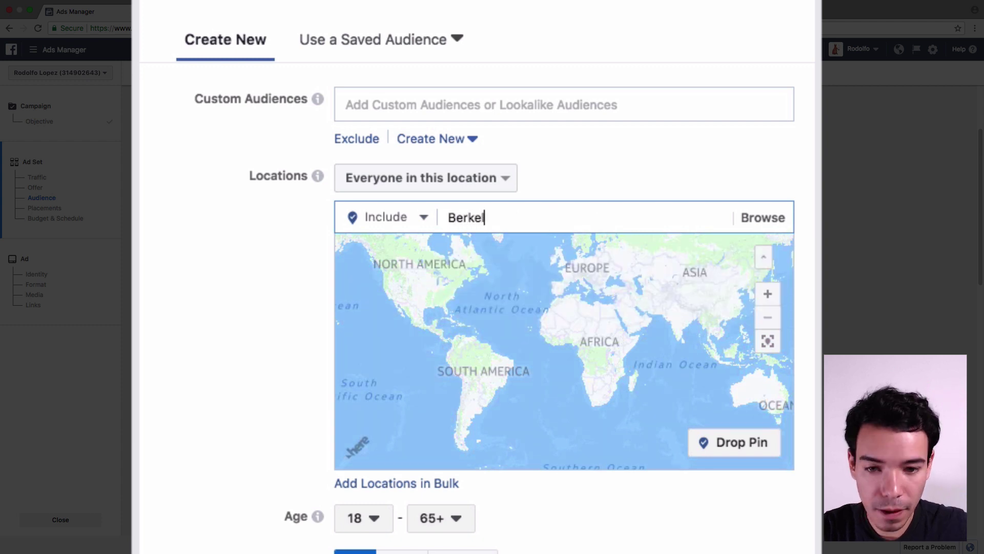
text(e)
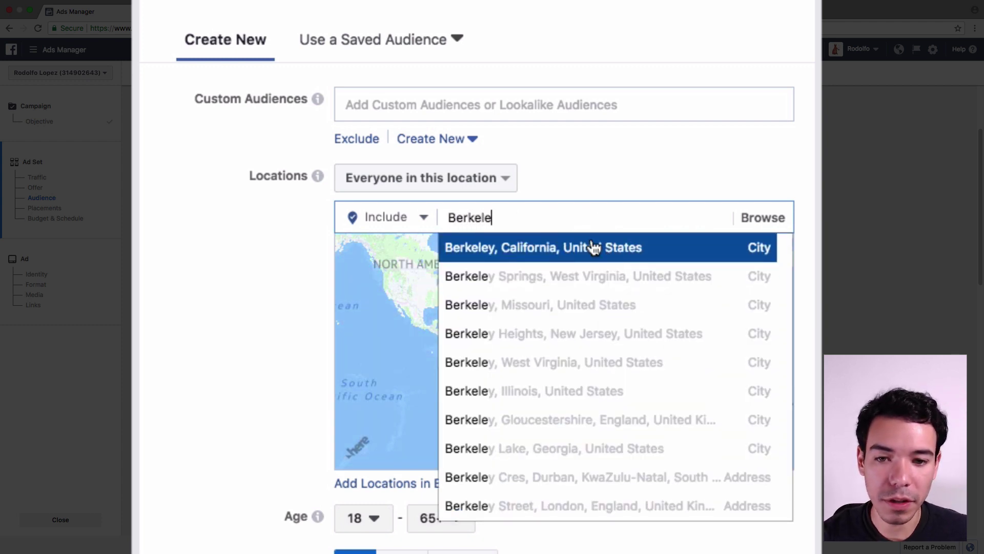
click(591, 248)
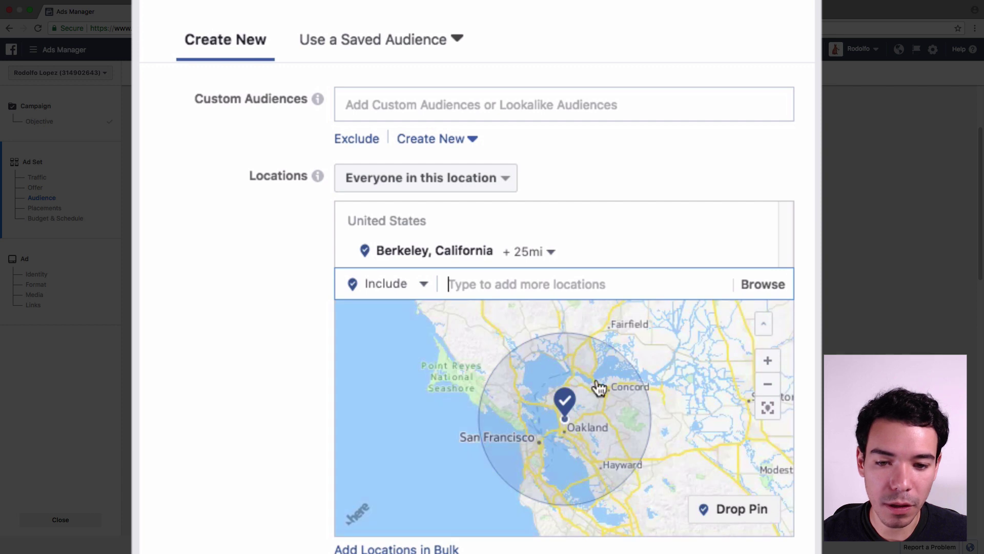
Step: Check the radius options for Berkeley and add Santa Monica, California, United States as a second audience location
click(532, 251)
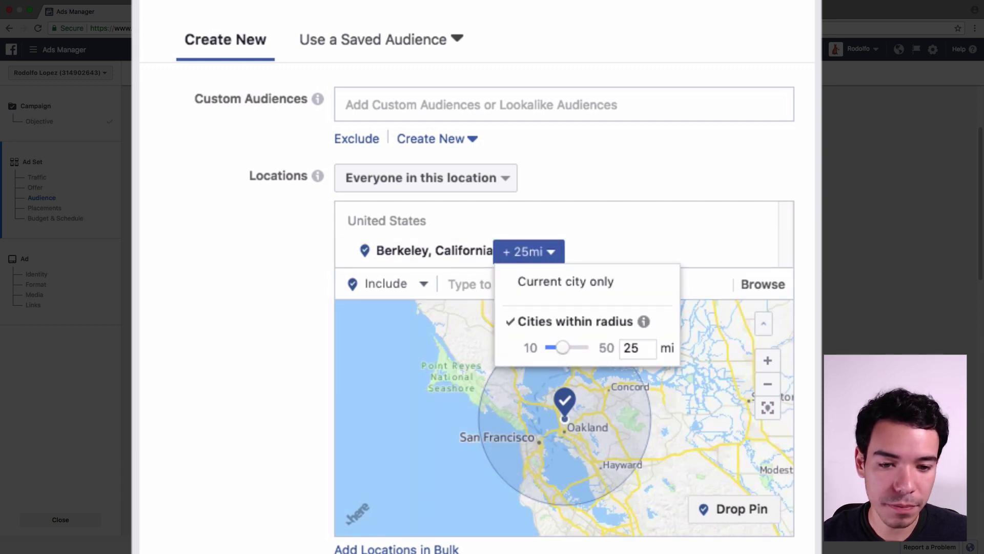
click(642, 303)
click(626, 284)
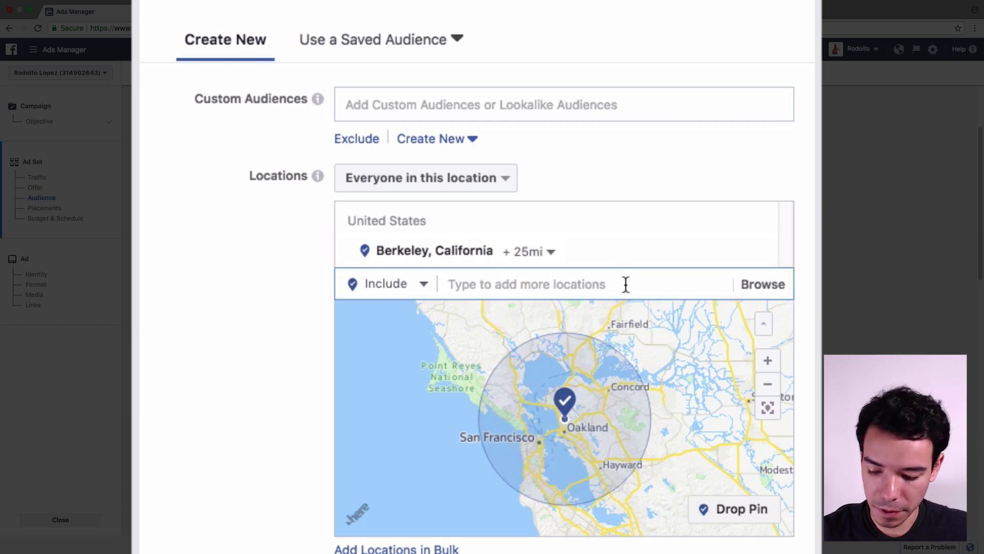
text(Sant)
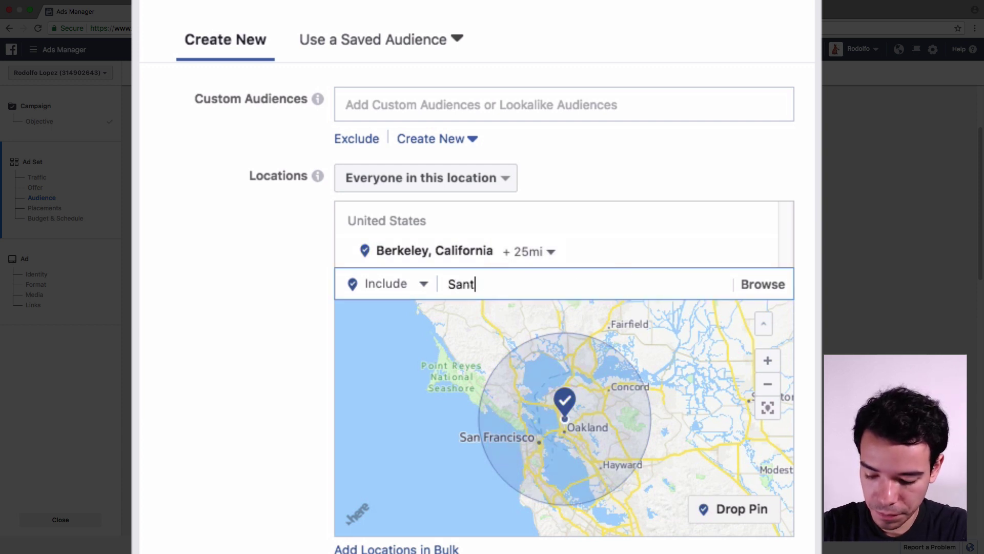
text(a moni)
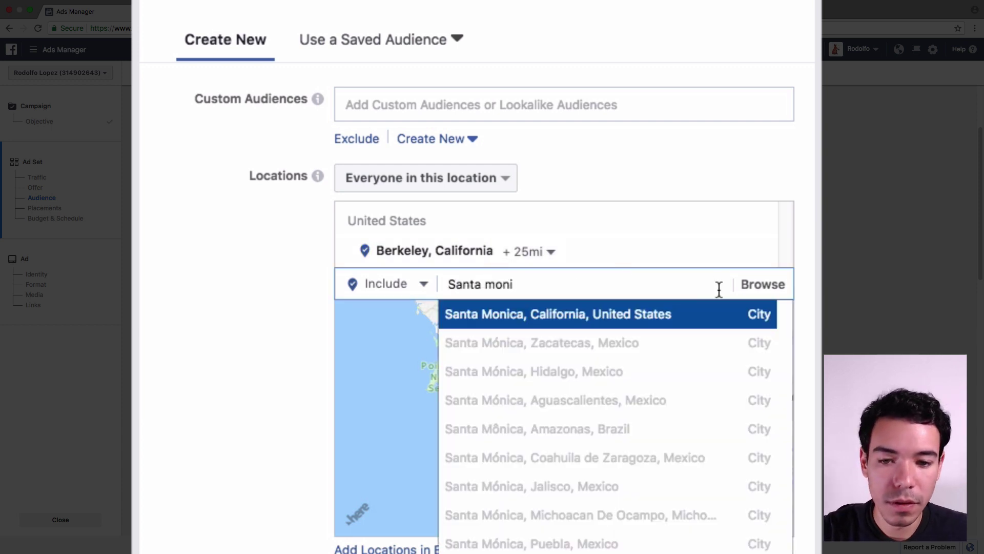
click(659, 326)
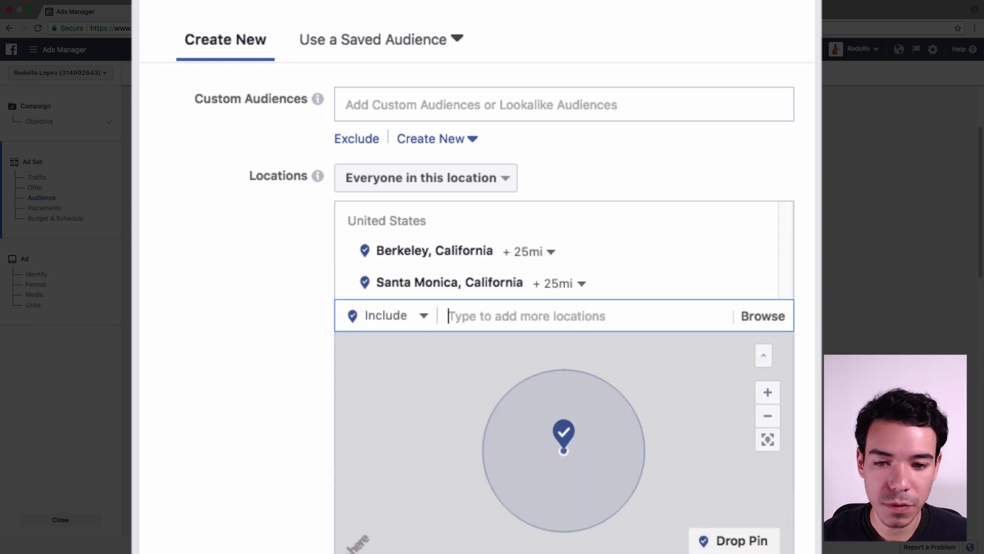
Step: Set the audience's maximum age to 27
scroll(476, 308, down, 1)
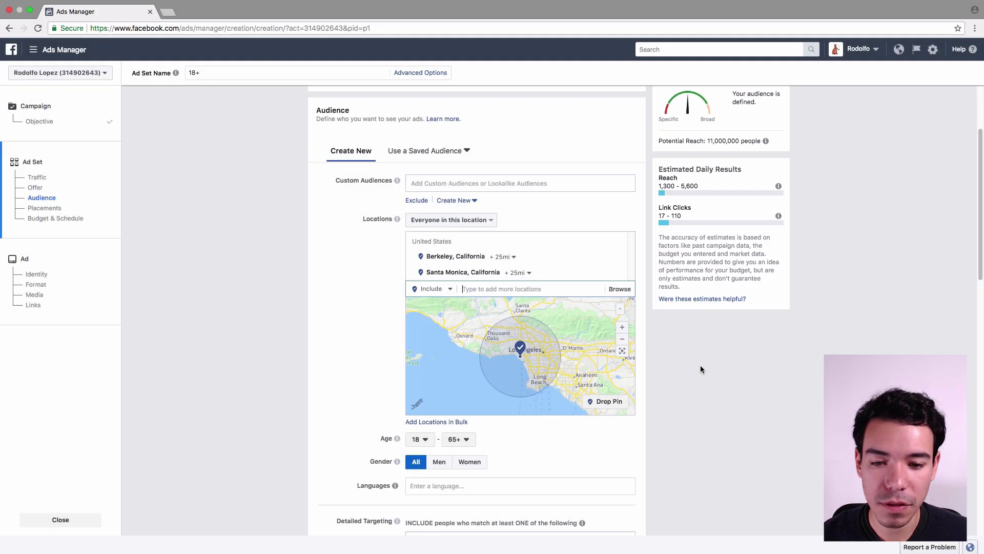
scroll(700, 365, down, 5)
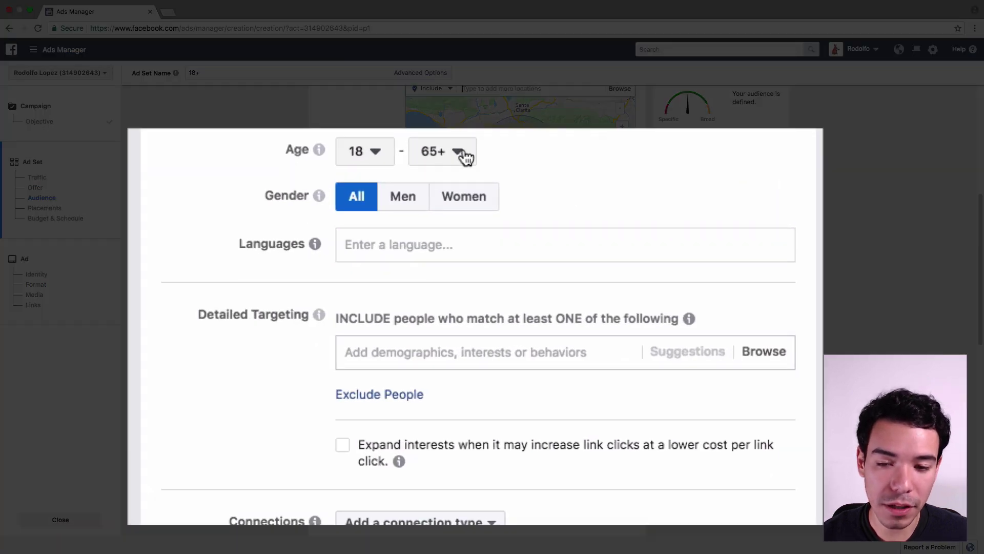
click(458, 157)
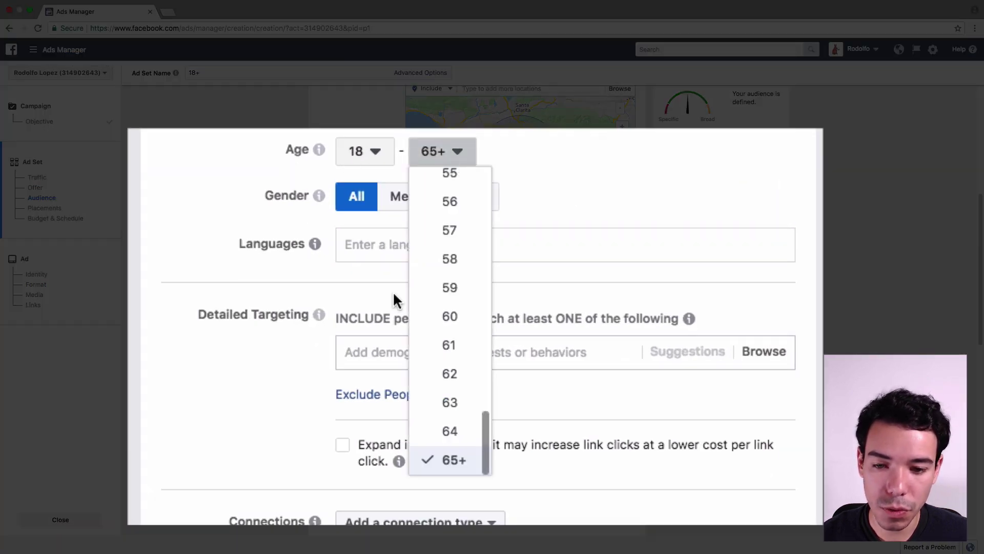
scroll(453, 353, up, 15)
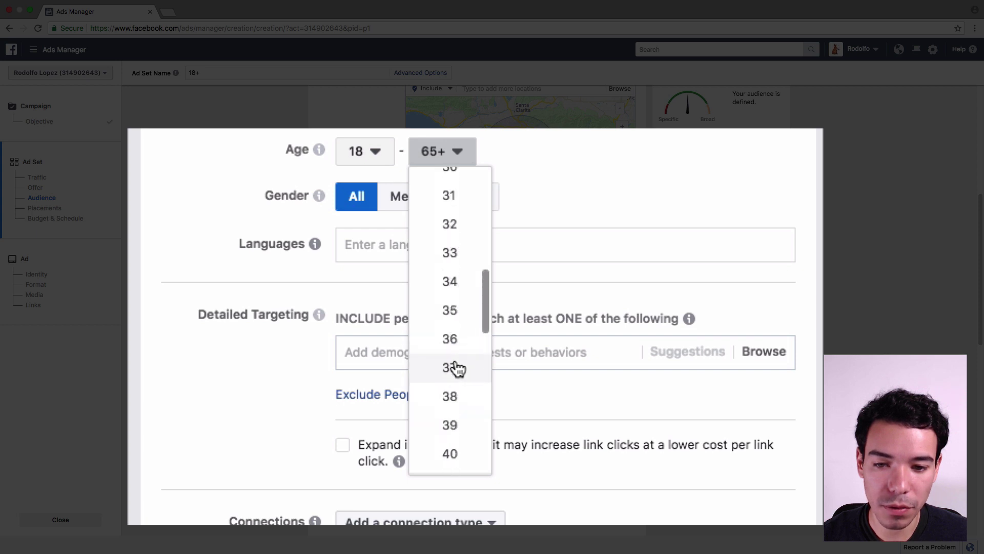
scroll(458, 368, up, 7)
scroll(458, 370, down, 4)
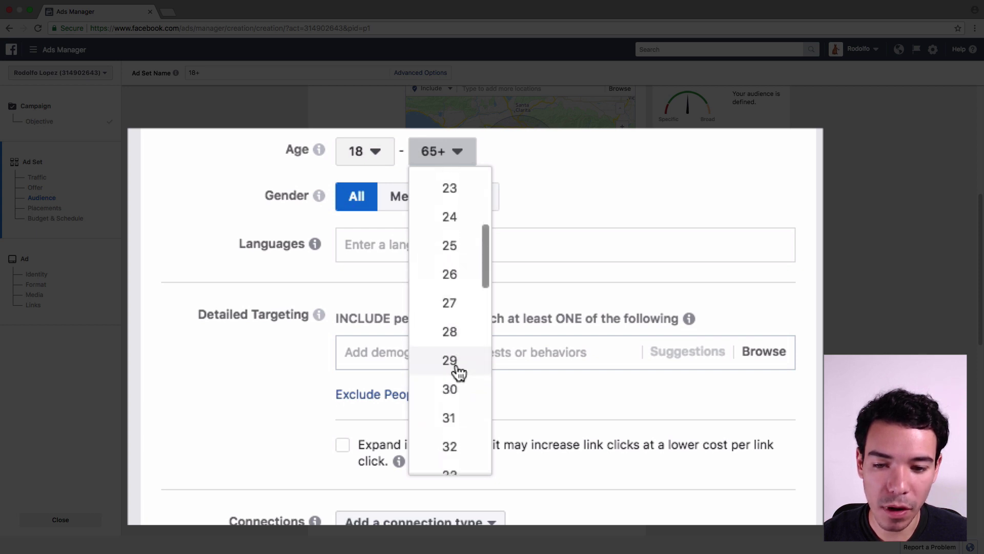
click(459, 308)
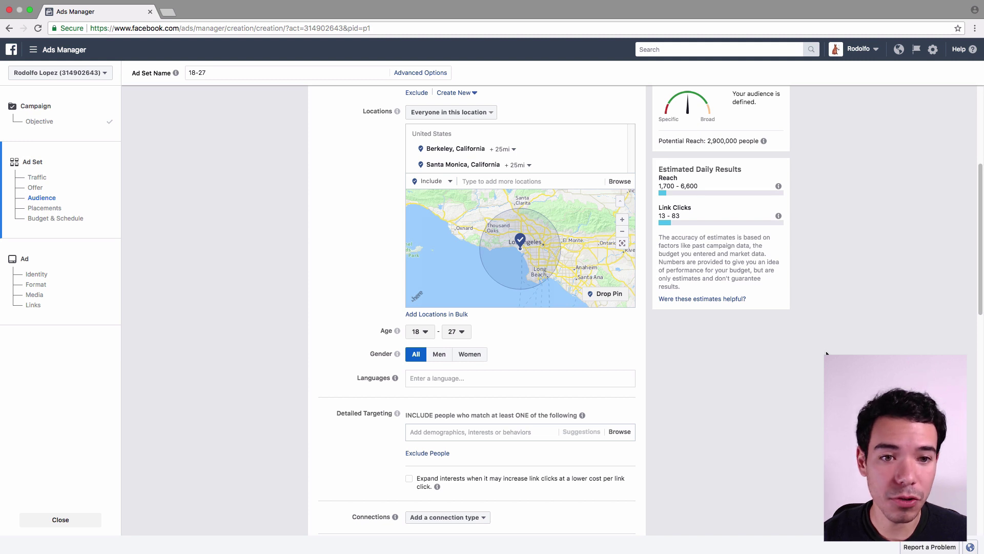
Step: Restrict the audience's gender to Women
scroll(826, 351, down, 1)
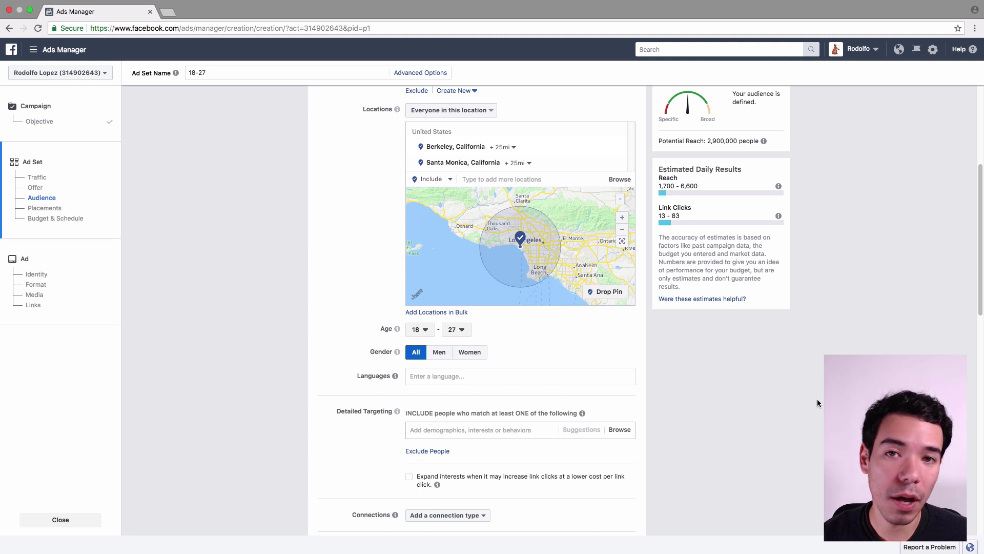
scroll(815, 404, down, 1)
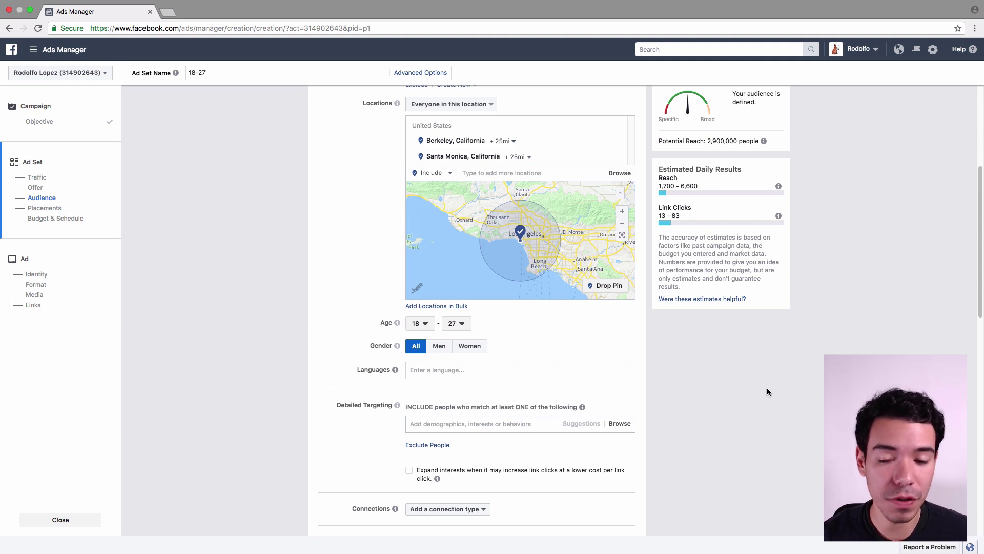
scroll(751, 365, down, 1)
scroll(751, 363, down, 3)
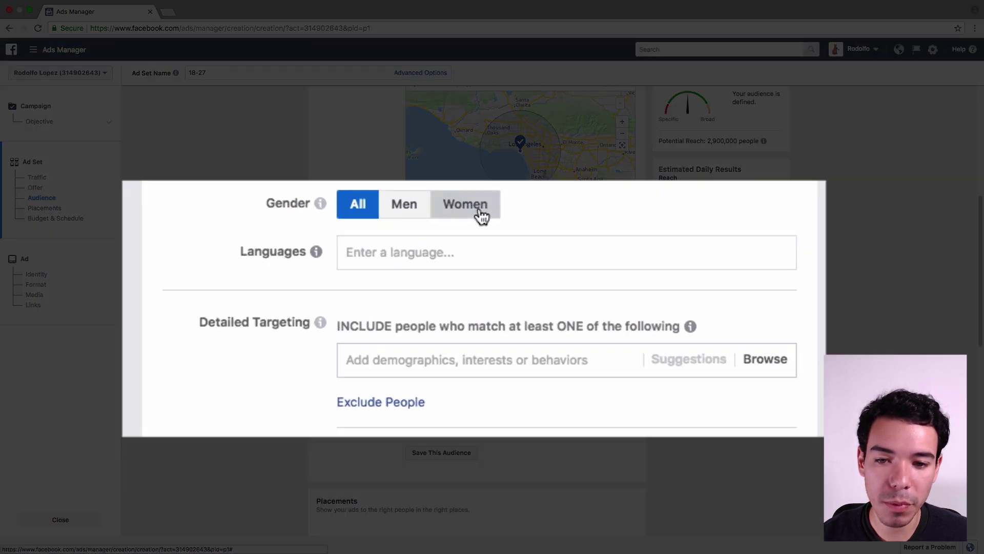
click(479, 241)
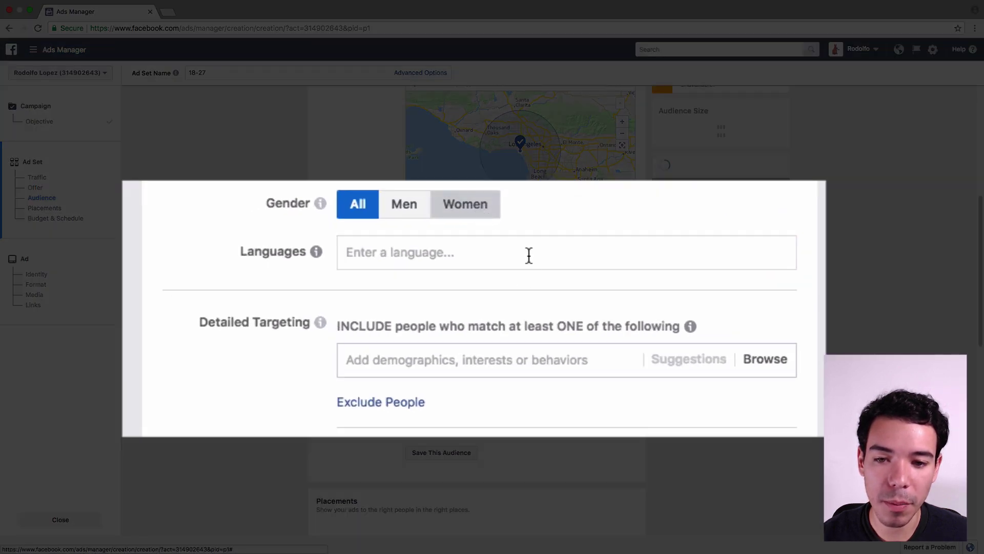
Step: Restrict the audience's language to Spanish
click(528, 255)
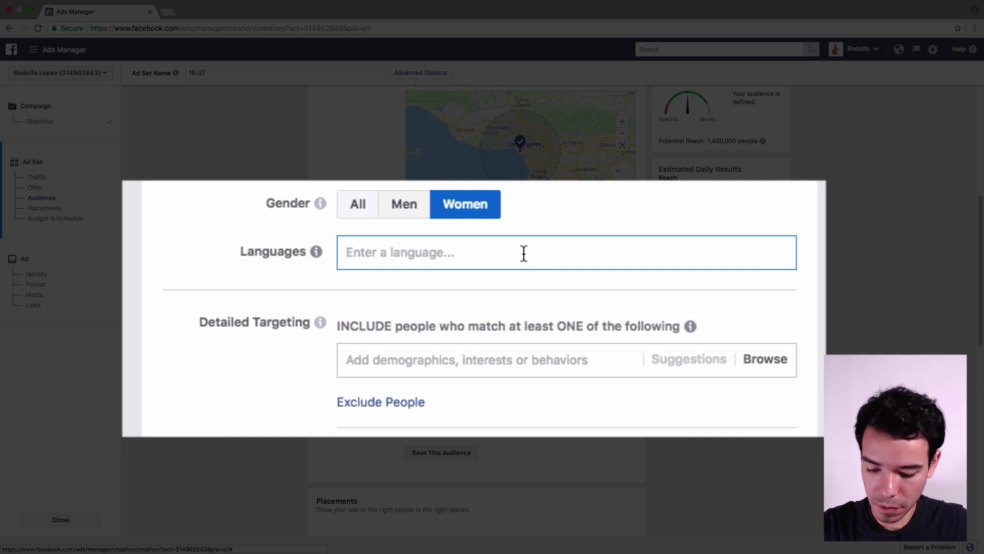
text(Spanish)
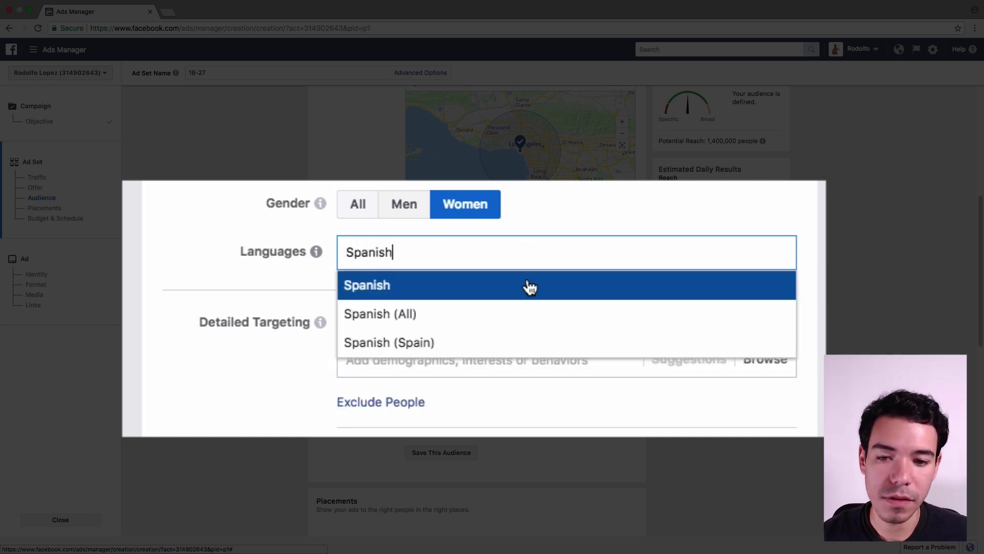
key(Return)
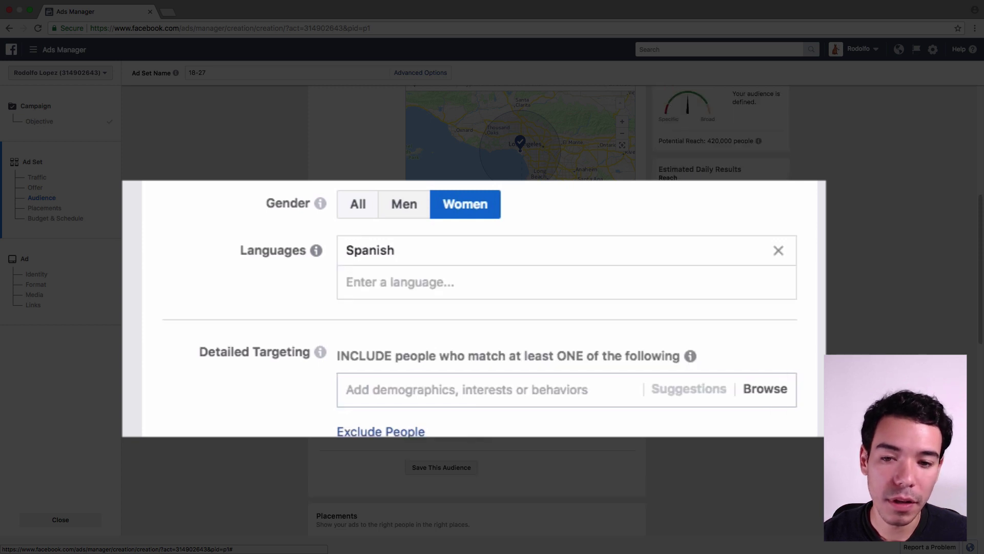
scroll(477, 308, up, 1)
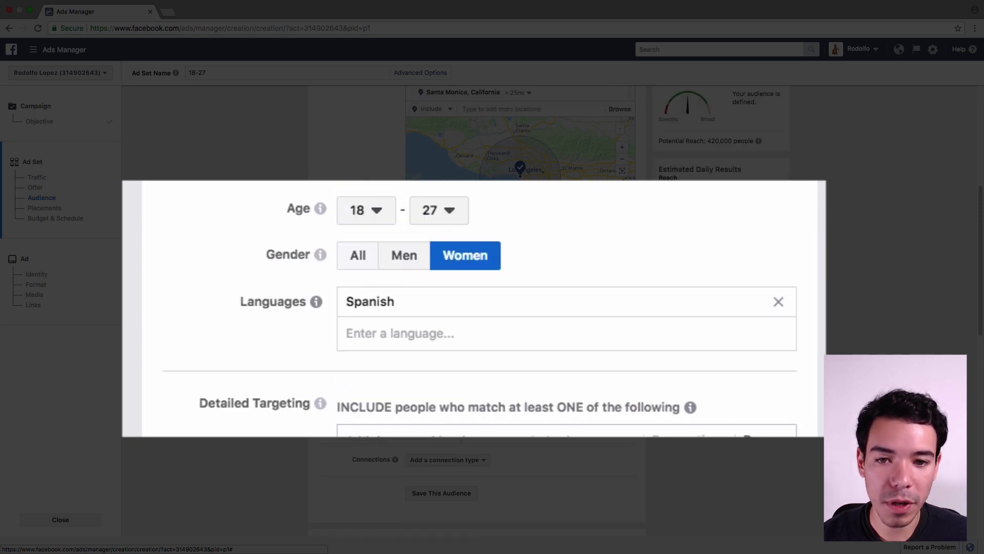
scroll(382, 237, down, 2)
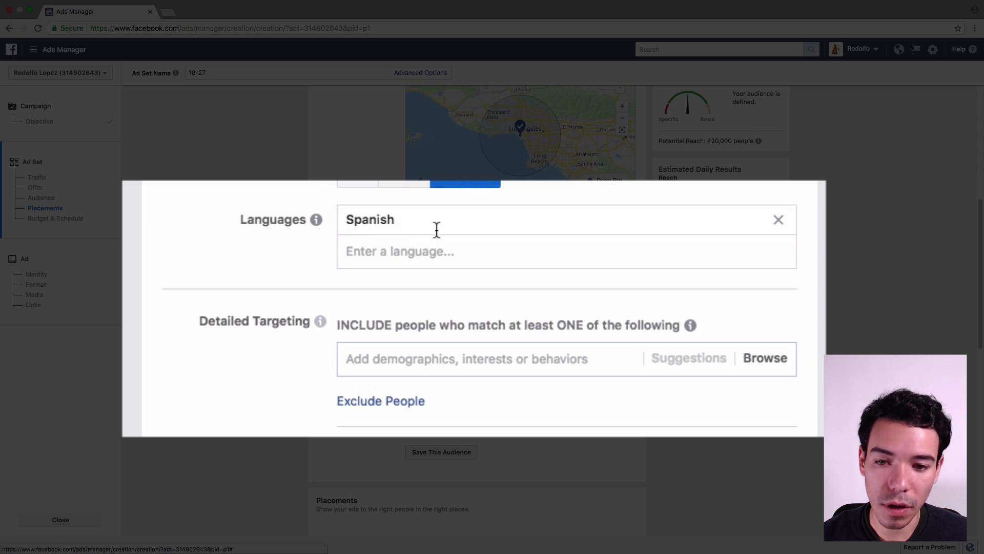
click(410, 257)
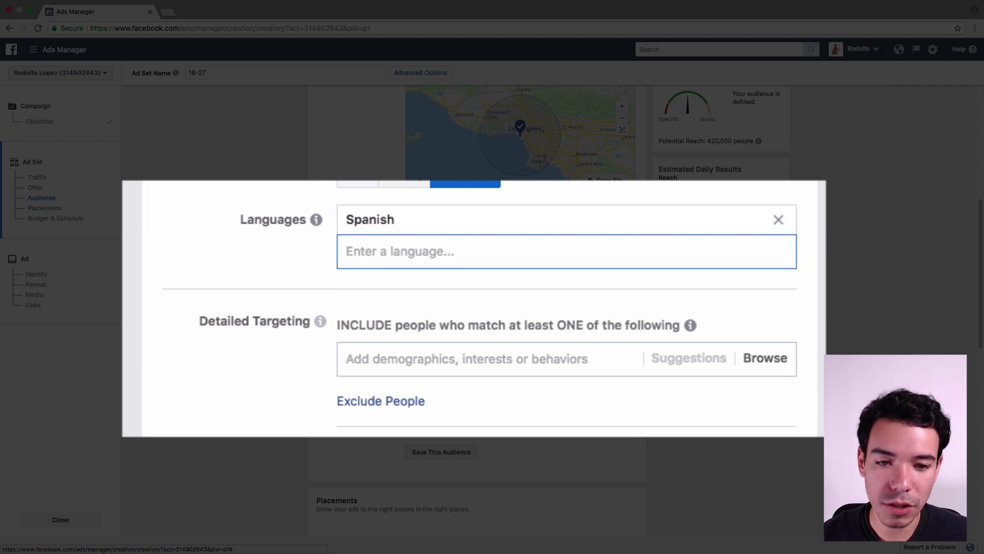
click(747, 404)
Step: Add the interests Pop music and Shopping and fashion to the audience's detailed targeting
scroll(746, 404, down, 3)
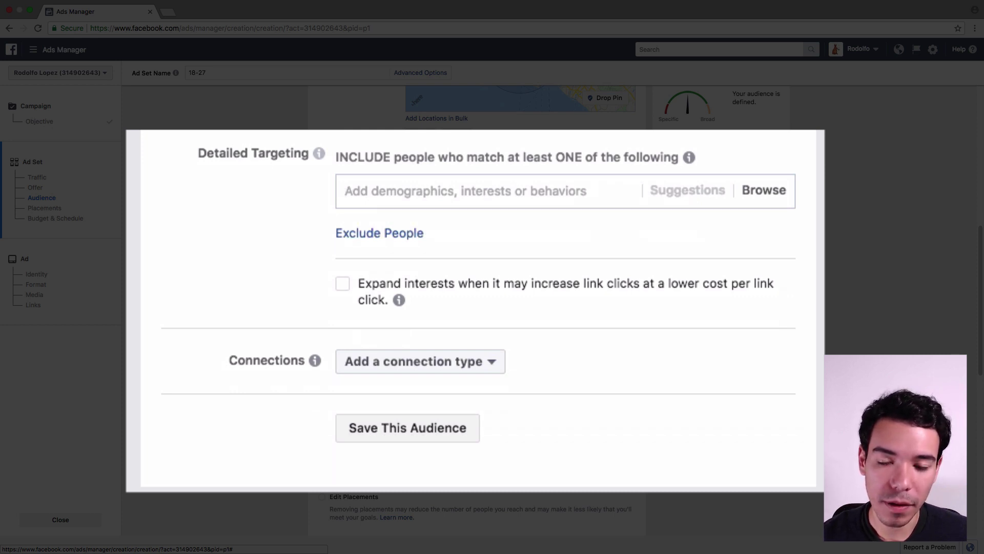
click(483, 199)
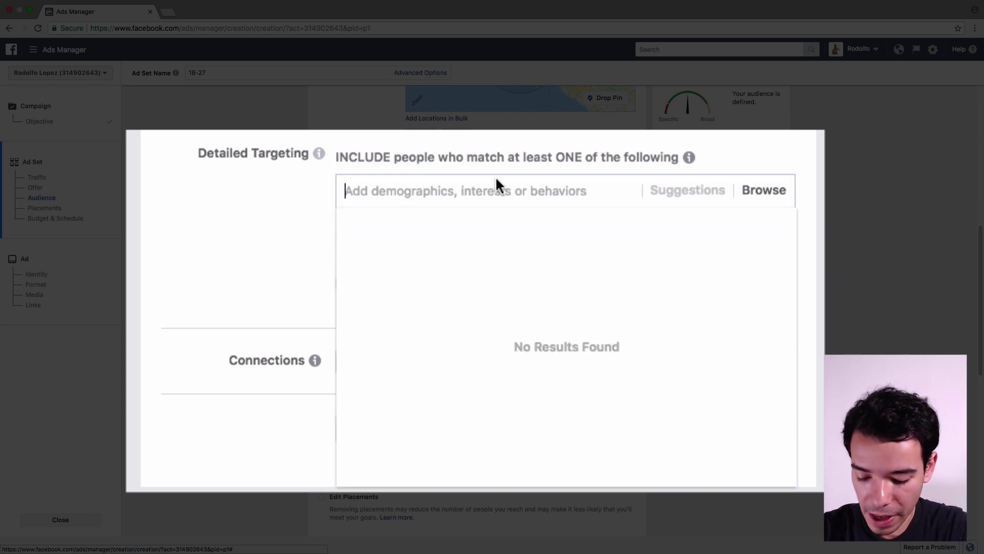
text(pop music)
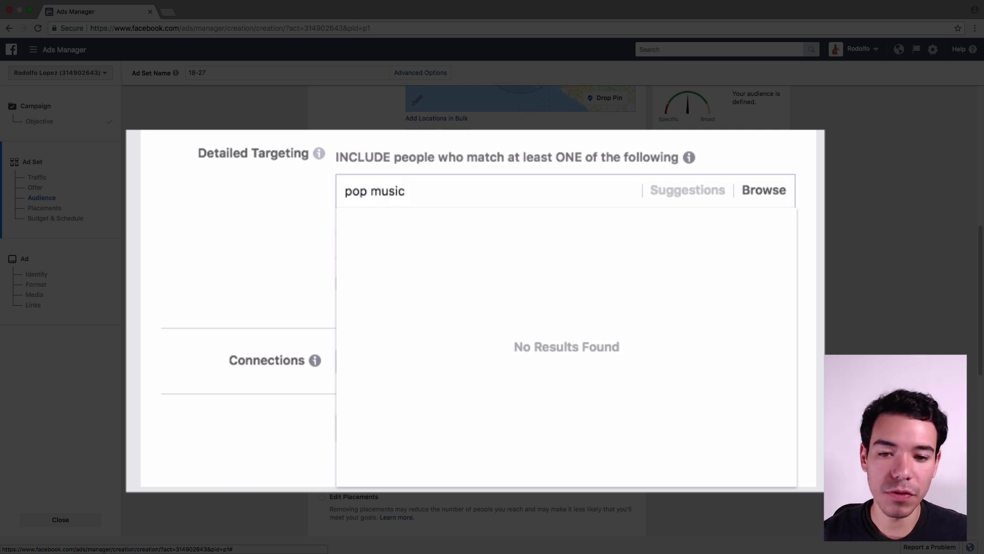
click(436, 224)
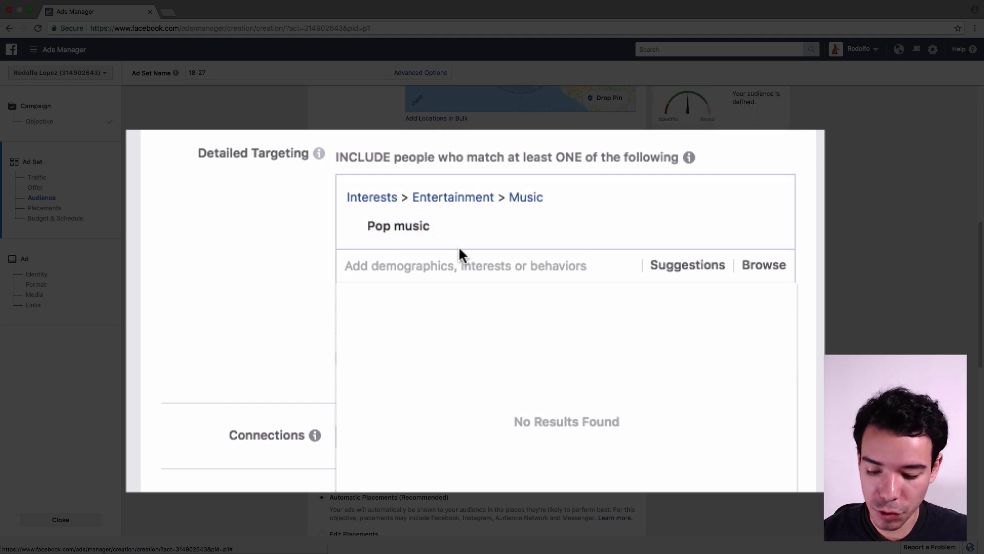
text(fashion)
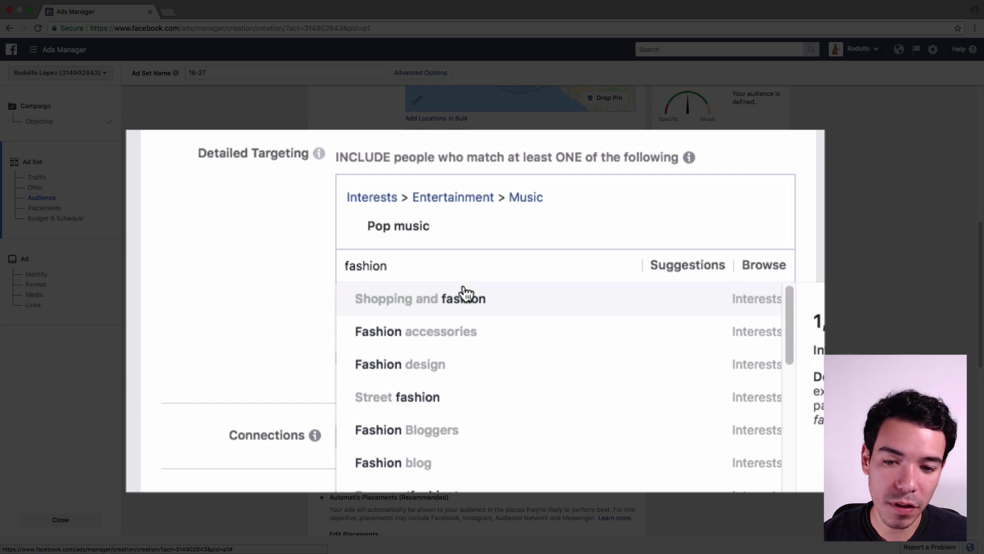
click(467, 307)
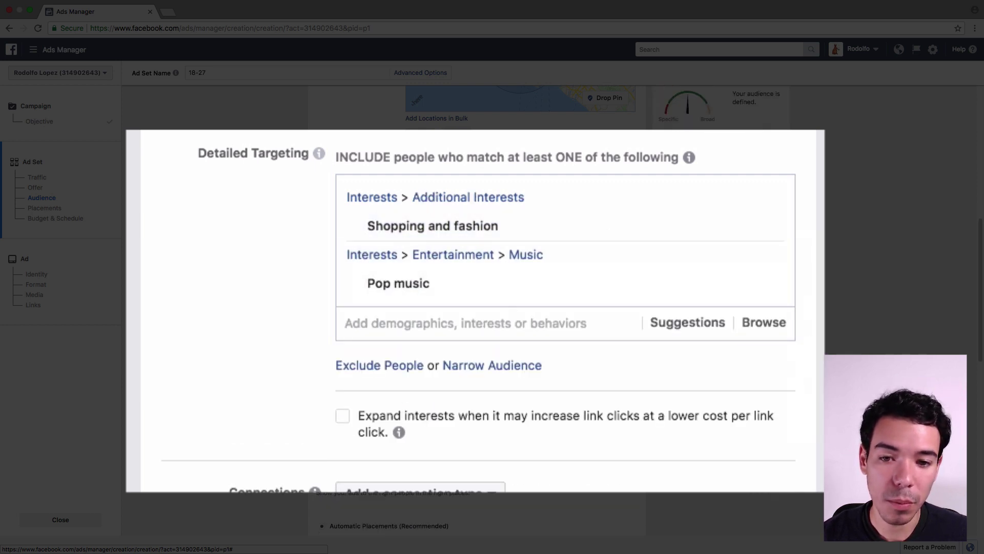
Step: Browse the detailed targeting categories and examine the Education Level options under Demographics > Education
scroll(477, 307, down, 5)
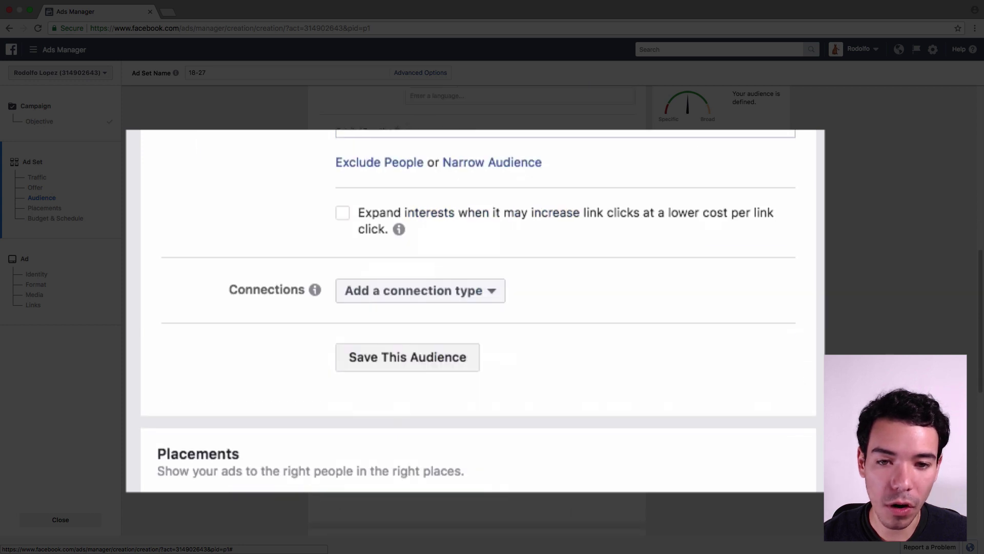
scroll(541, 248, up, 3)
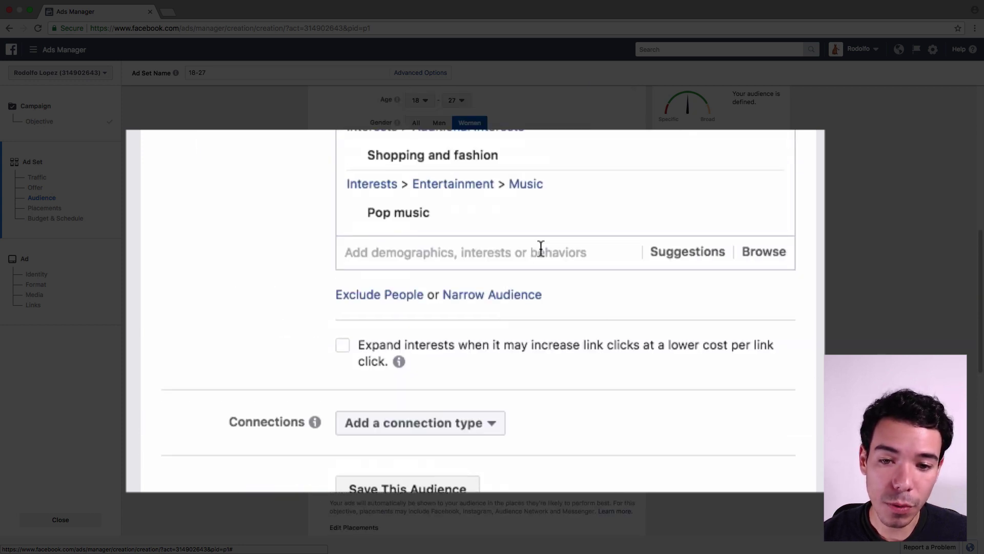
click(565, 249)
key(Escape)
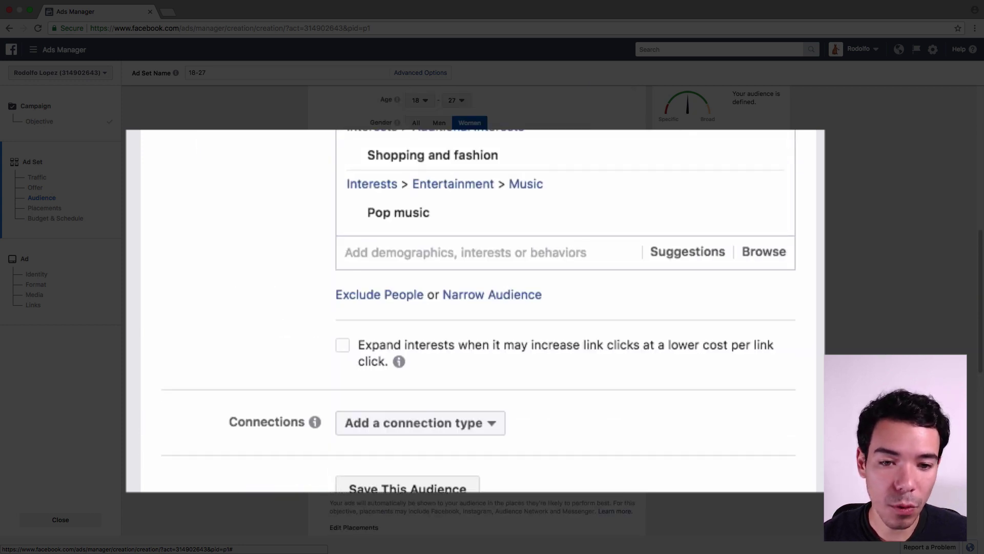
click(765, 255)
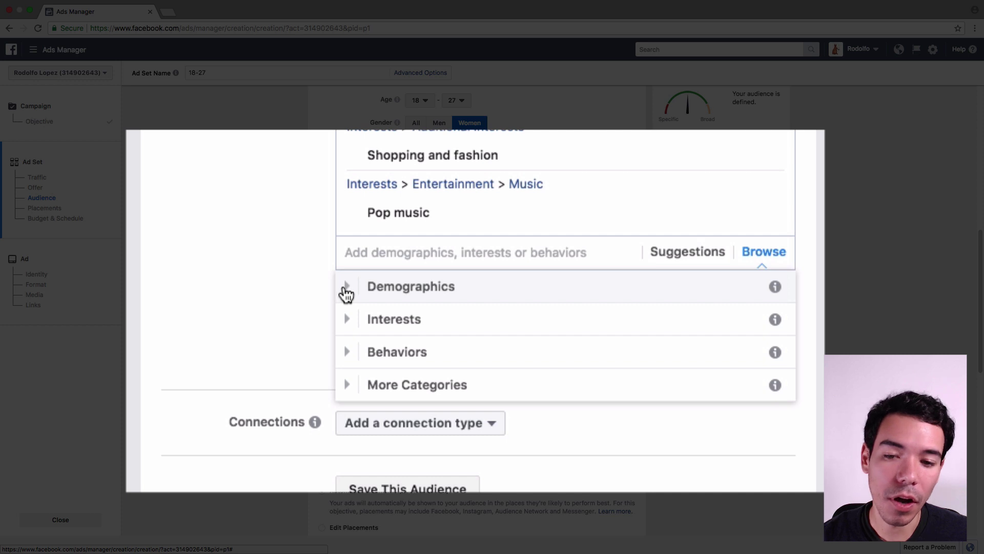
click(347, 291)
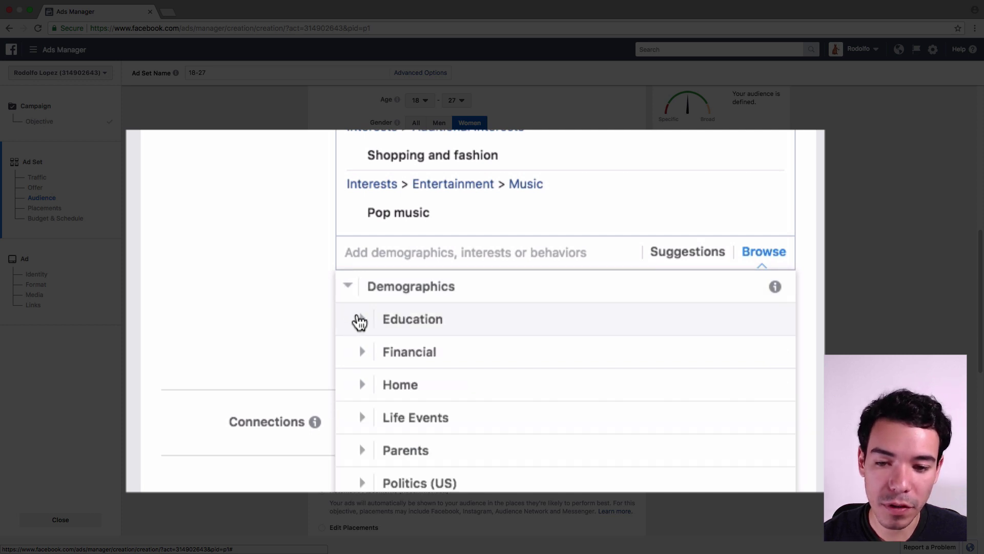
click(361, 320)
click(379, 326)
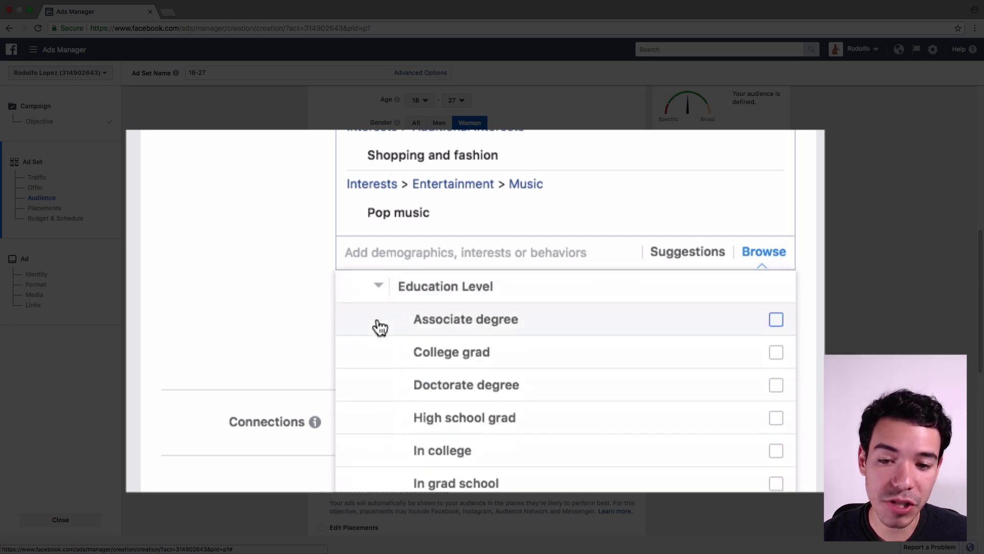
scroll(620, 432, down, 3)
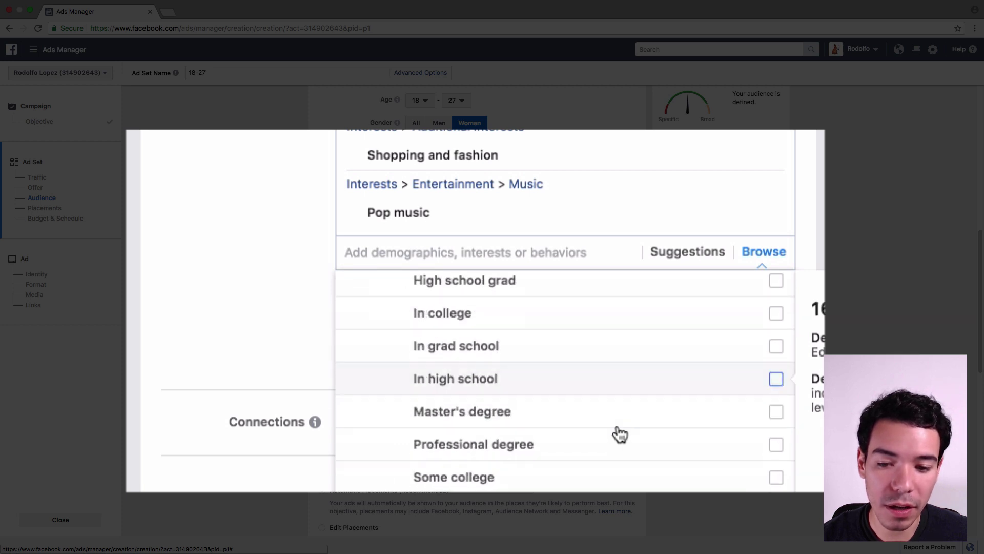
scroll(620, 434, down, 2)
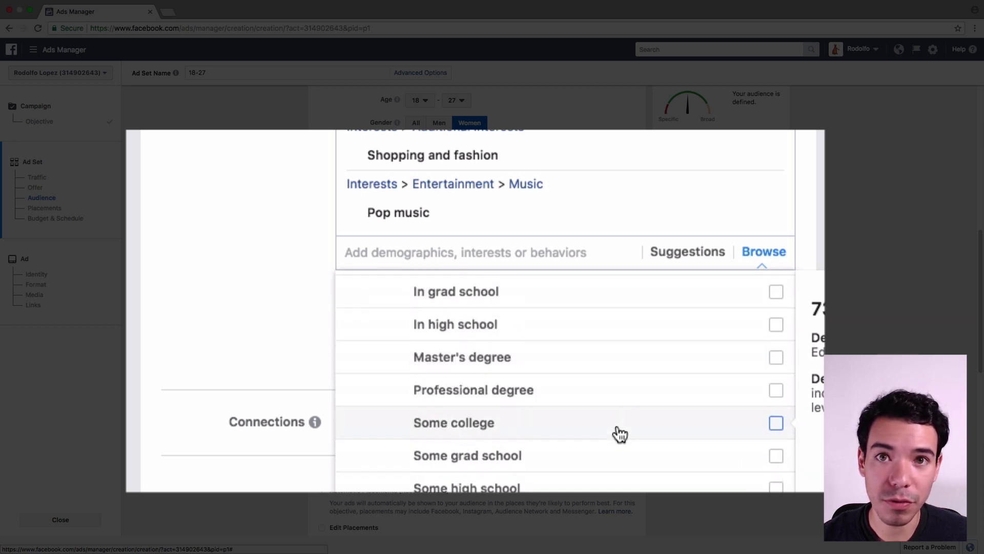
scroll(620, 432, up, 6)
click(368, 336)
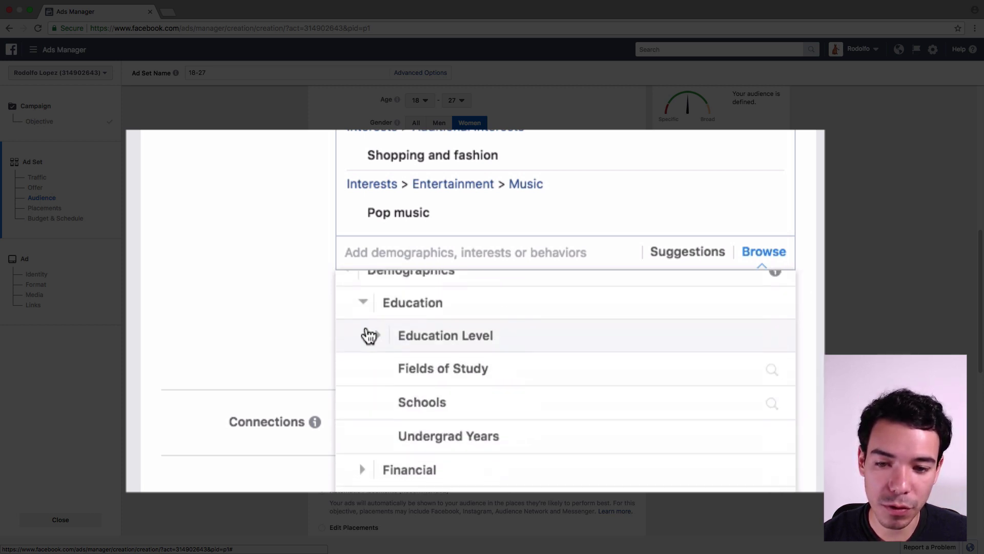
click(369, 287)
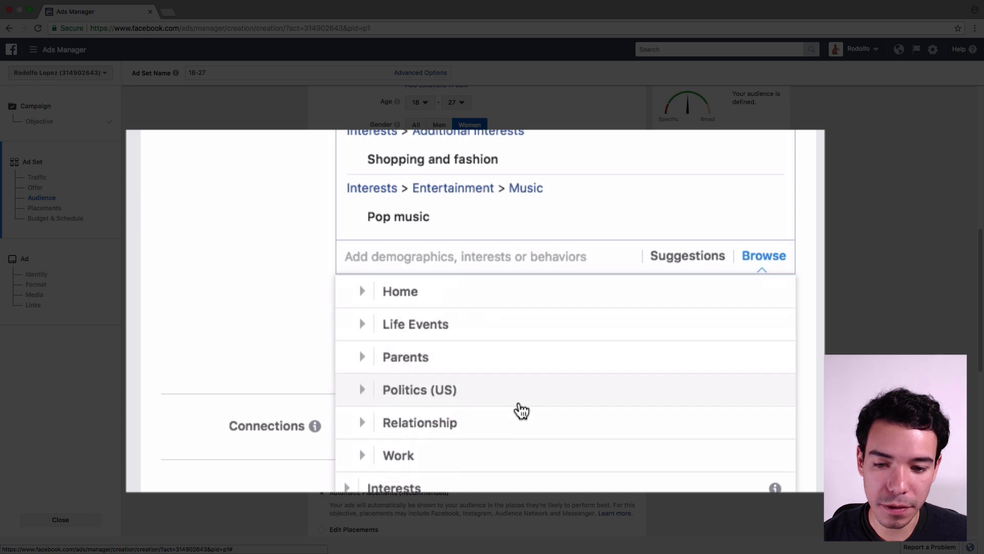
Step: Look through the remaining Demographics subcategories and the Behaviors information, and close the category browser
scroll(446, 398, up, 3)
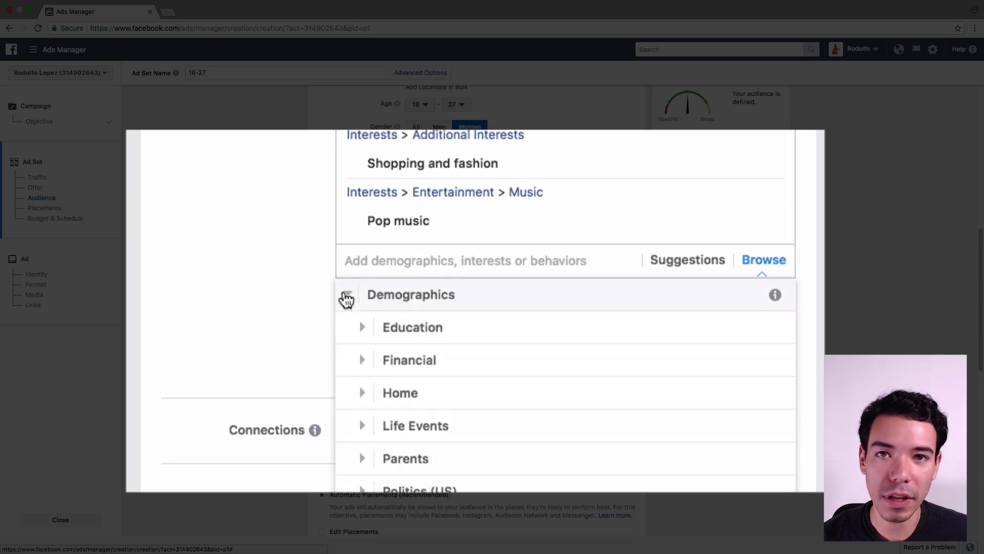
scroll(461, 363, down, 4)
scroll(436, 368, up, 1)
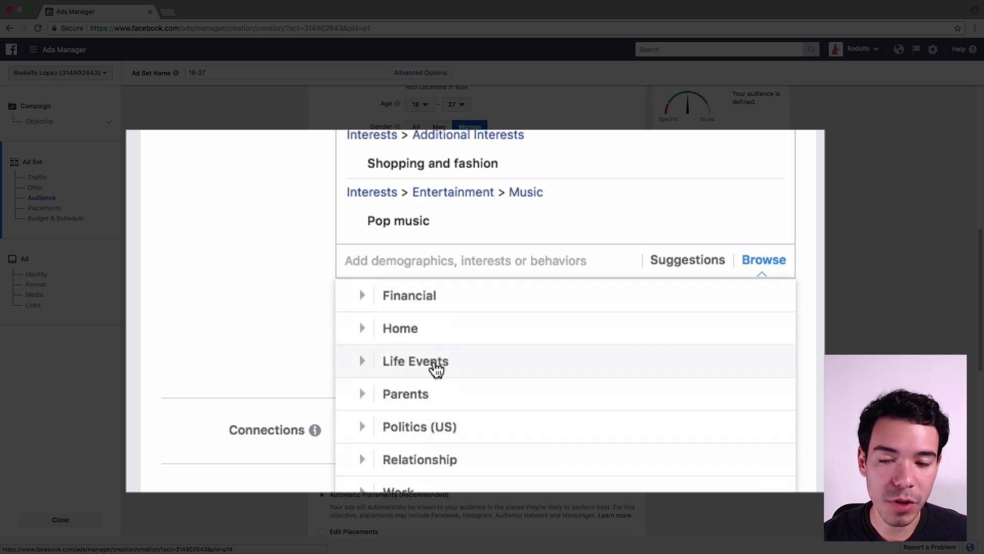
scroll(437, 368, up, 3)
click(343, 293)
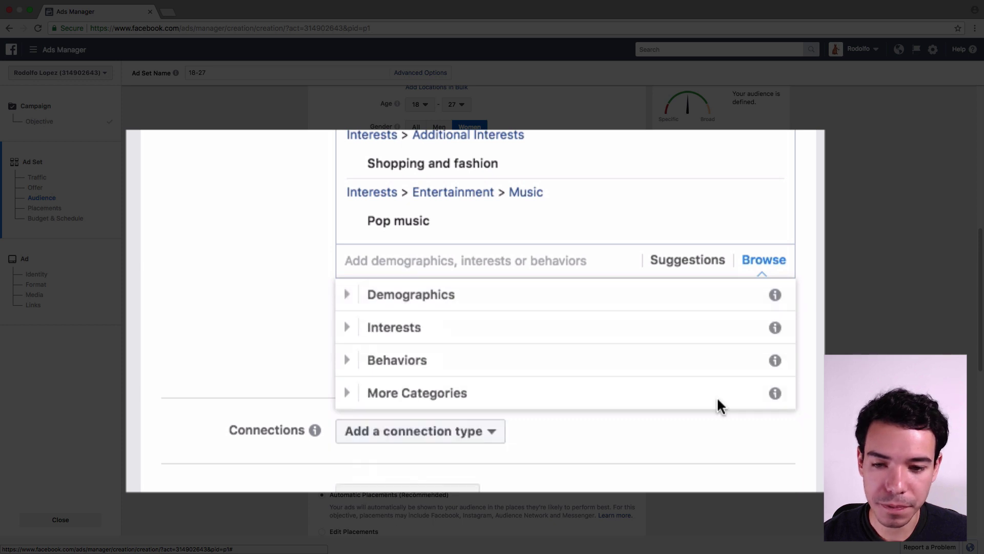
mouse_move(776, 360)
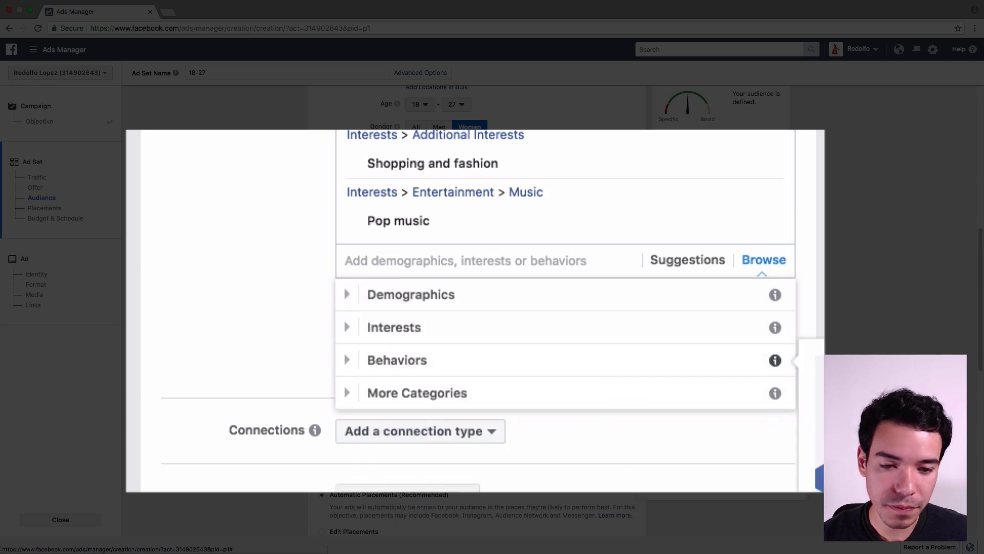
key(Escape)
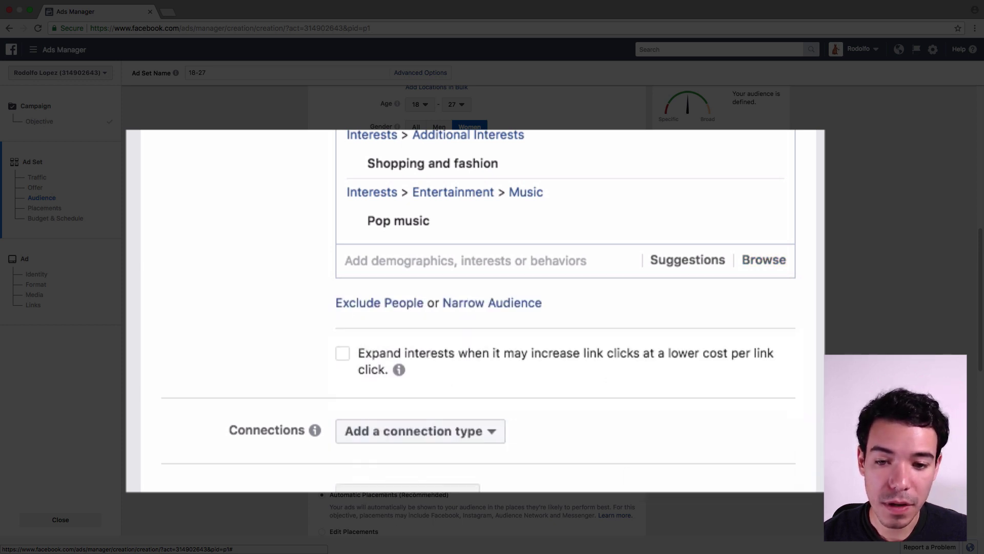
Step: Examine the interest expansion option and the Connections setting below the detailed targeting
scroll(402, 293, down, 2)
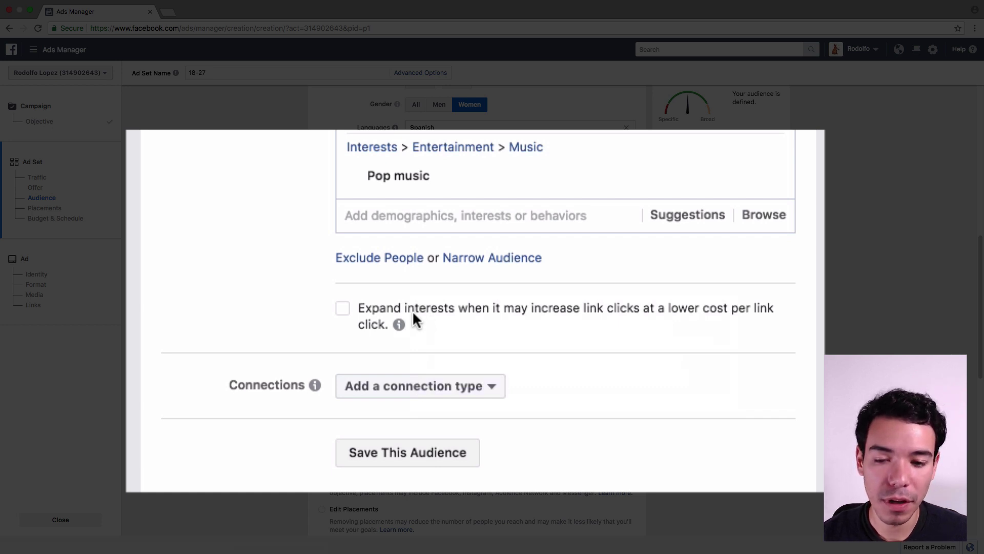
scroll(551, 222, up, 1)
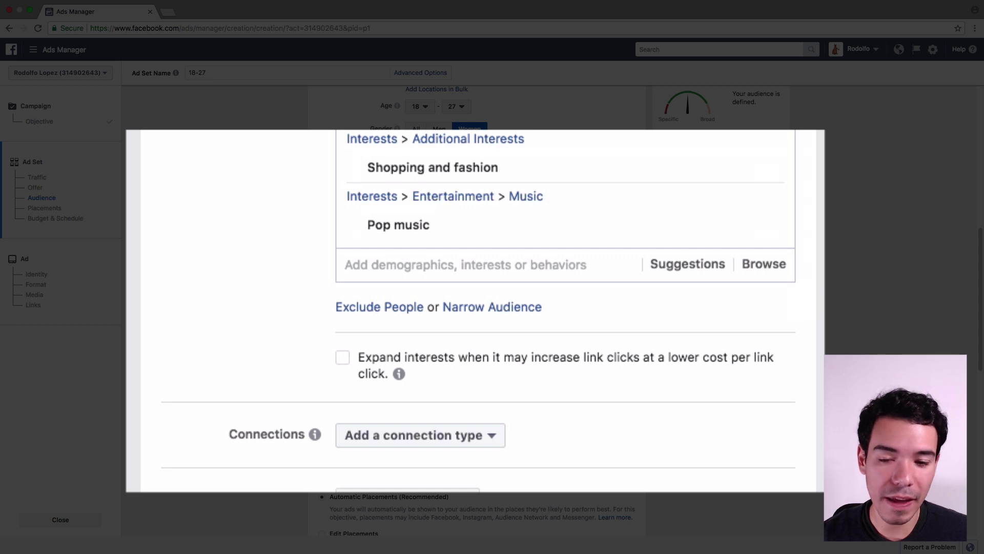
scroll(476, 307, down, 5)
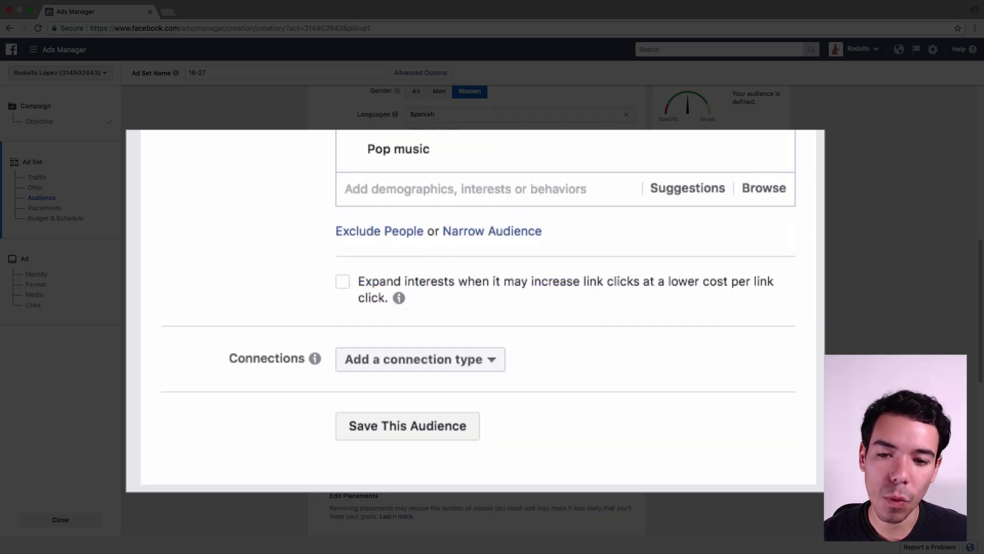
scroll(778, 408, down, 2)
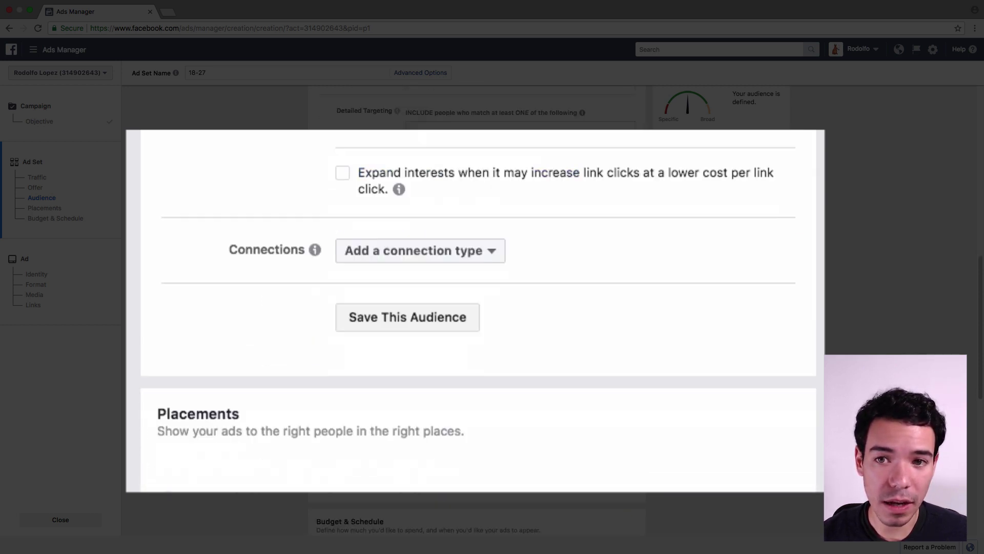
scroll(795, 409, up, 1)
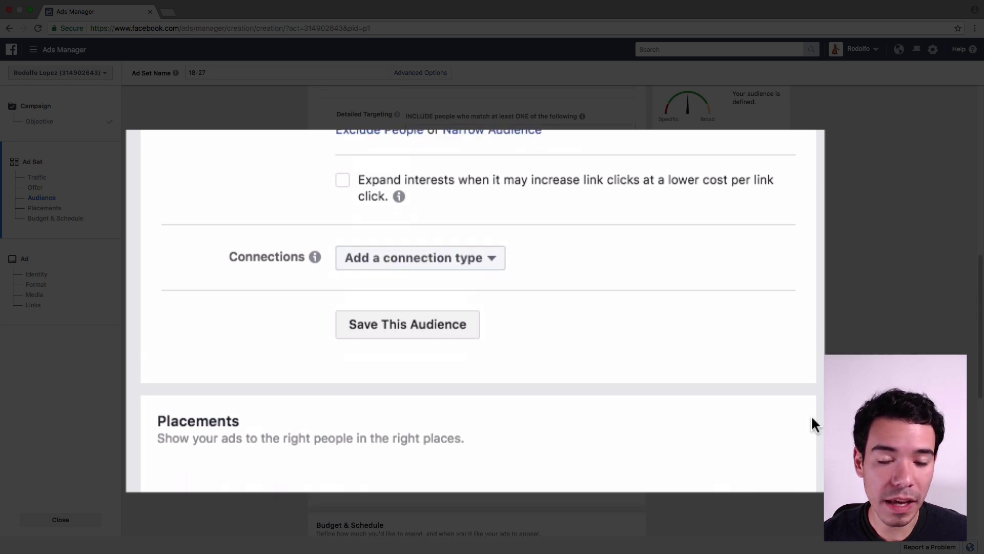
scroll(821, 427, up, 1)
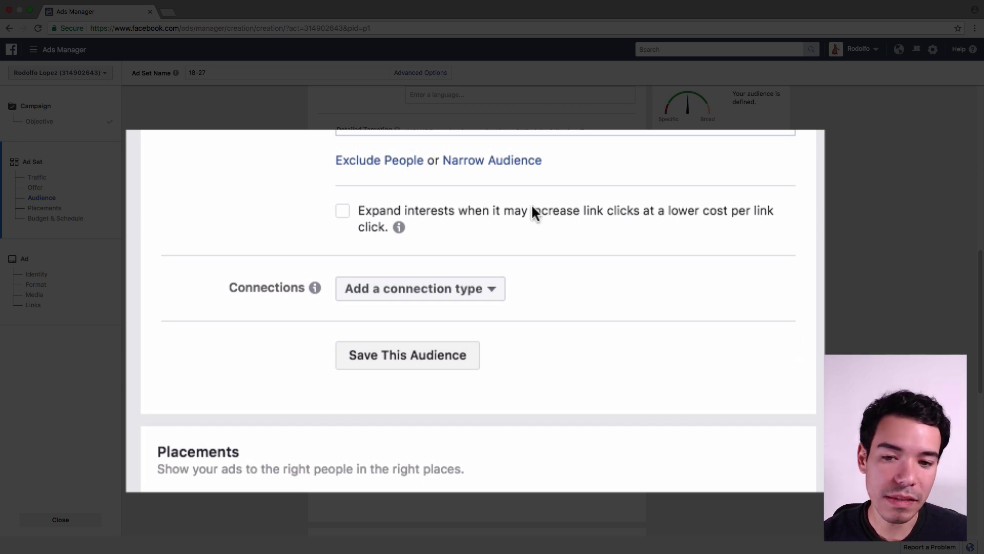
scroll(712, 229, down, 1)
scroll(467, 231, down, 1)
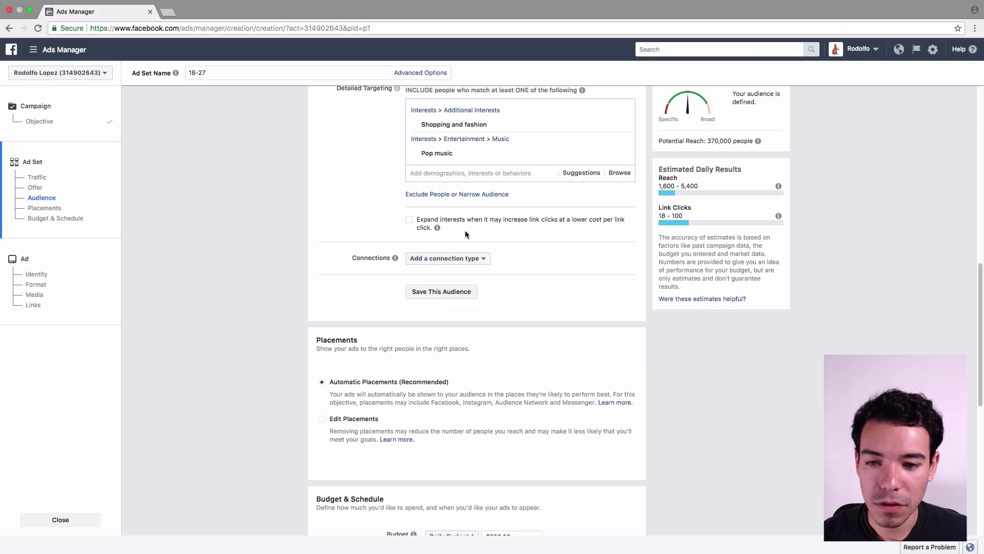
Step: Add a Facebook Pages connection that excludes people who like the Color Mazapán Page
click(483, 259)
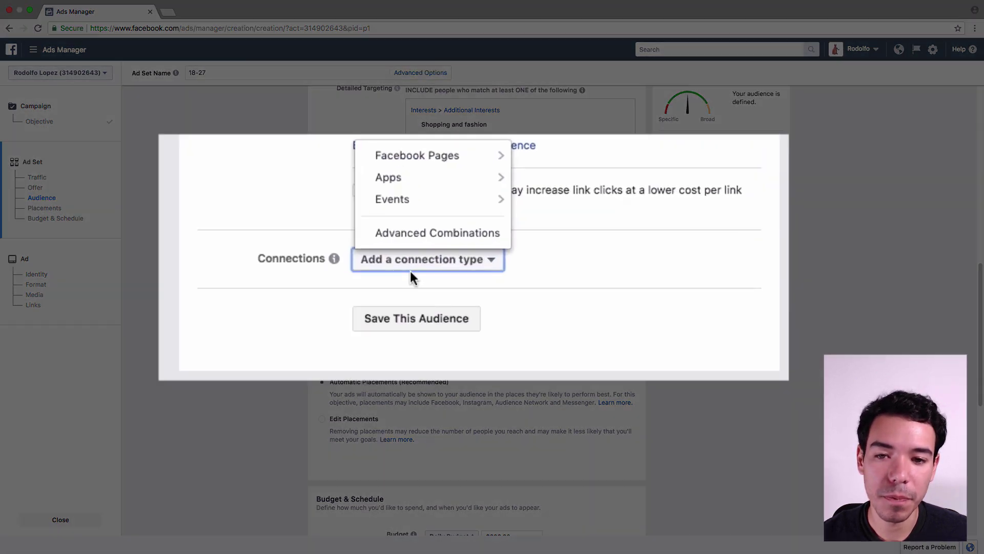
mouse_move(493, 159)
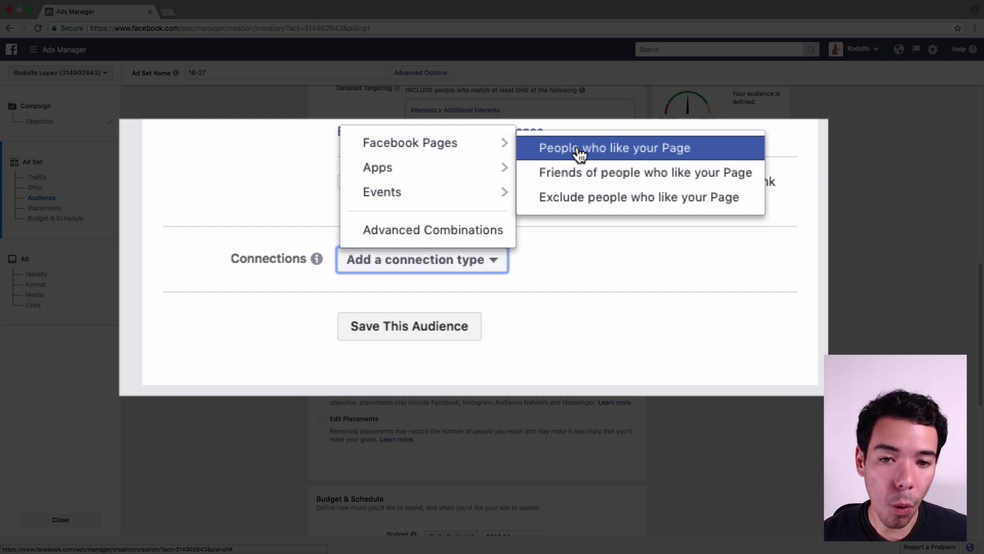
click(648, 202)
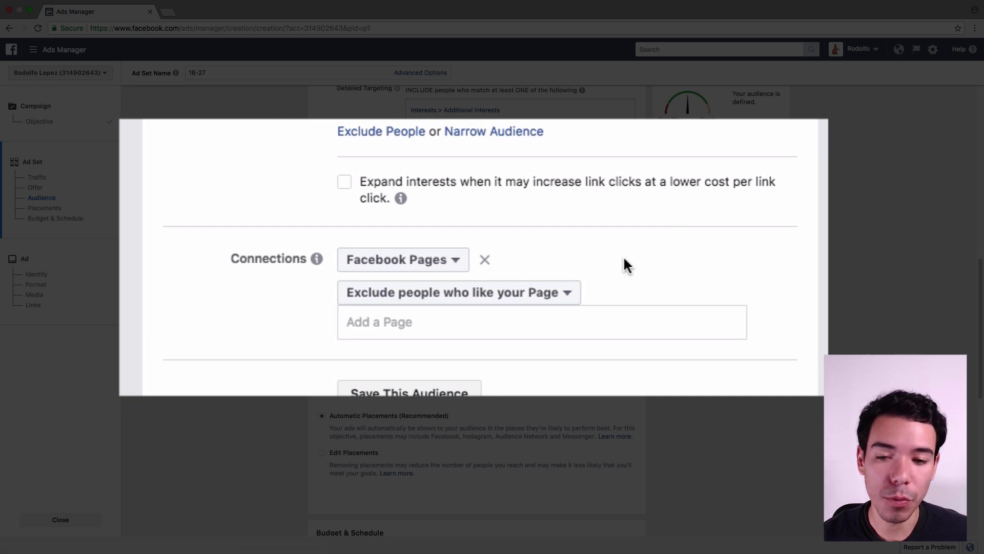
click(433, 317)
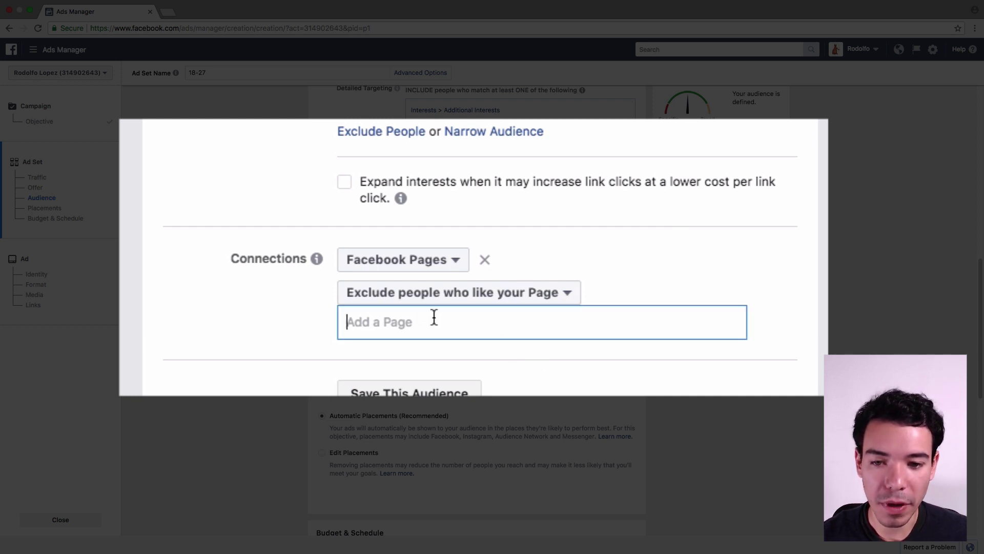
text(colo)
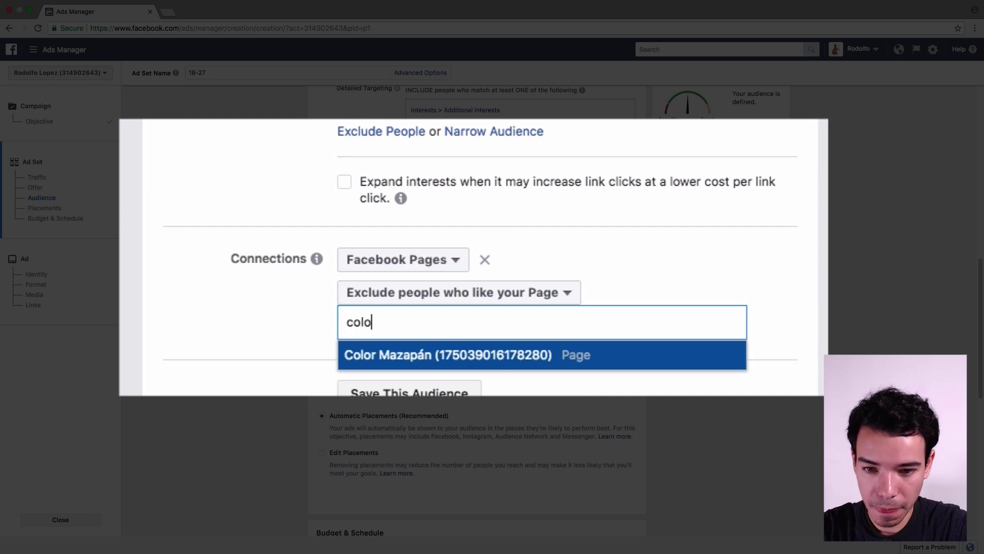
click(452, 347)
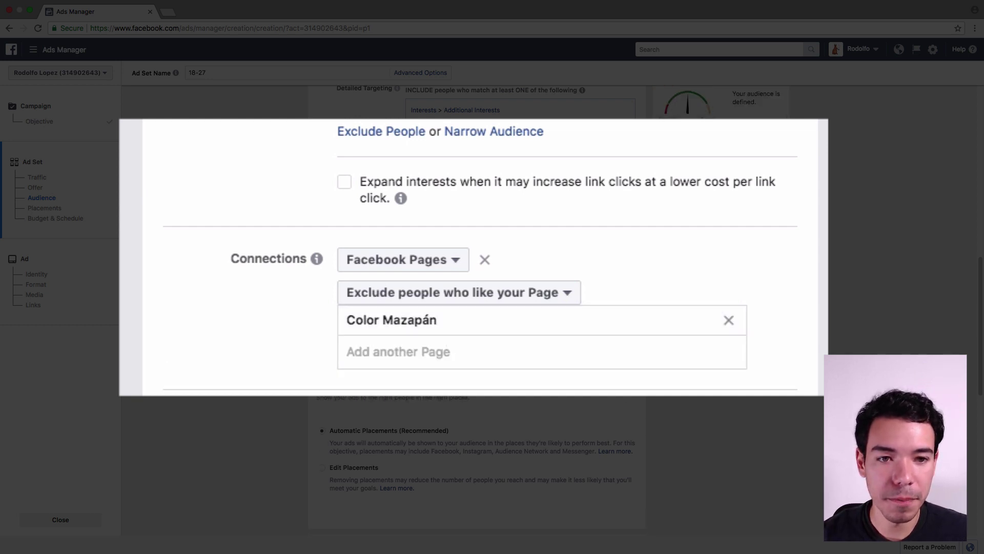
Step: Switch the ad set from automatic placements to Edit Placements and check the available device types, keeping All Devices
scroll(615, 345, down, 3)
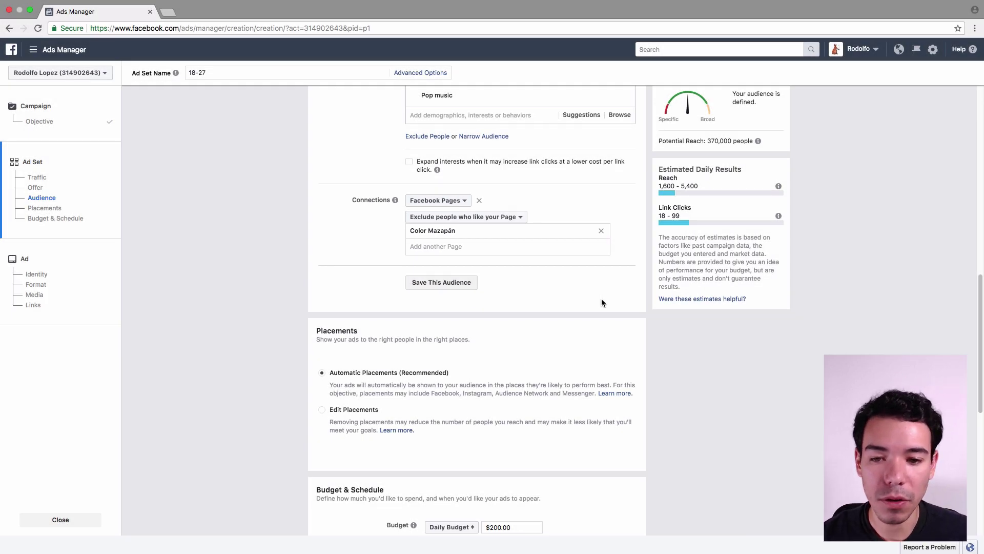
scroll(601, 303, down, 2)
scroll(564, 279, down, 2)
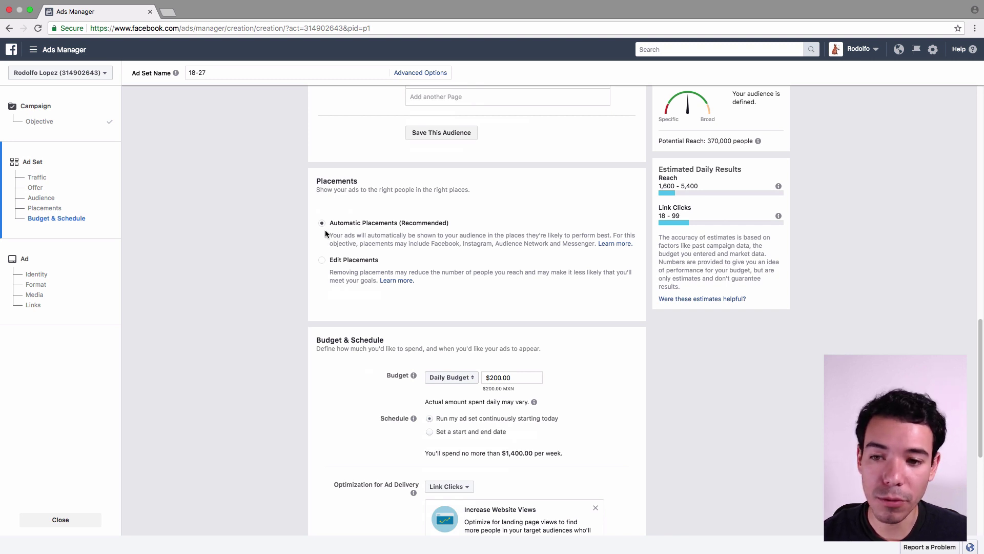
click(331, 264)
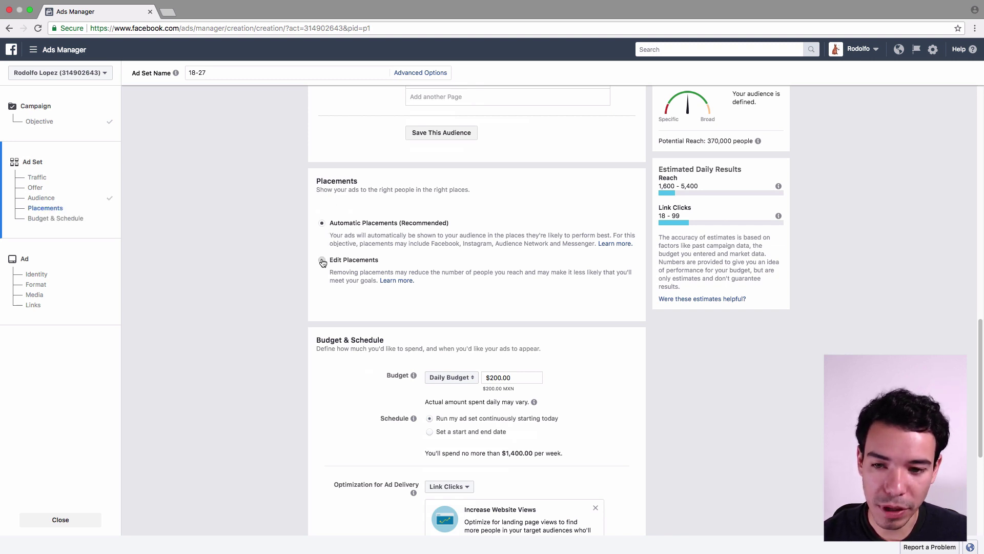
scroll(509, 256, down, 1)
scroll(509, 256, down, 2)
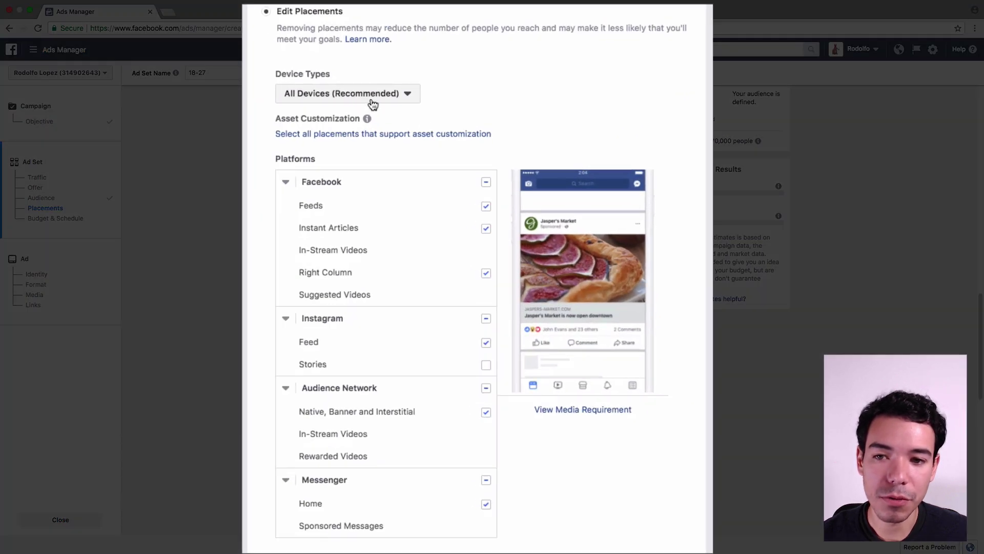
click(372, 98)
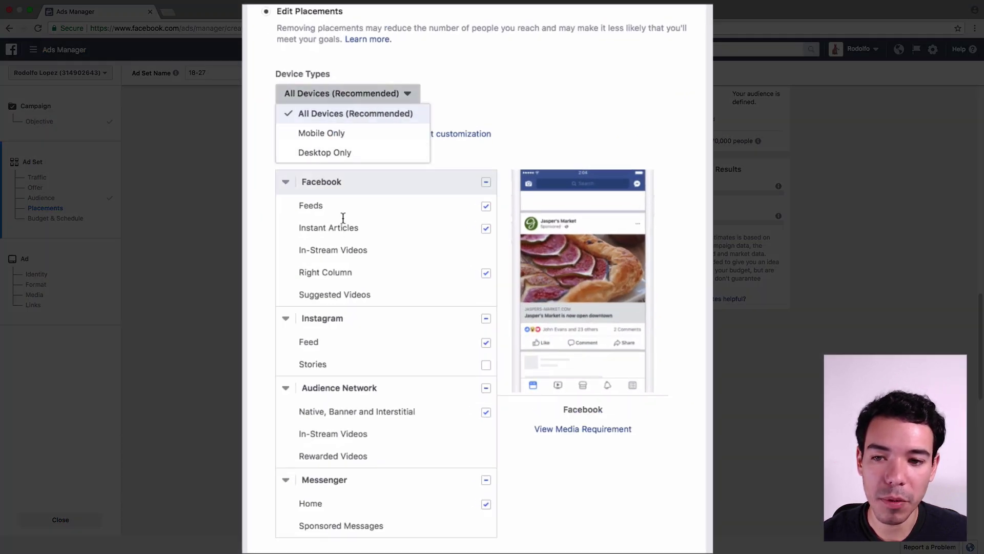
click(519, 104)
Step: Exclude Instagram, Audience Network, Messenger, Facebook Instant Articles and Right Column from the placements, keeping only Facebook Feeds
scroll(498, 101, down, 1)
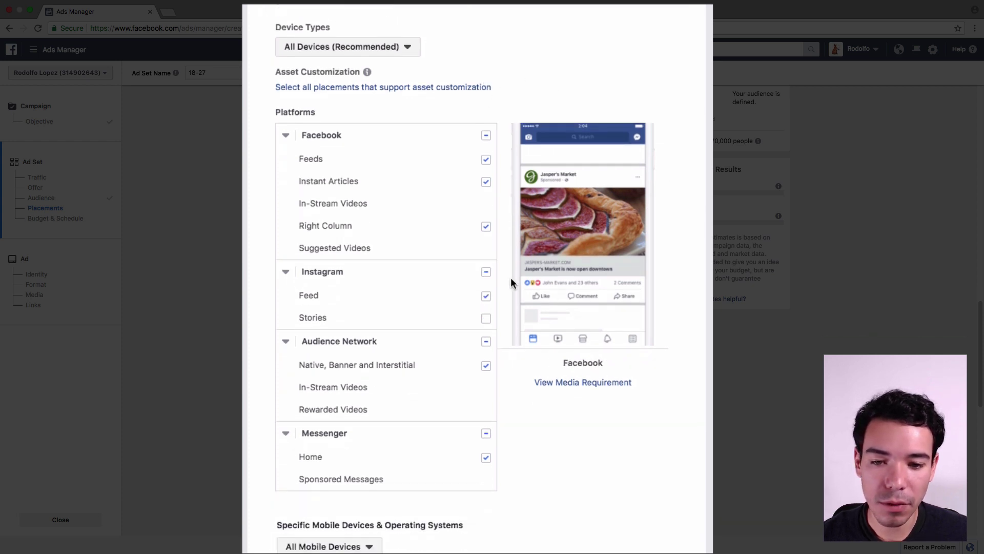
click(484, 272)
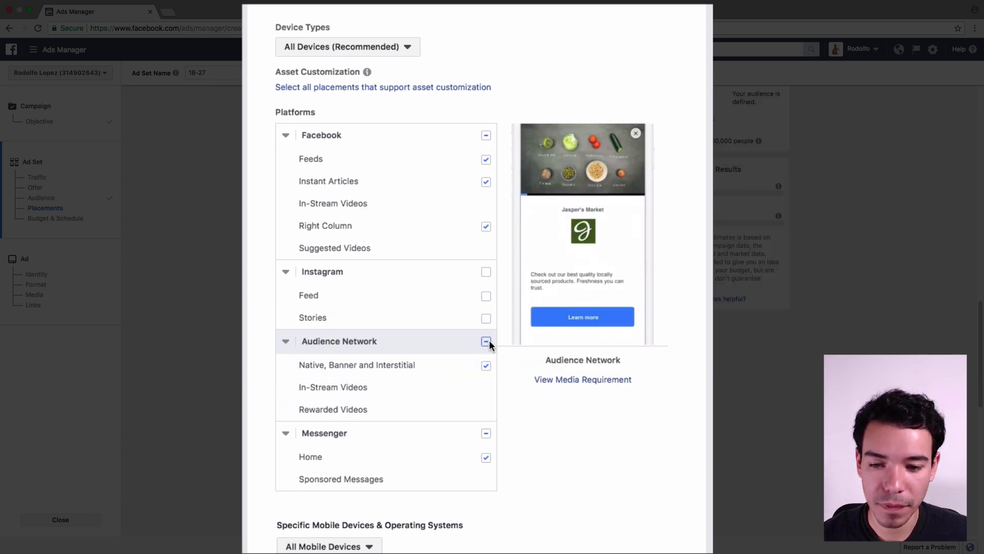
click(486, 434)
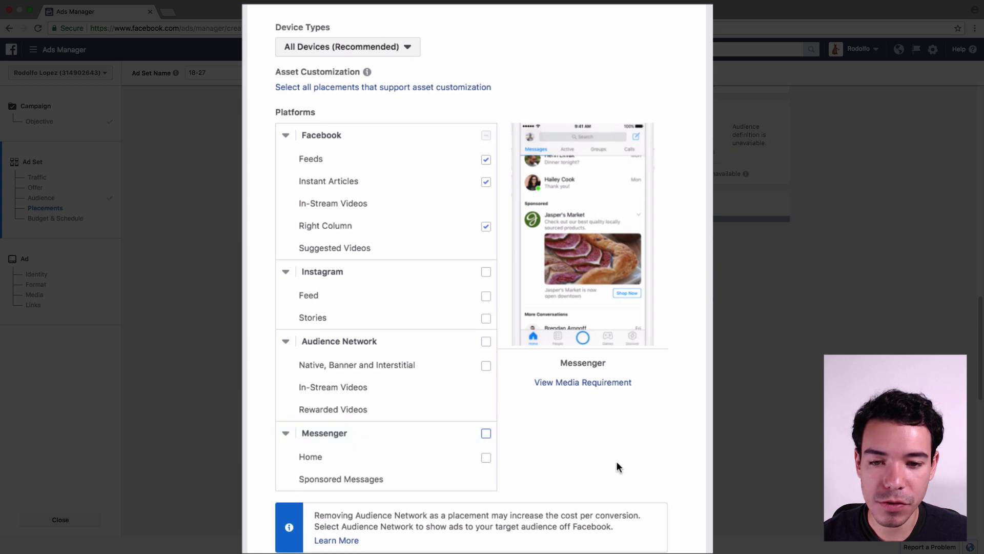
click(486, 183)
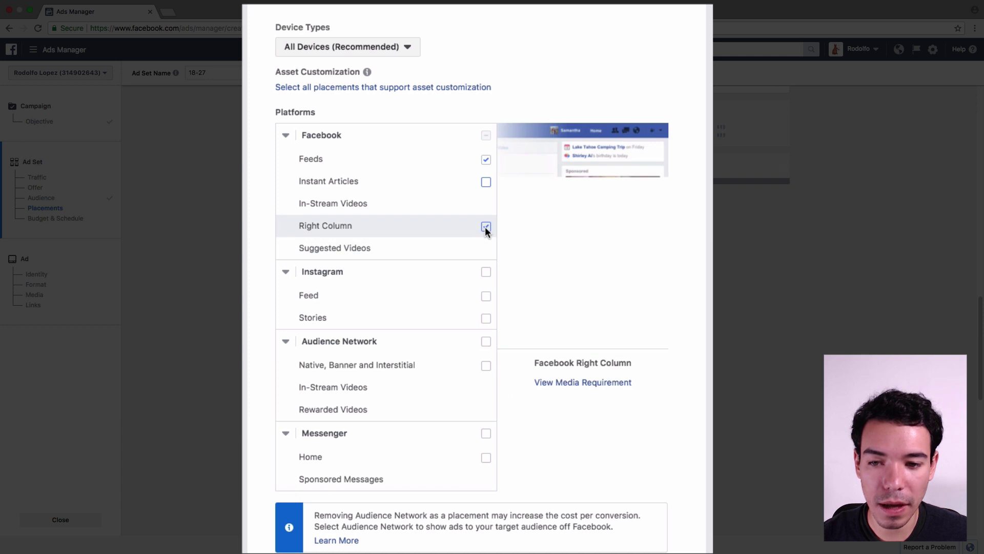
click(486, 226)
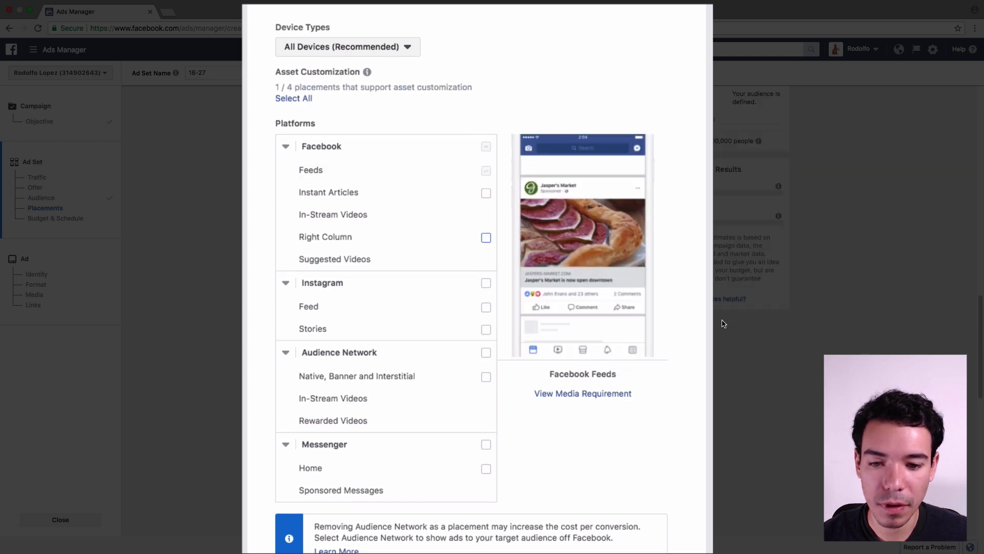
Step: Compare the daily and lifetime budget types and set the ad set to Lifetime Budget
scroll(739, 379, down, 6)
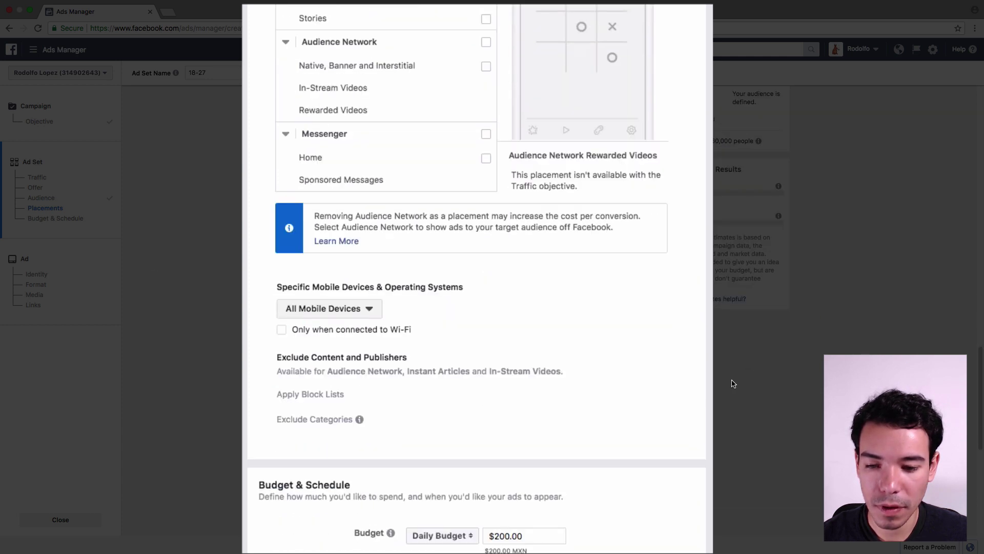
scroll(734, 384, down, 2)
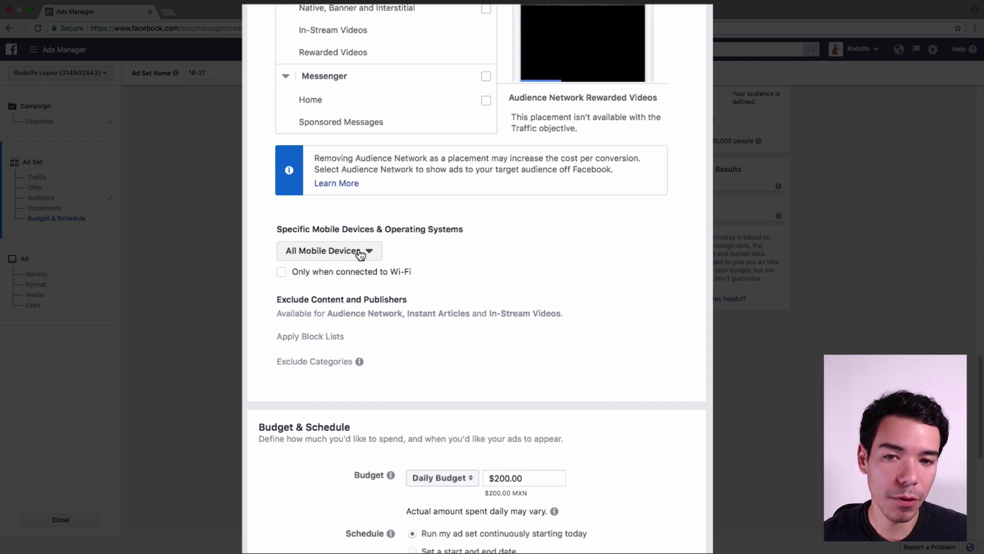
drag(468, 232, 590, 221)
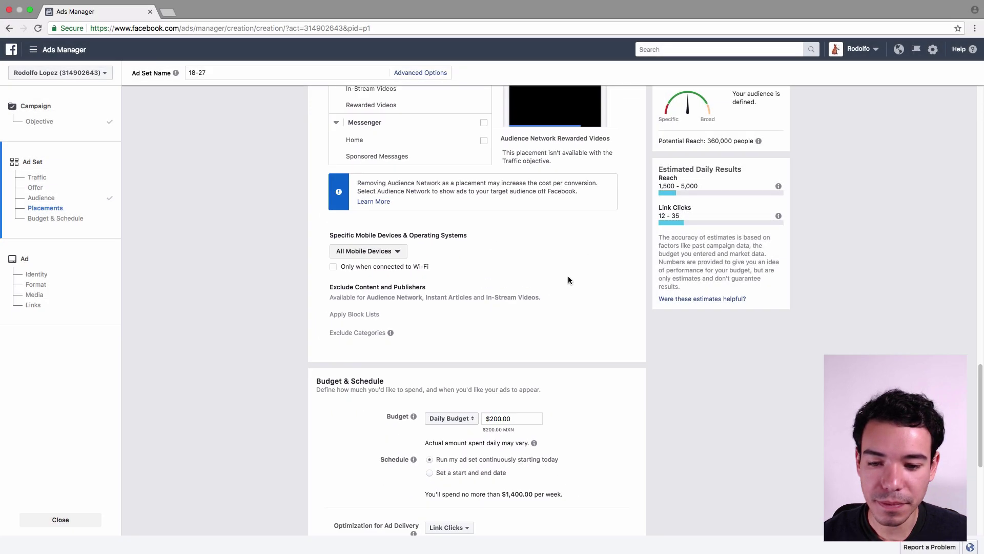
scroll(621, 331, down, 3)
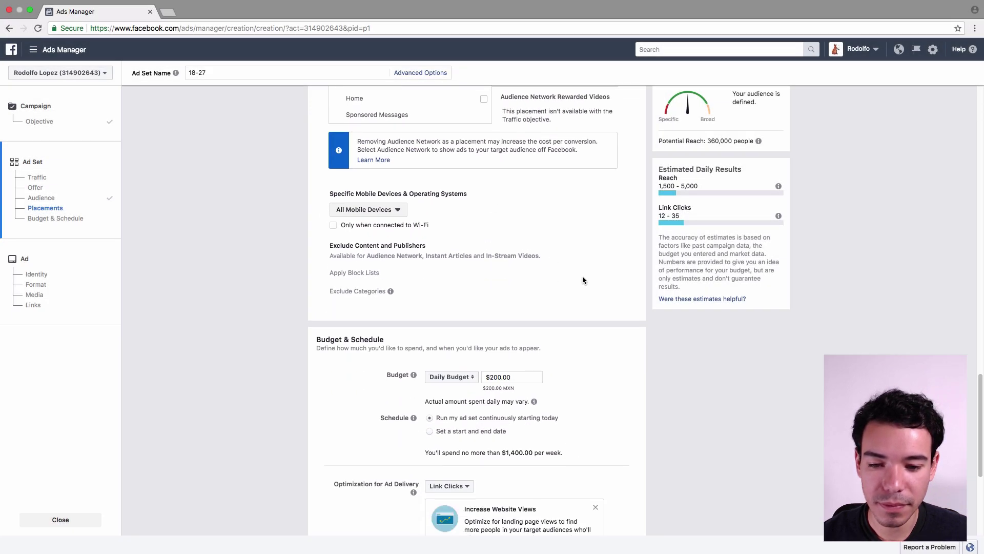
scroll(590, 279, down, 2)
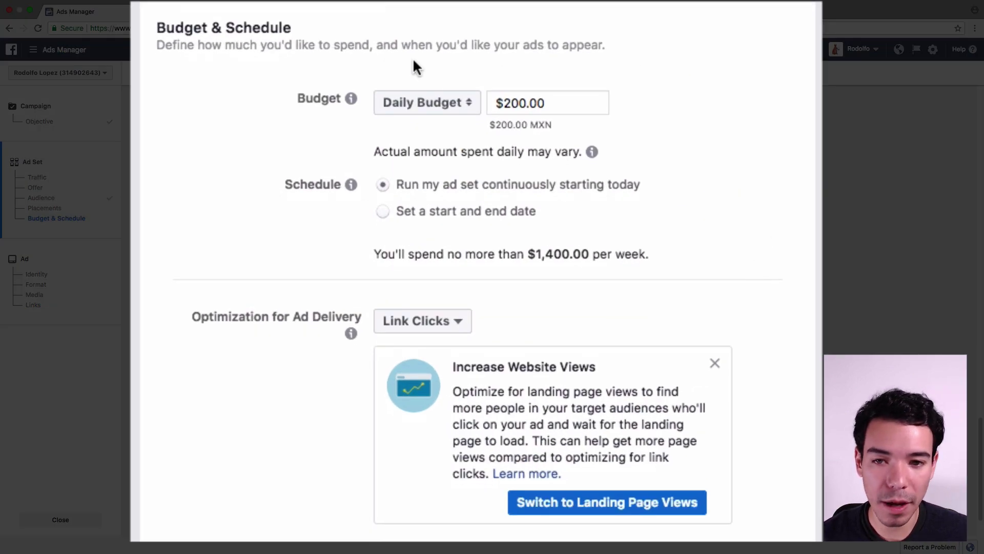
click(456, 102)
click(452, 131)
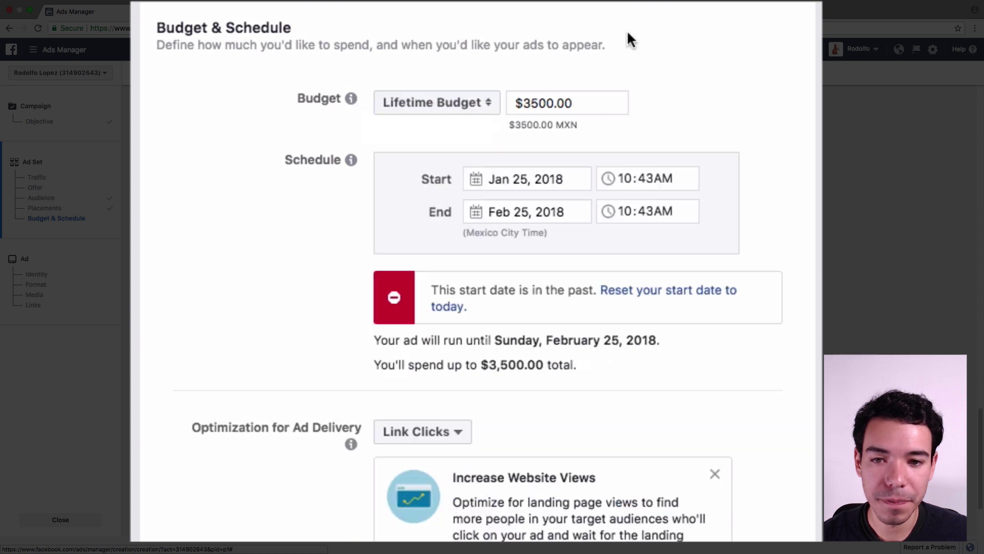
click(421, 108)
click(451, 78)
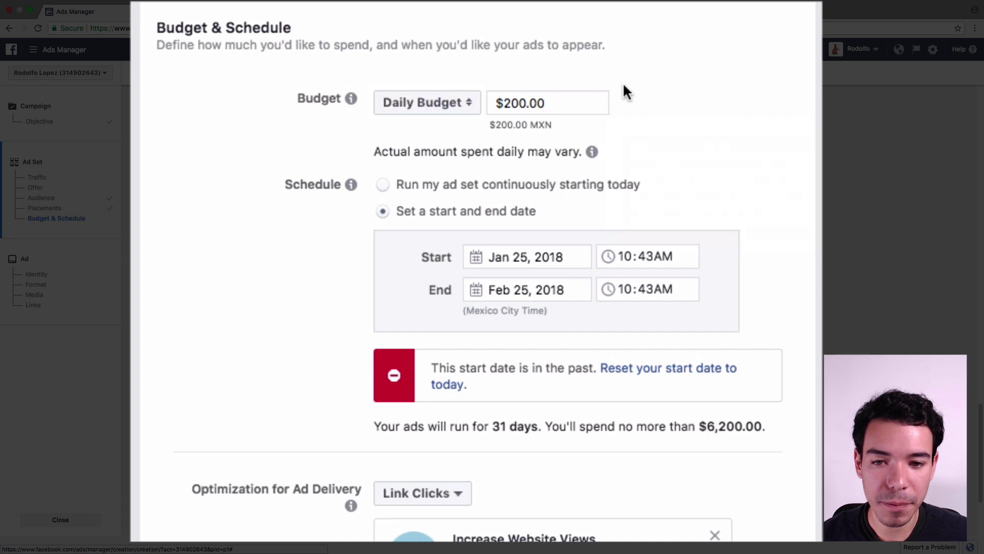
click(458, 106)
click(405, 133)
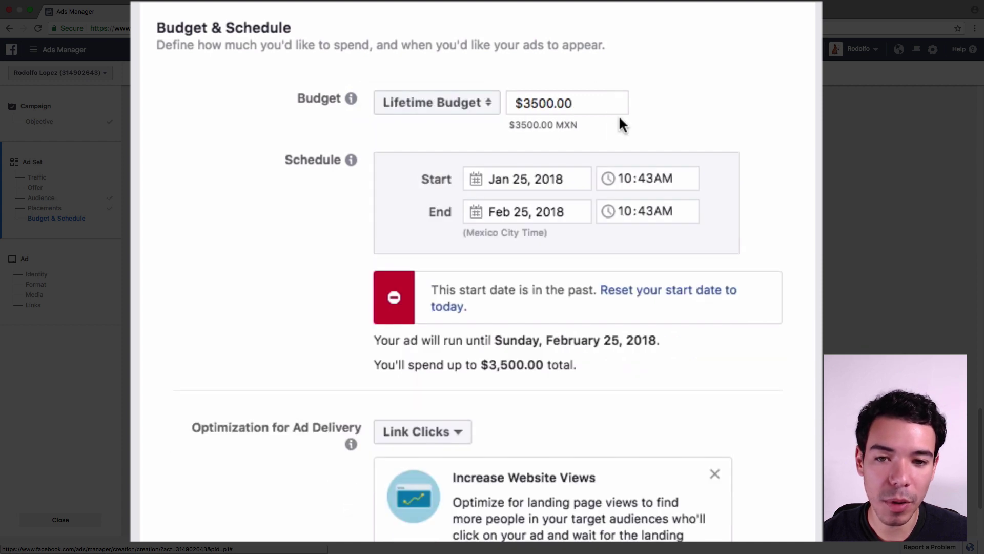
Step: Schedule the ad set to start on January 26, 2018 and end on January 29, 2018
click(521, 179)
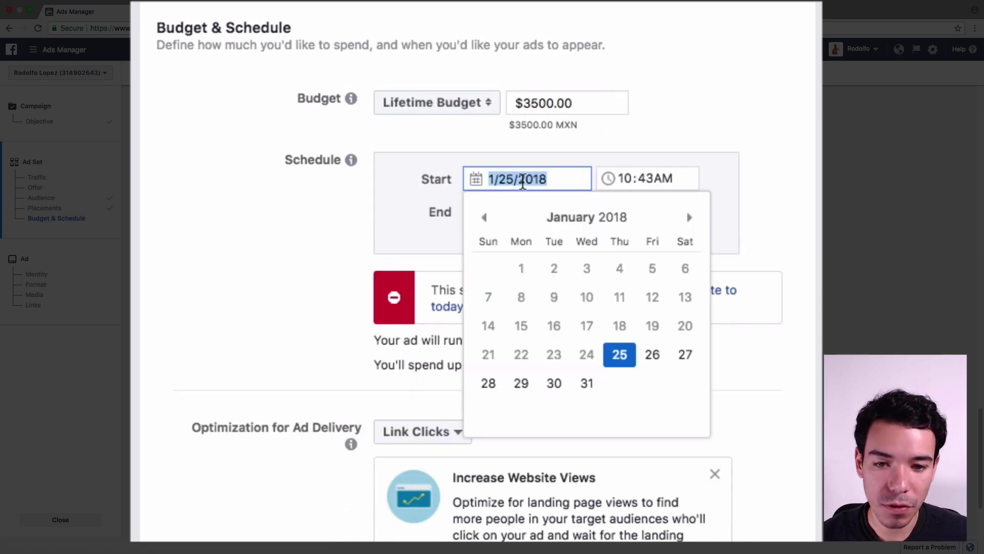
click(656, 356)
click(558, 211)
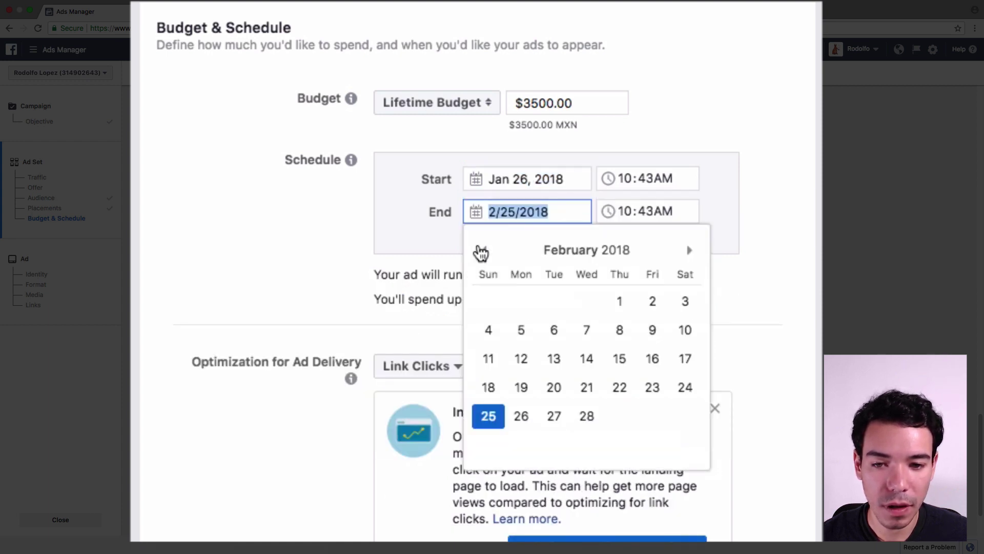
click(480, 252)
click(521, 417)
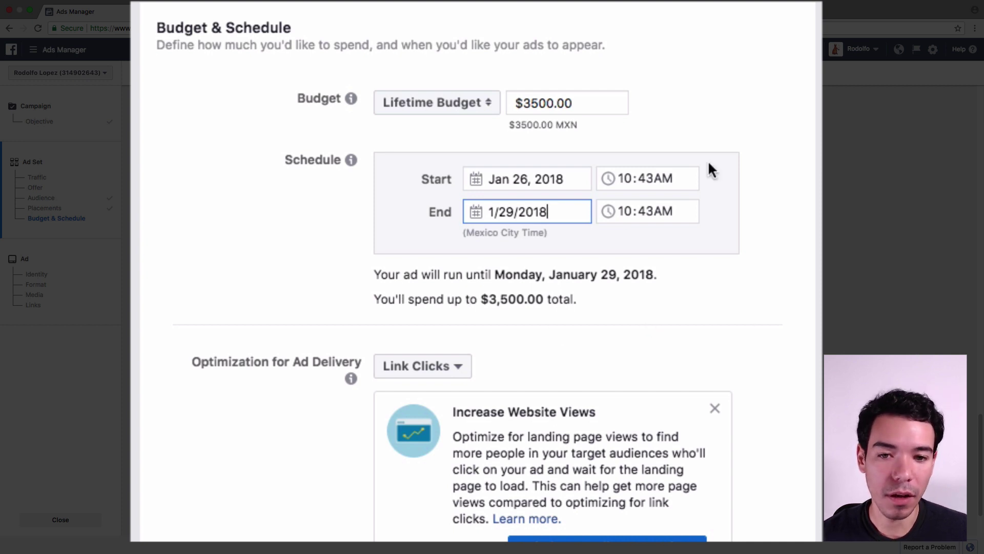
scroll(768, 239, down, 3)
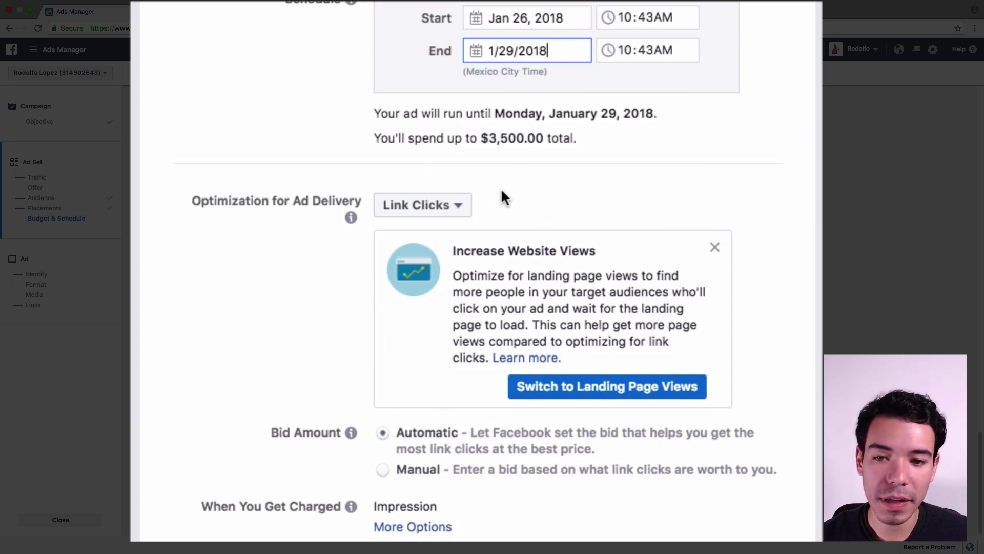
Step: Review the ad delivery optimization options, keeping Link Clicks, and dismiss the Increase Website Views suggestion
click(468, 212)
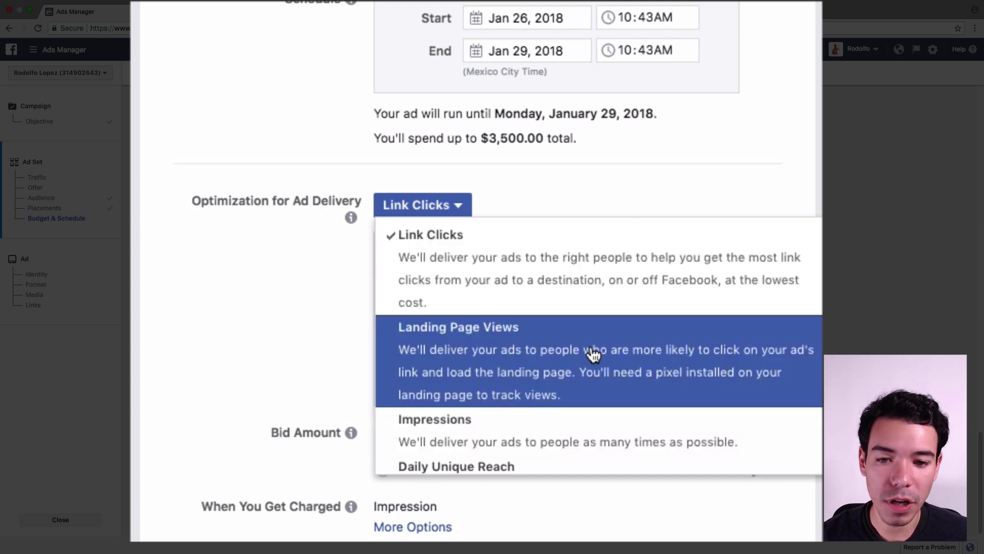
scroll(645, 352, down, 1)
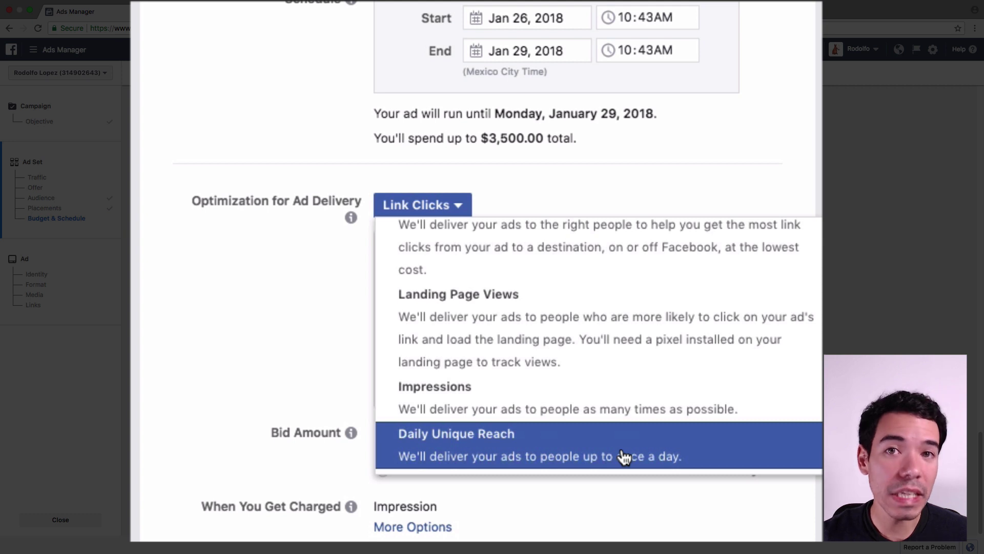
click(703, 257)
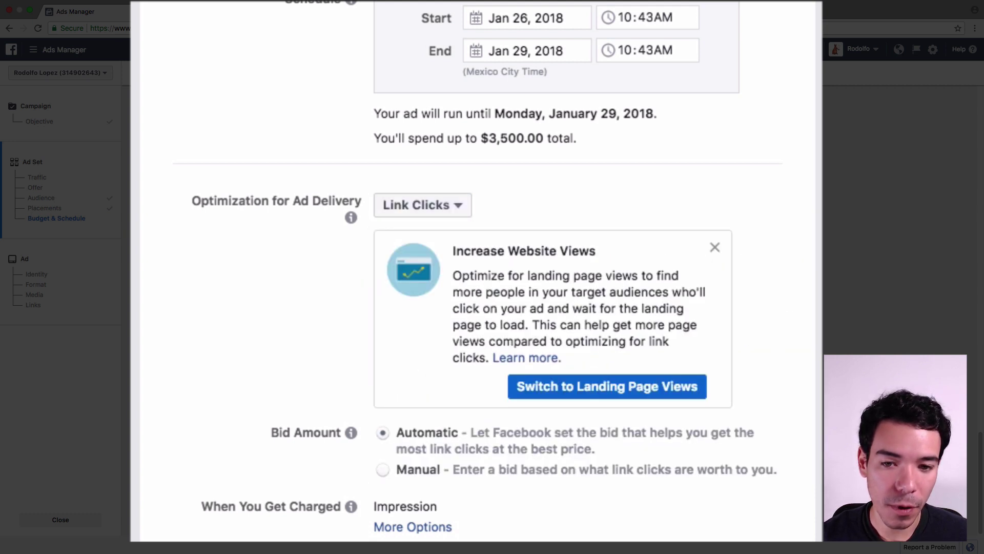
click(715, 248)
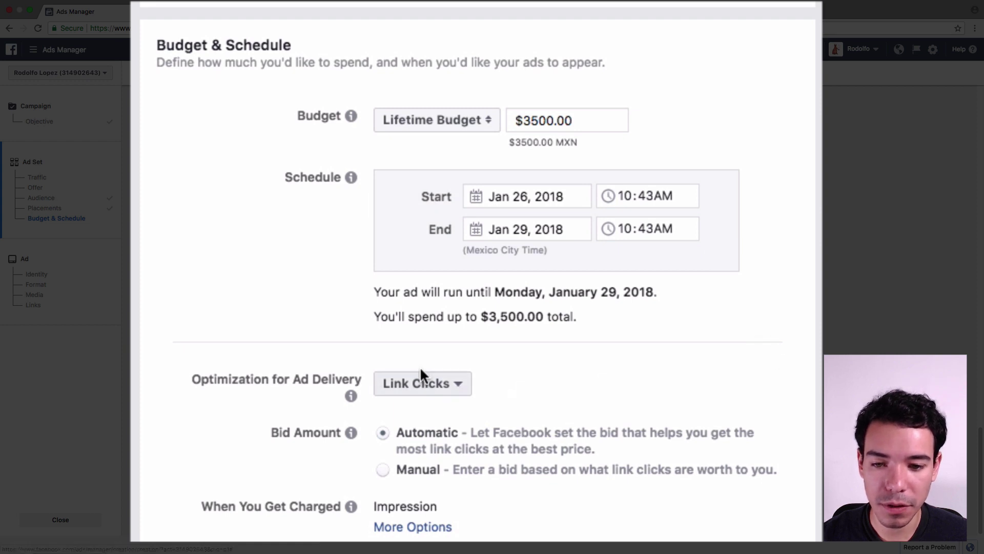
click(425, 380)
click(789, 448)
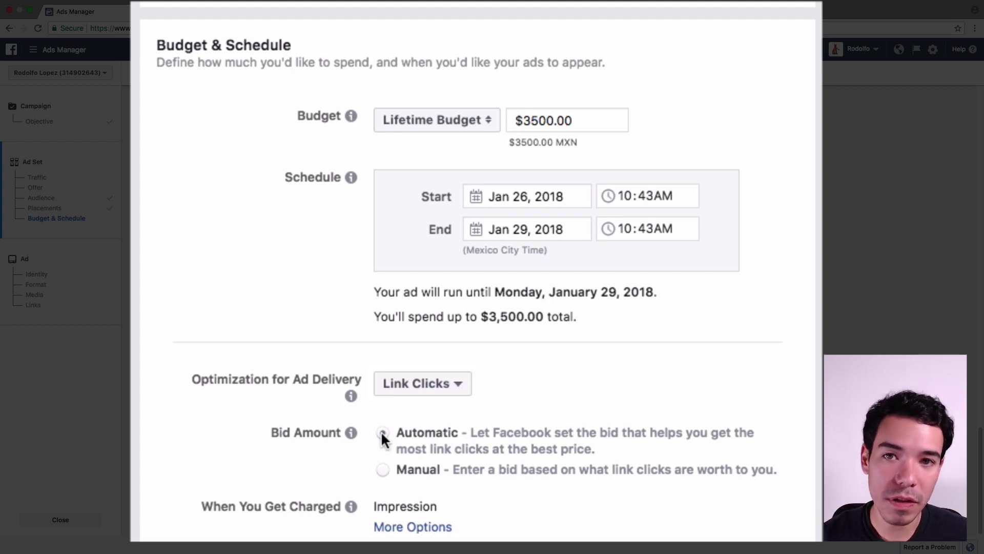
Step: Check the Manual bid option, return the bid amount to Automatic, and set the charging method to Link Click (CPC)
click(383, 470)
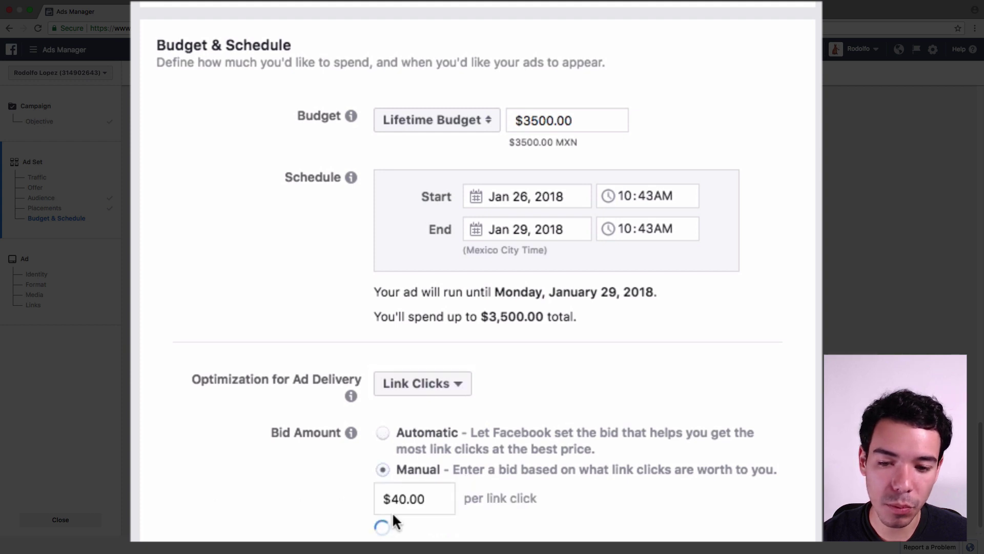
click(382, 433)
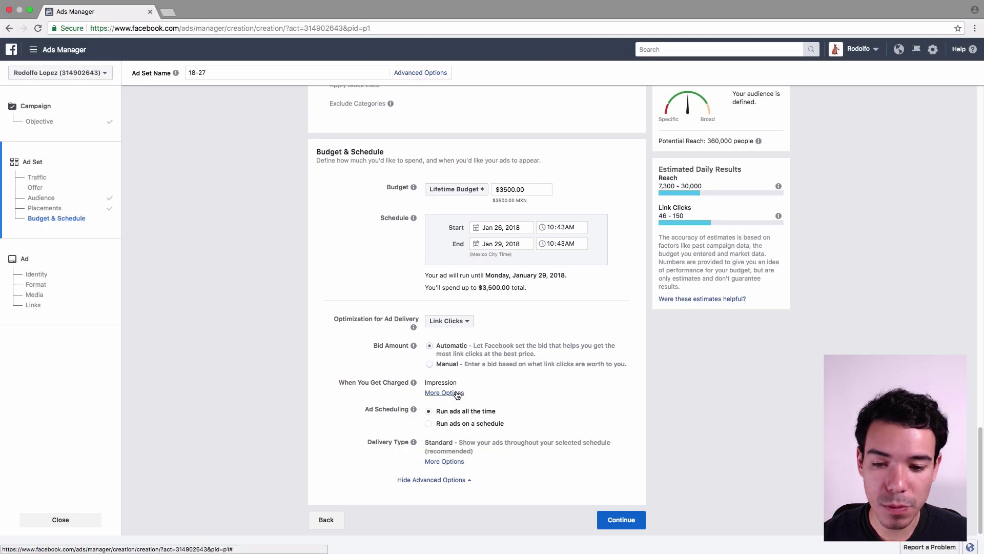
click(457, 394)
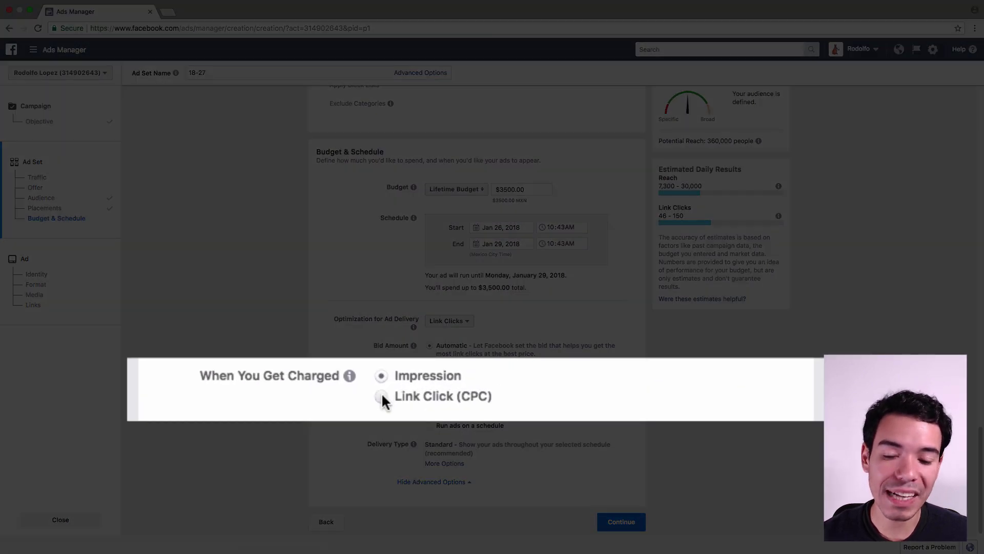
click(381, 397)
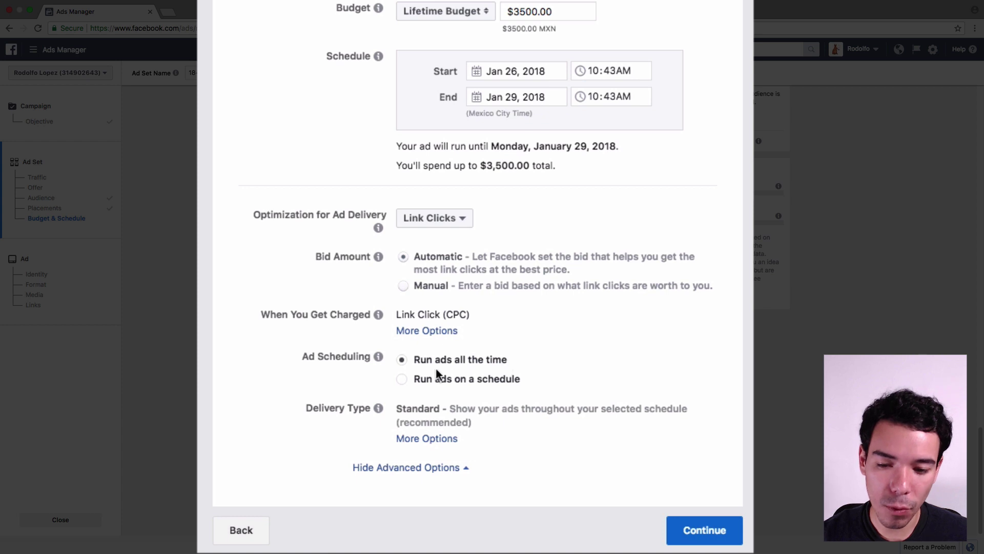
Step: Try an ad schedule covering Monday to Friday from 6am to 7pm, and switch back to running ads all the time
click(403, 380)
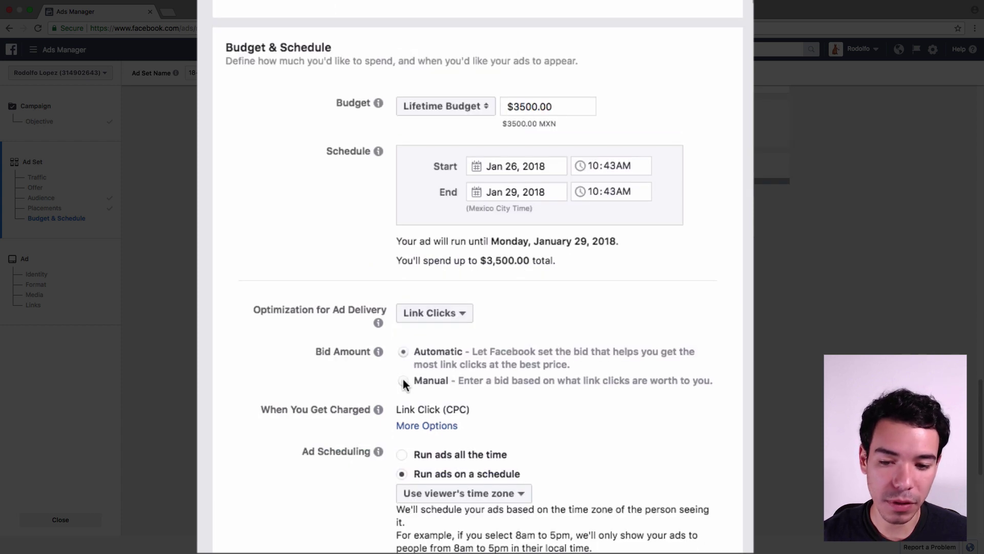
scroll(579, 205, down, 3)
scroll(597, 287, down, 5)
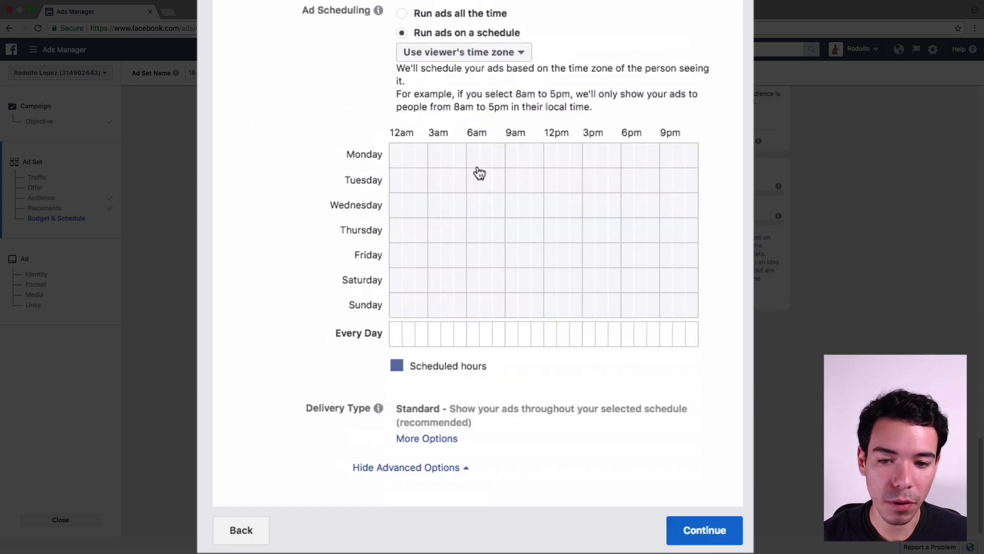
mouse_move(472, 163)
mouse_down()
mouse_move(611, 319)
mouse_move(576, 233)
mouse_move(628, 259)
mouse_up()
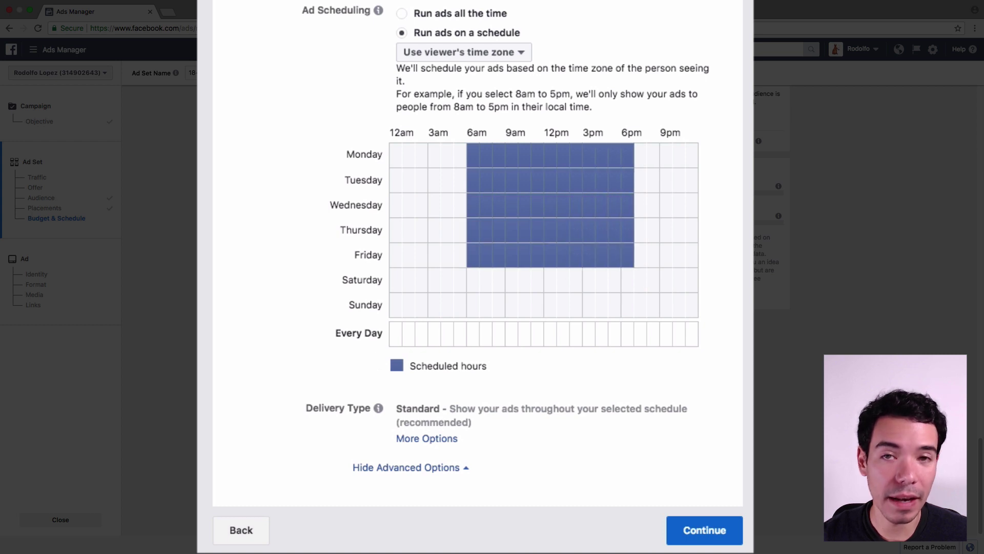
click(402, 15)
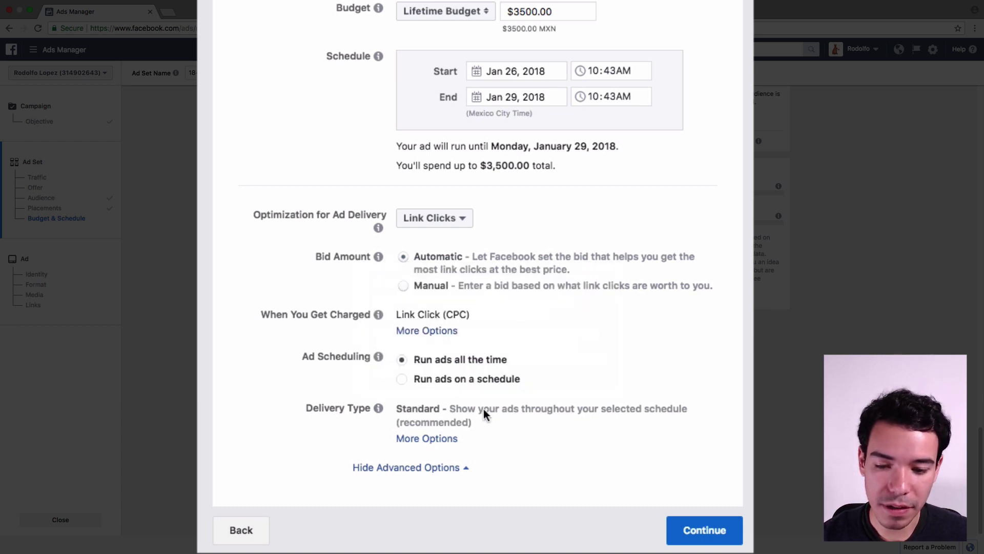
Step: Continue to the ad level and review its identity and format, keeping the Color Mazapán page and Single Image
click(705, 531)
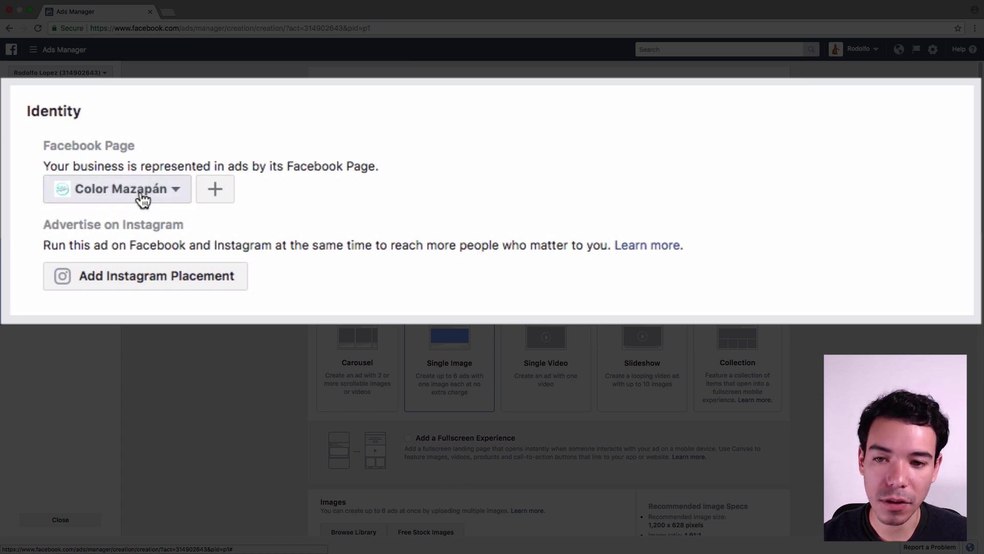
scroll(705, 175, down, 1)
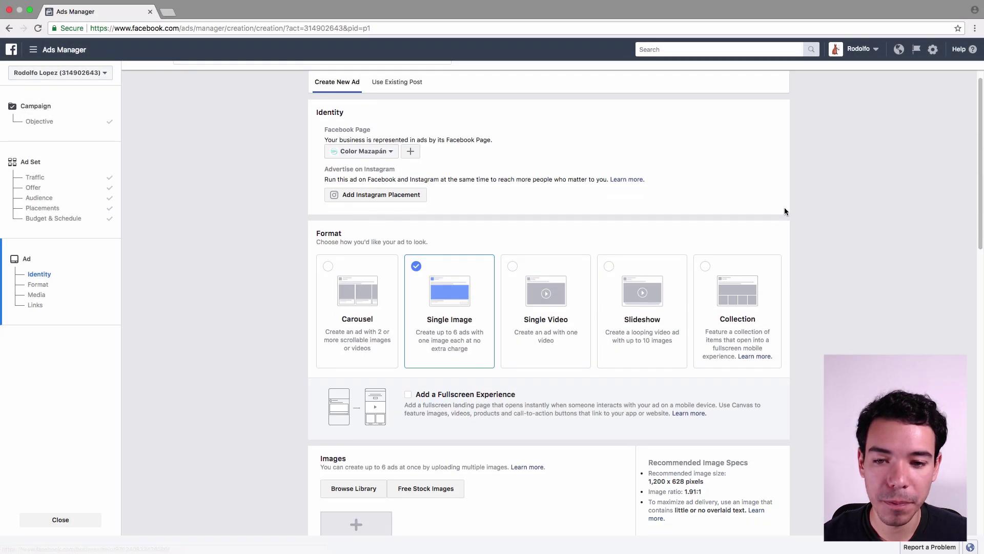
scroll(805, 220, down, 3)
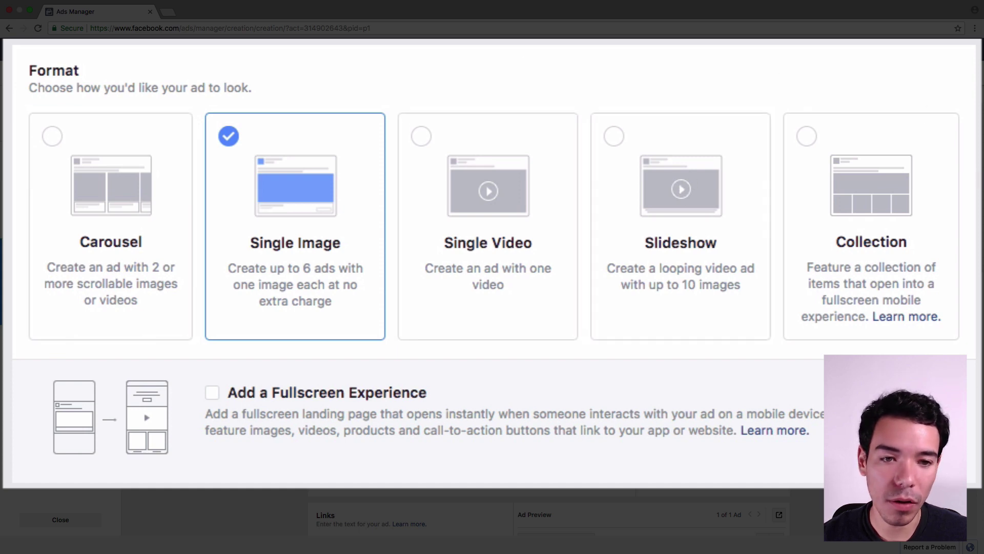
scroll(325, 83, down, 5)
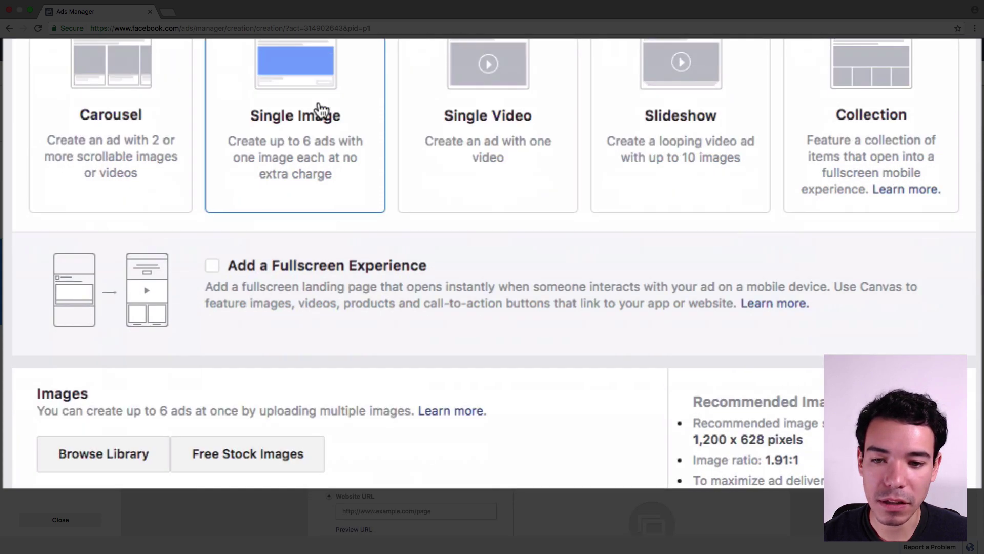
scroll(338, 139, down, 4)
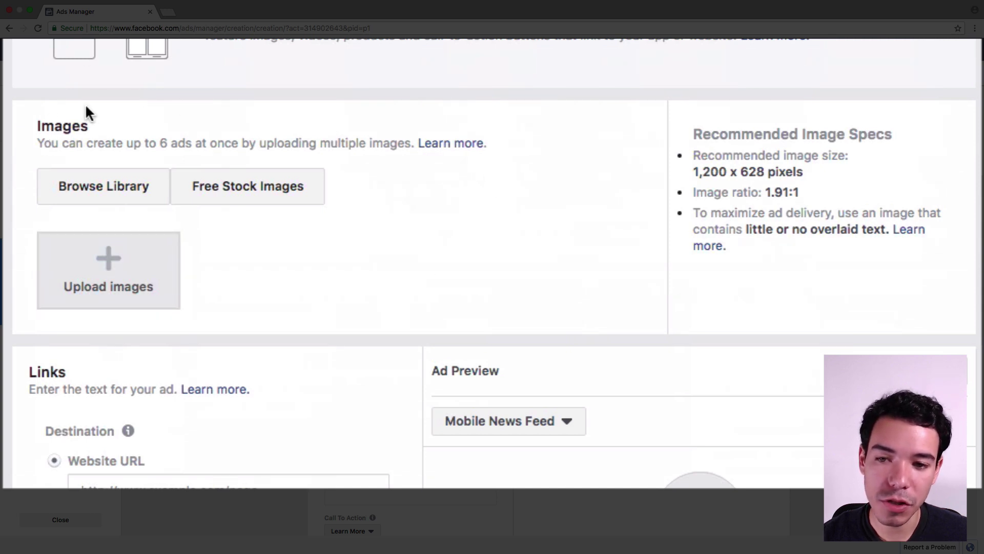
Step: Upload the 1200 × 628 photo from the Downloads folder as the ad's image
click(126, 272)
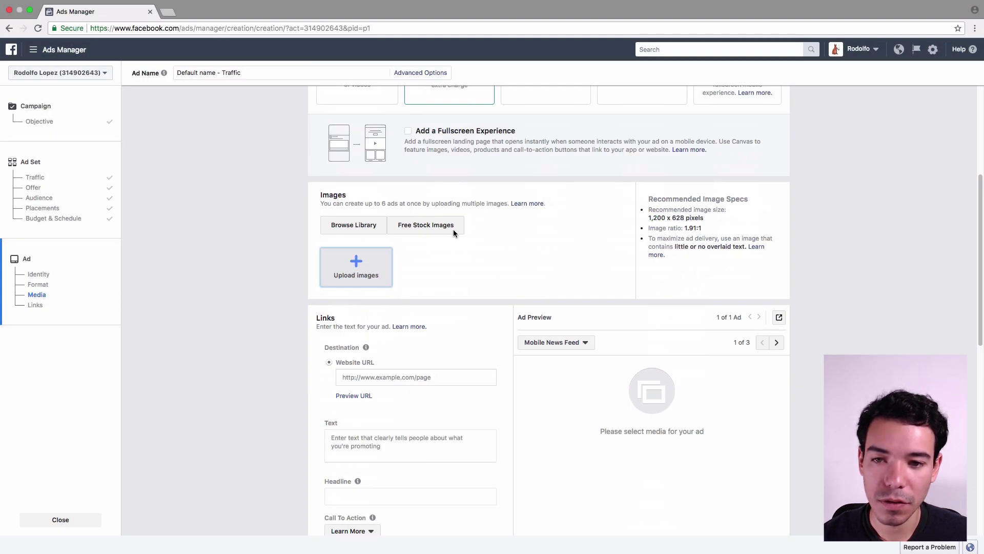
click(346, 79)
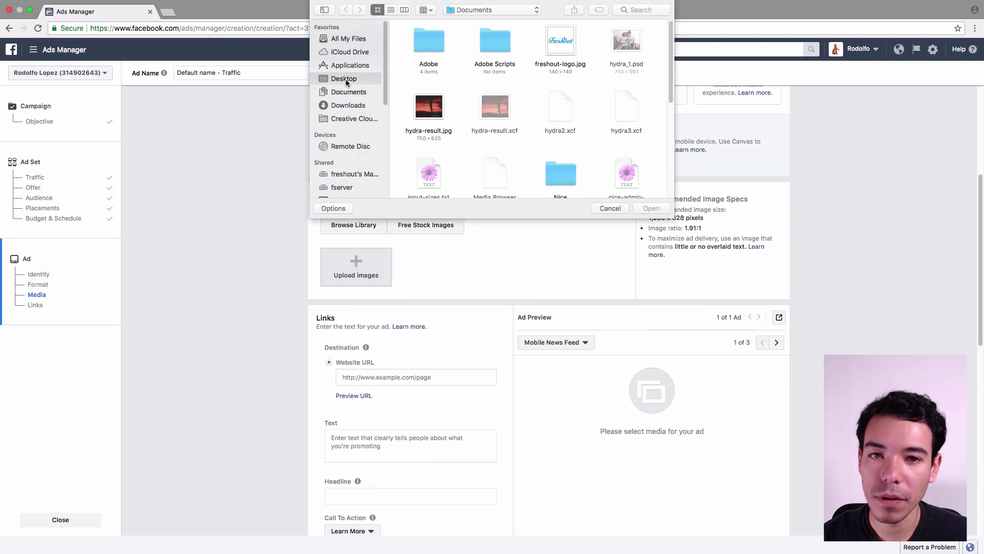
click(344, 105)
click(428, 39)
click(665, 206)
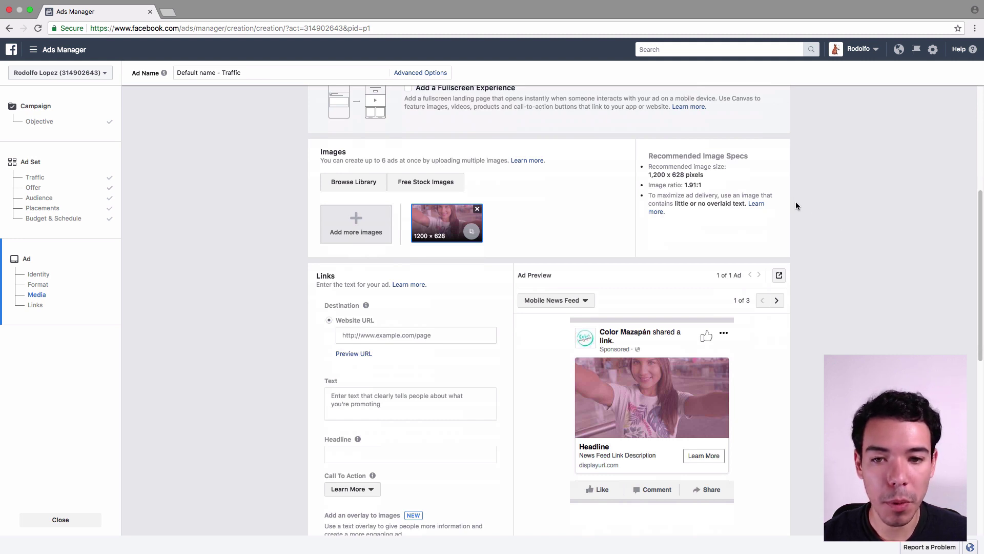
scroll(805, 201, down, 1)
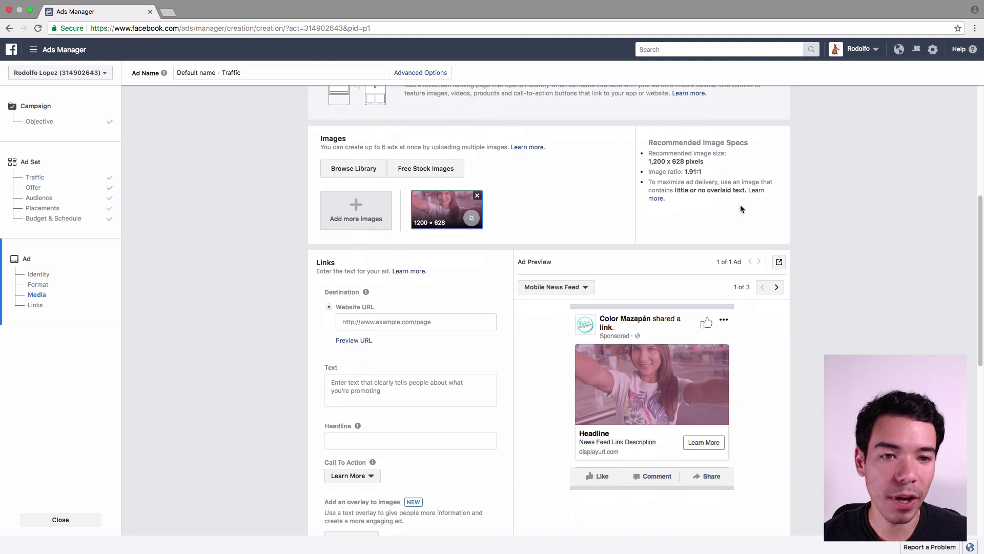
scroll(820, 212, down, 3)
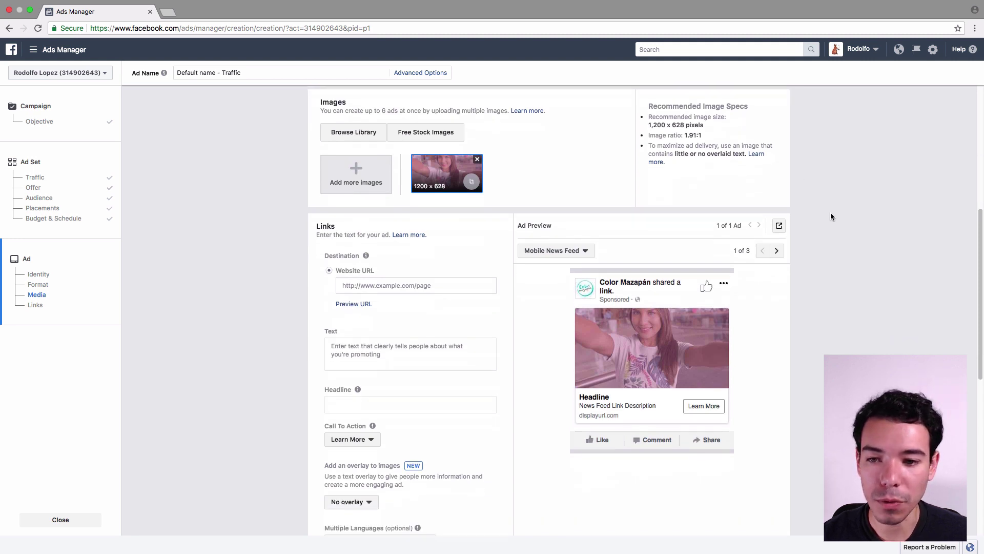
scroll(831, 217, down, 1)
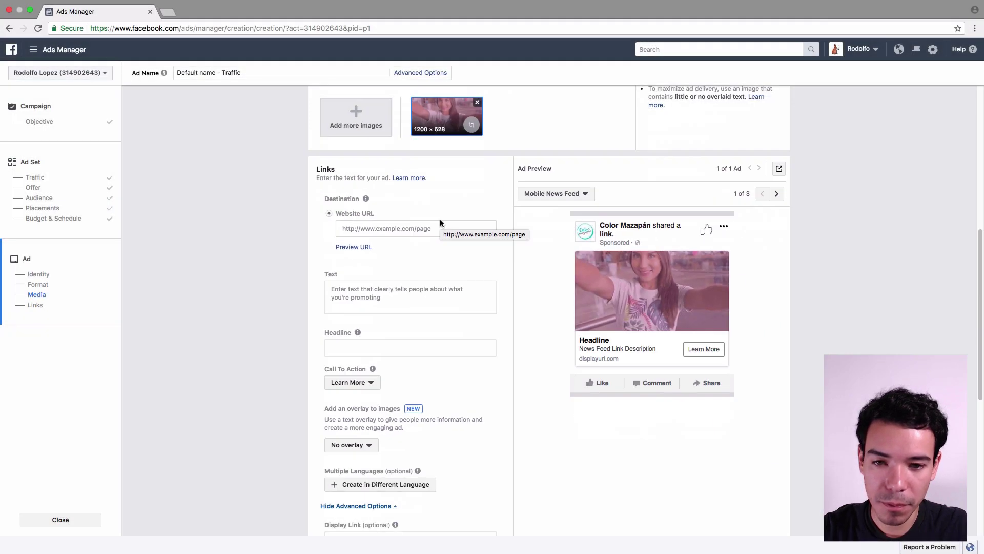
key(super+Tab)
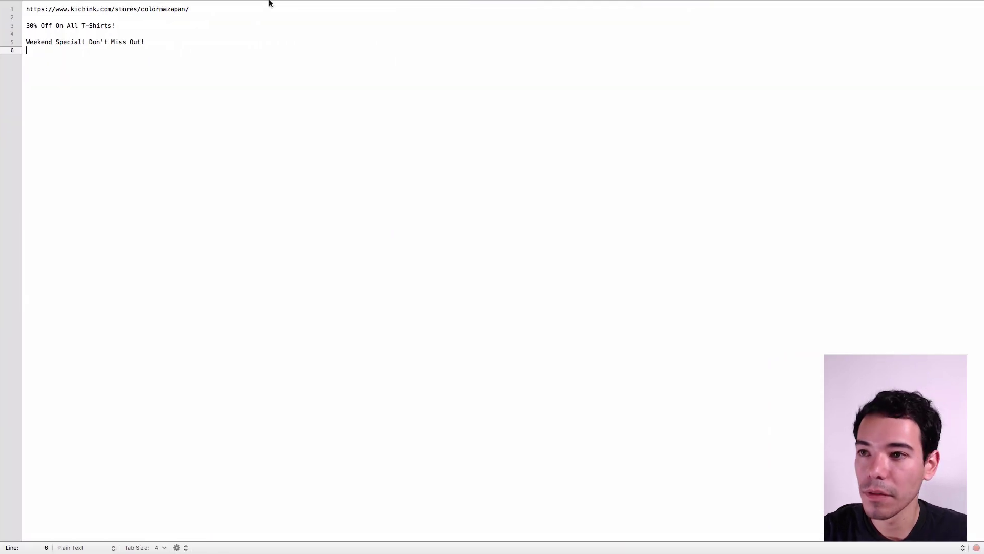
drag(208, 13, 40, 2)
key(super+c)
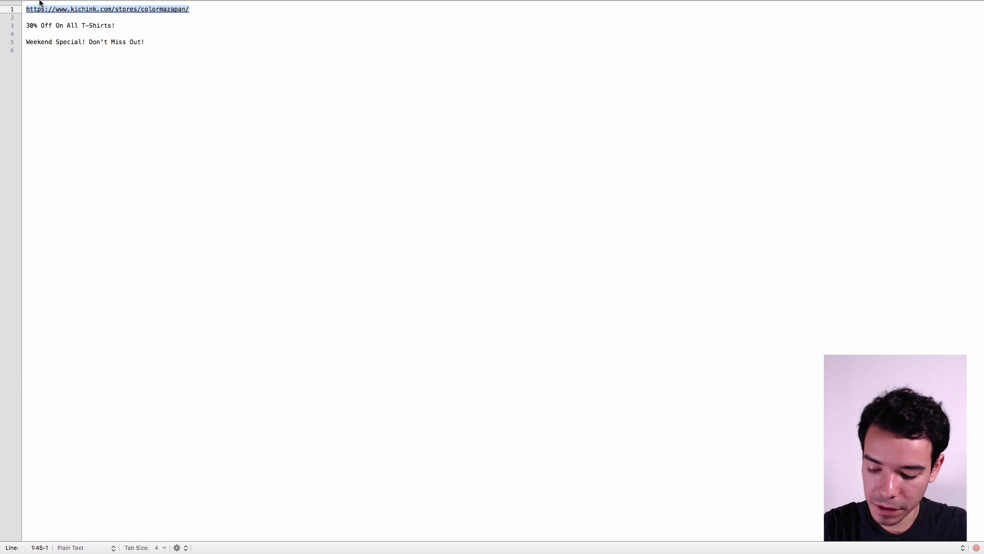
key(super+Tab)
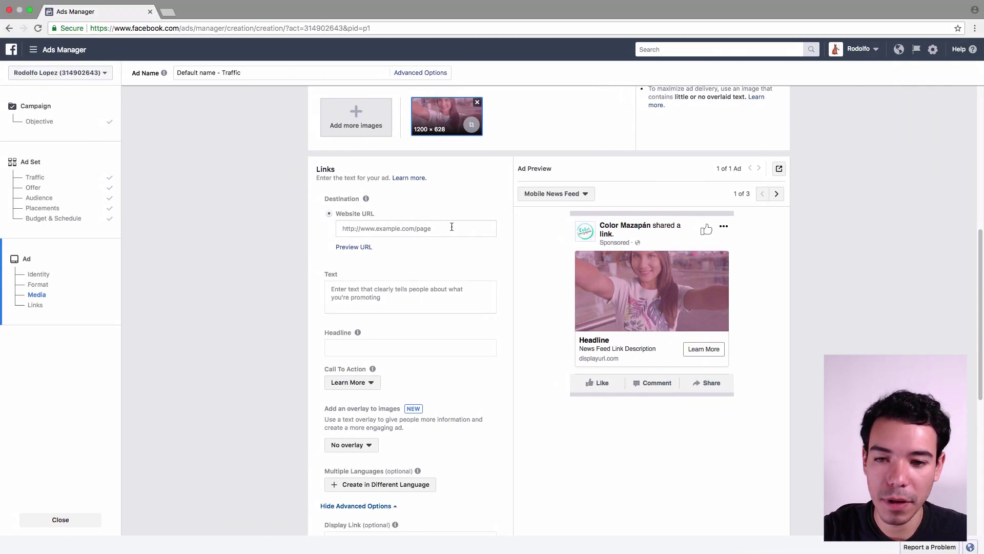
click(451, 226)
key(super+v)
click(429, 242)
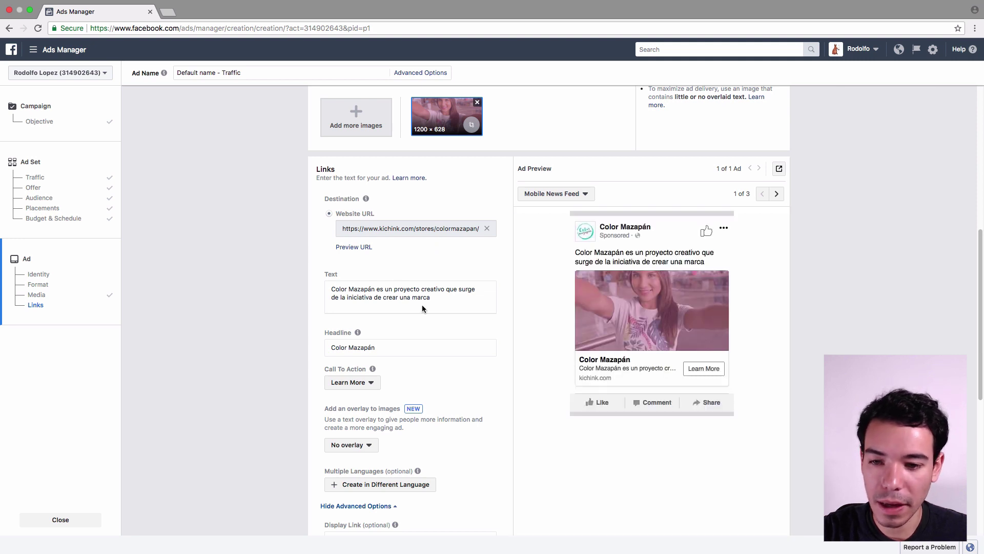
Step: Replace the ad's text with "30% Off On All T-Shirts!" copied from the text editor notes
key(ctrl+Right)
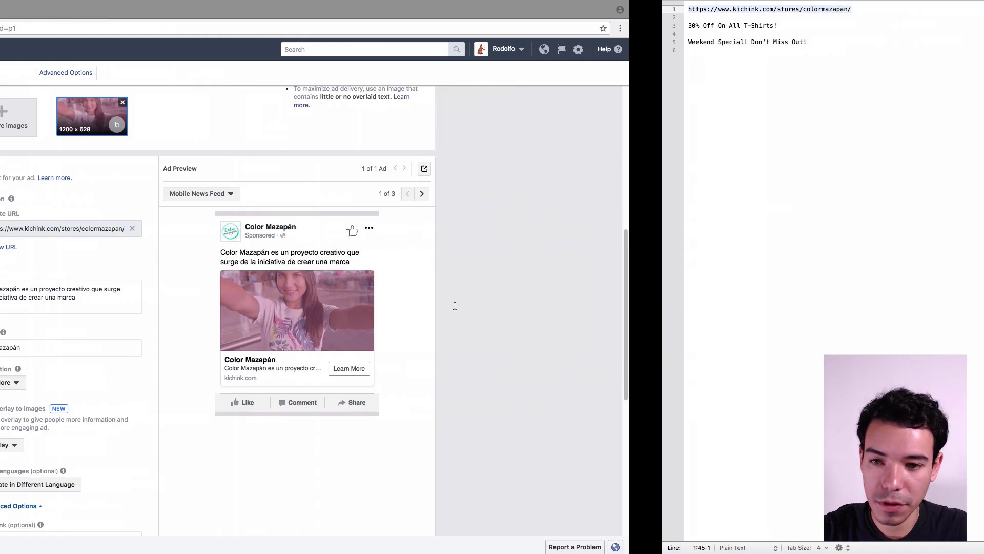
click(120, 29)
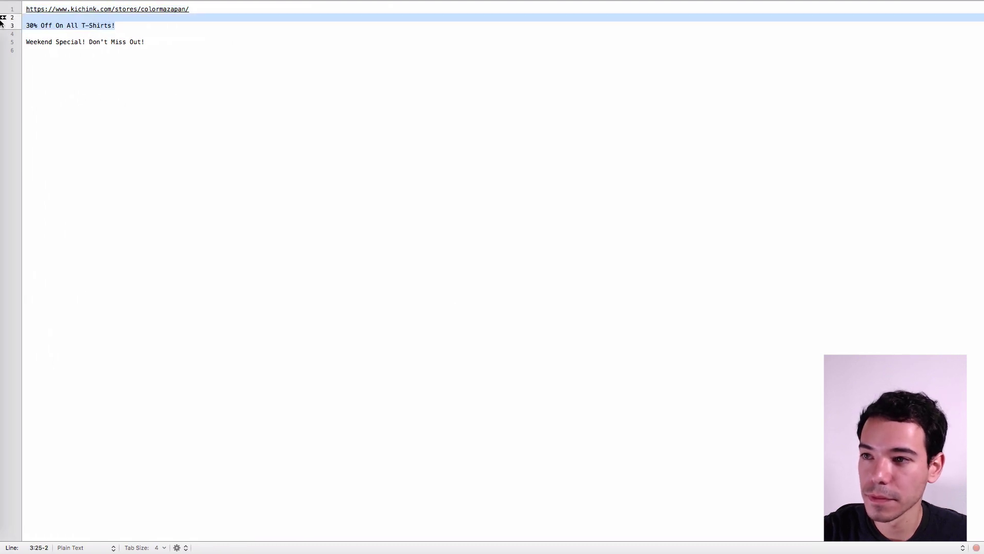
drag(149, 29, 24, 22)
key(ctrl+c)
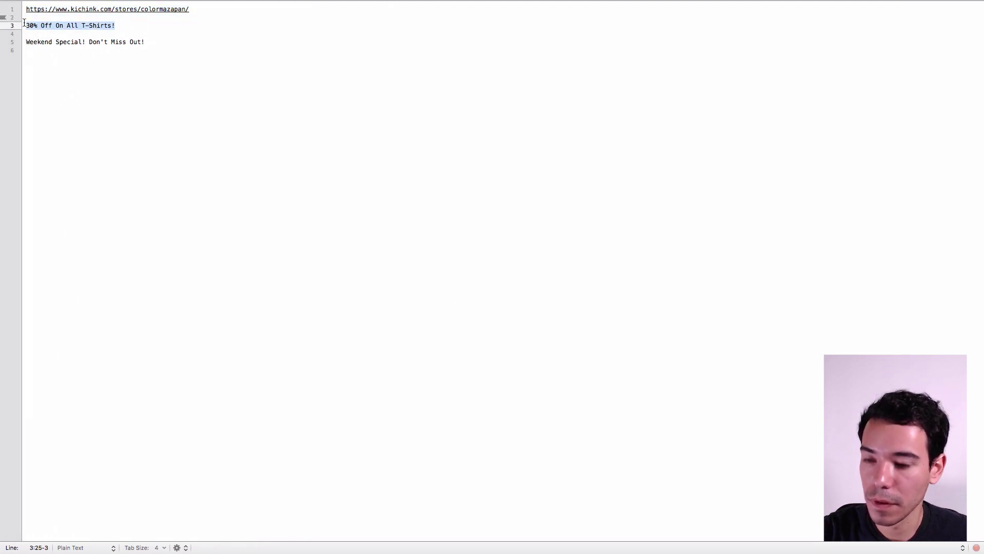
key(ctrl+Left)
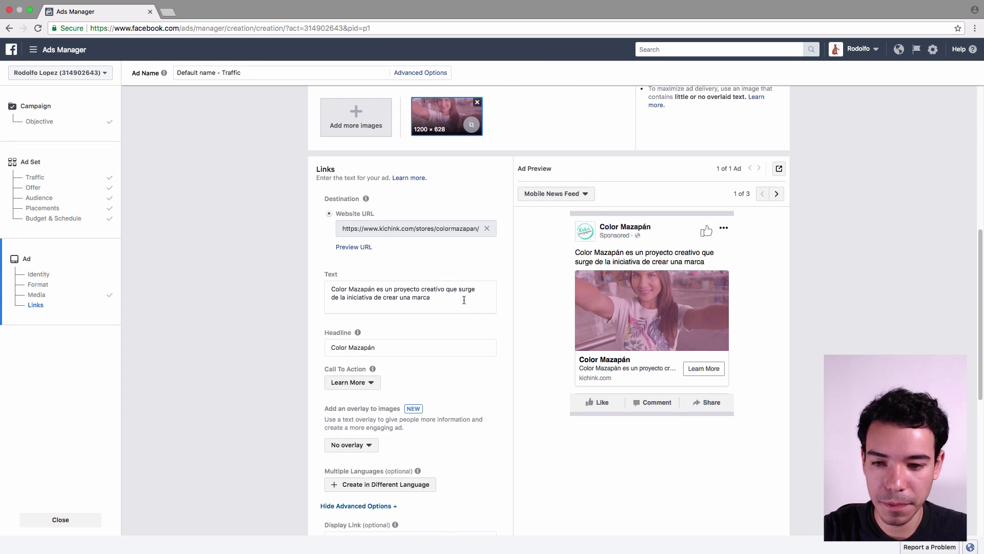
click(464, 300)
key(ctrl+a)
key(ctrl+v)
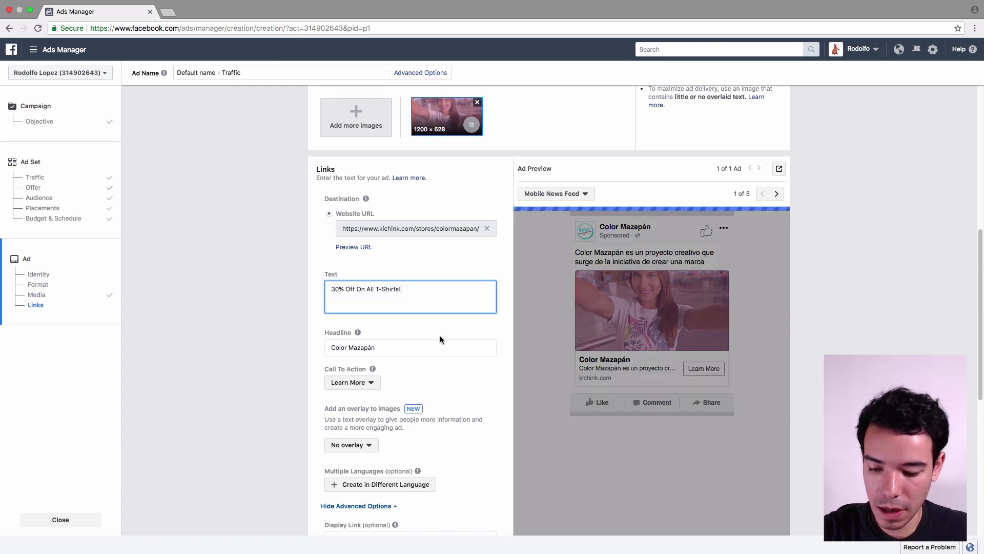
Step: Replace the ad's headline with "Weekend Special! Don't Miss Out!" copied from the text editor notes
key(ctrl+Right)
drag(146, 42, 40, 42)
key(ctrl+Left)
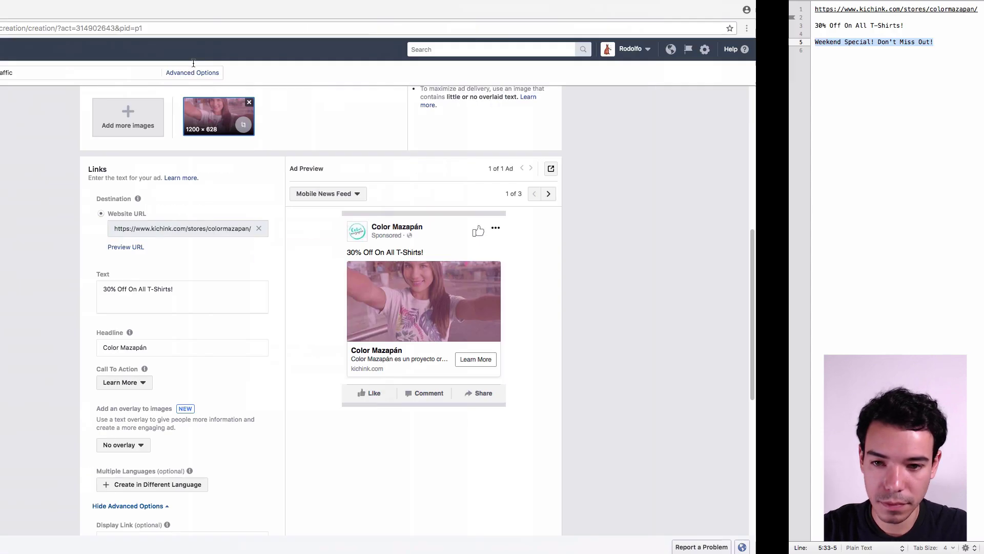
drag(412, 347, 329, 347)
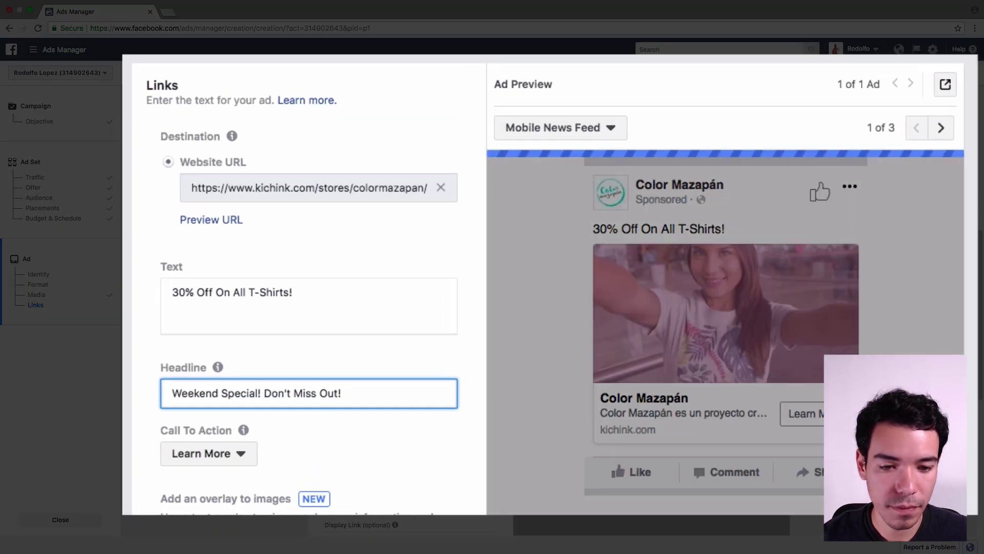
Step: Set the ad's call to action to Shop Now
scroll(549, 287, down, 3)
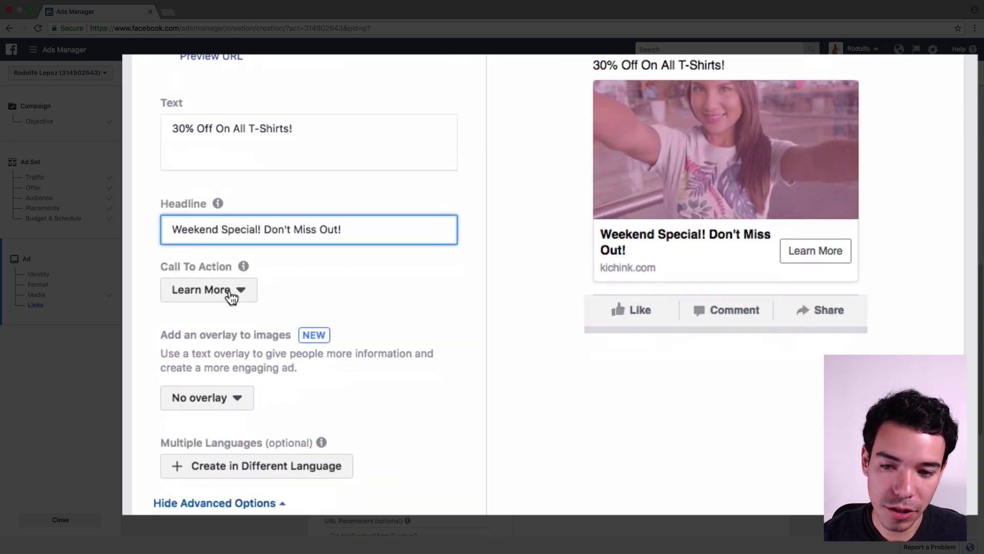
click(231, 297)
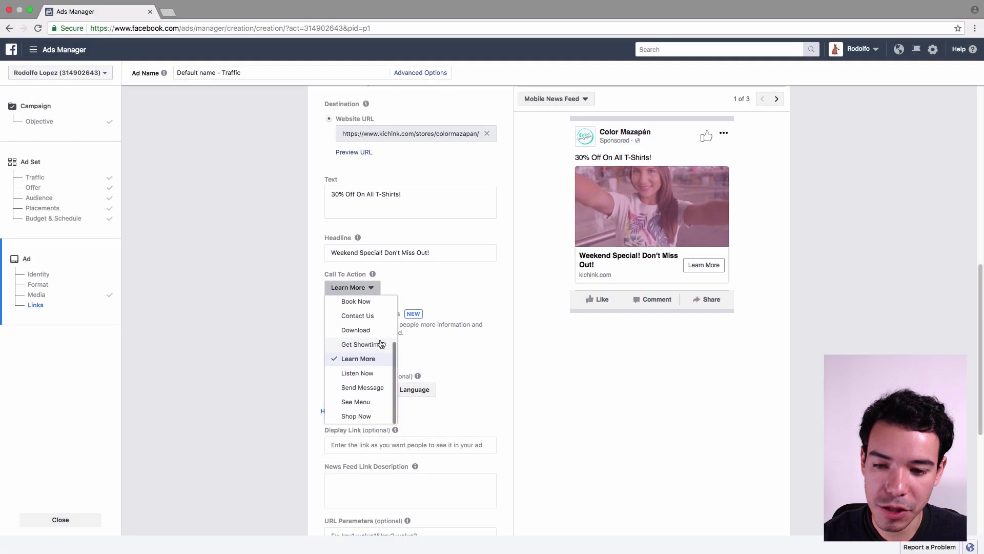
click(368, 418)
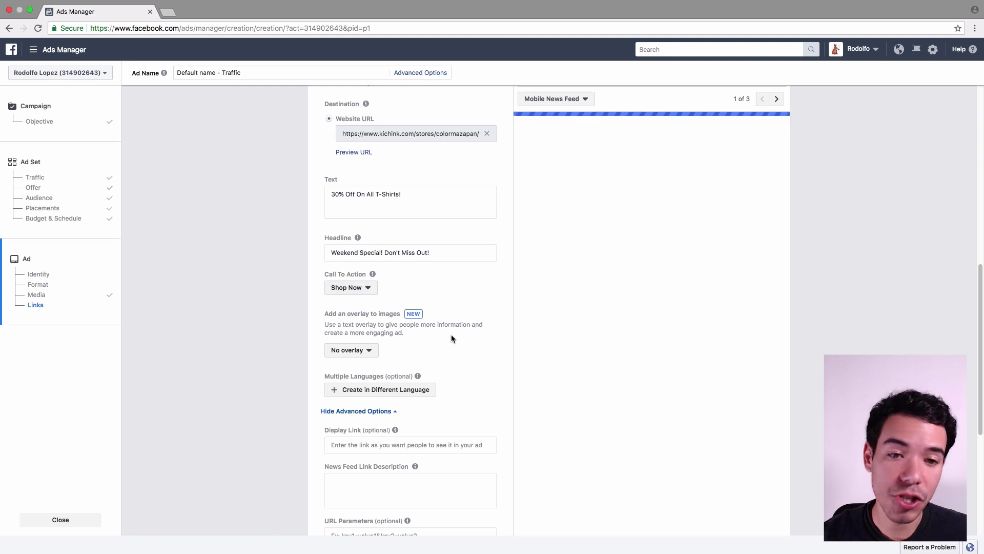
Step: Preview the ad in the Mobile News Feed, Feature Phone and Desktop News Feed placements
scroll(824, 331, up, 3)
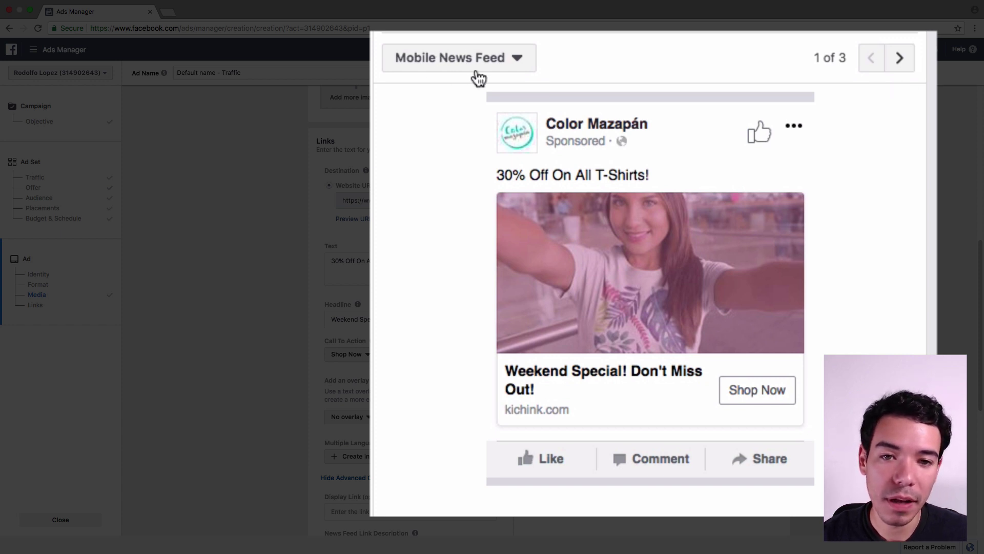
click(901, 62)
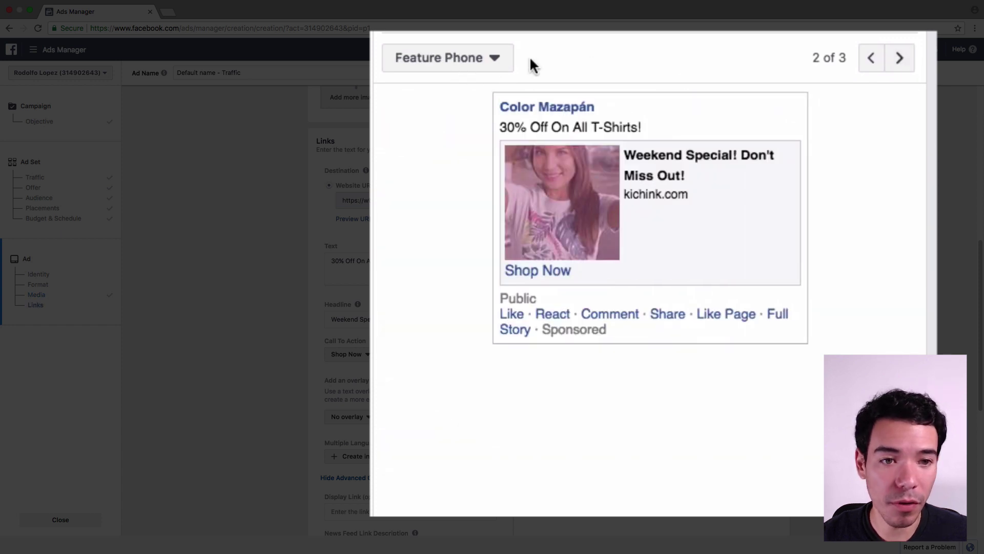
click(903, 60)
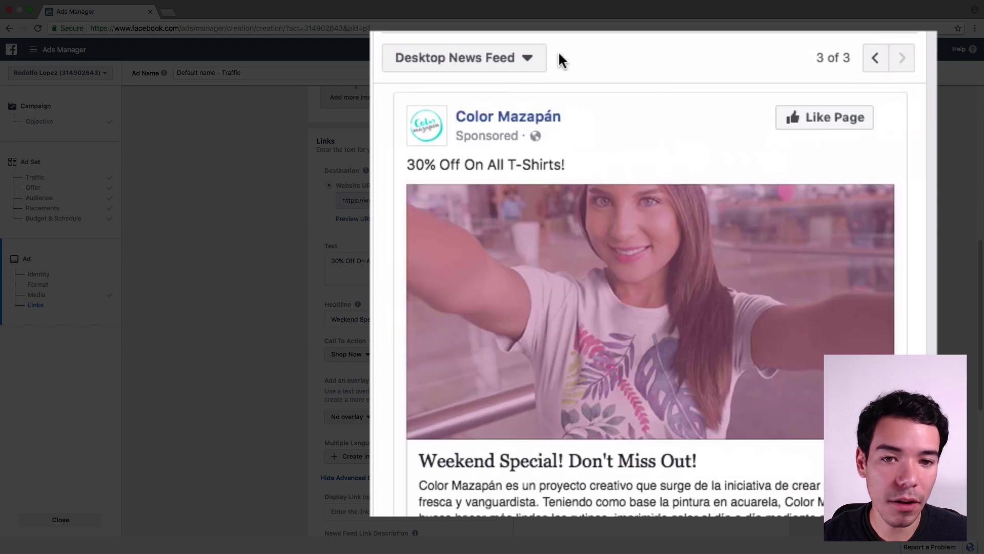
Step: Examine the ad's overlay, language and advanced link options, including Display Link, News Feed Link Description and URL Parameters
scroll(710, 282, down, 3)
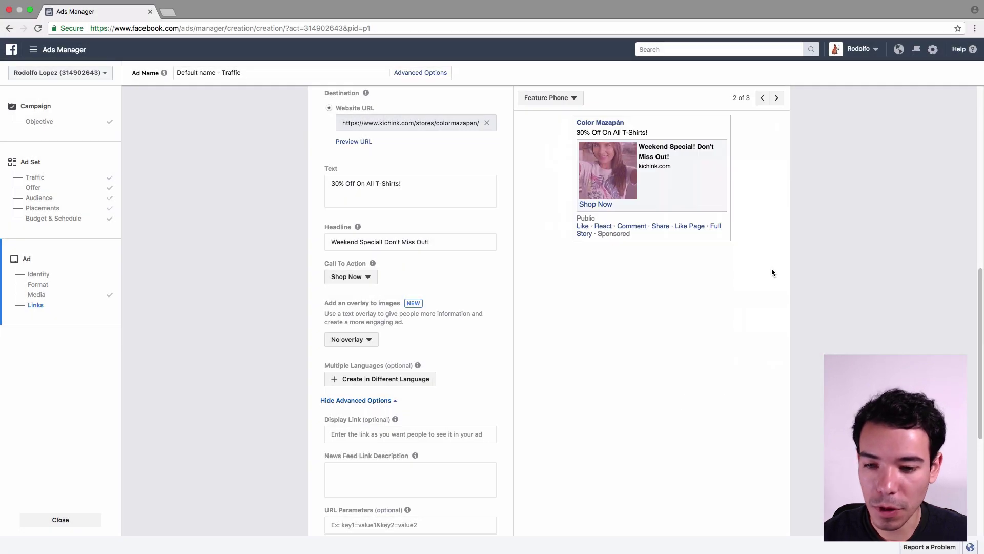
scroll(743, 281, down, 2)
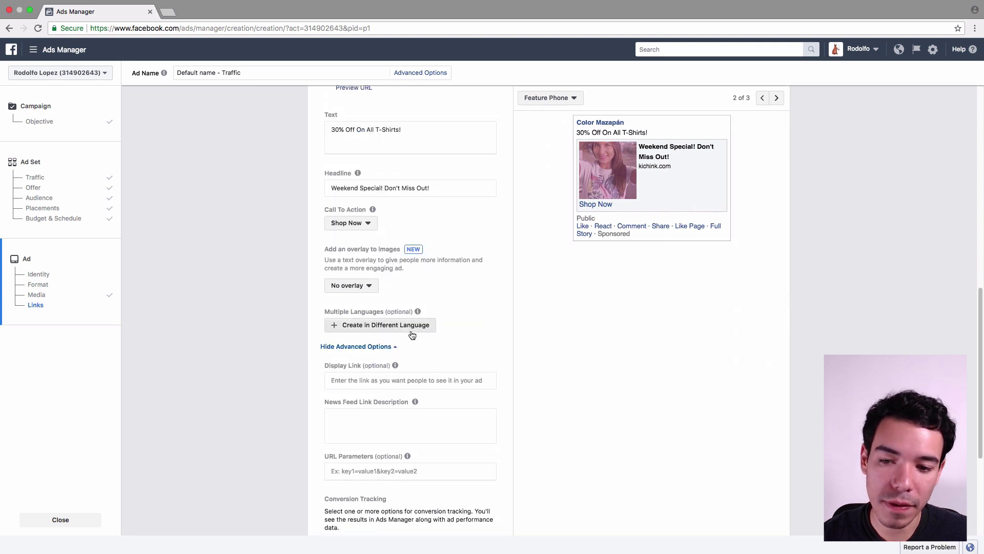
scroll(601, 203, down, 2)
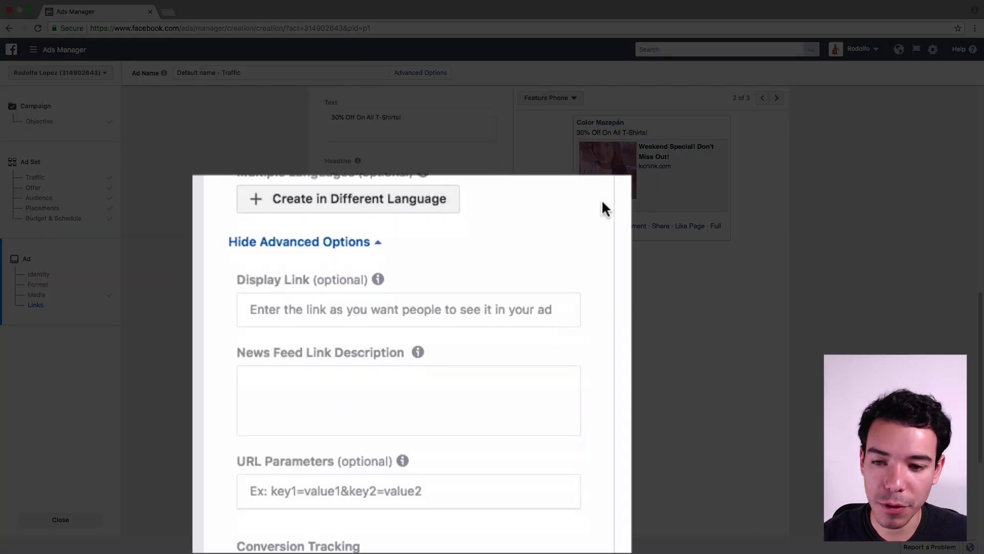
scroll(601, 203, down, 2)
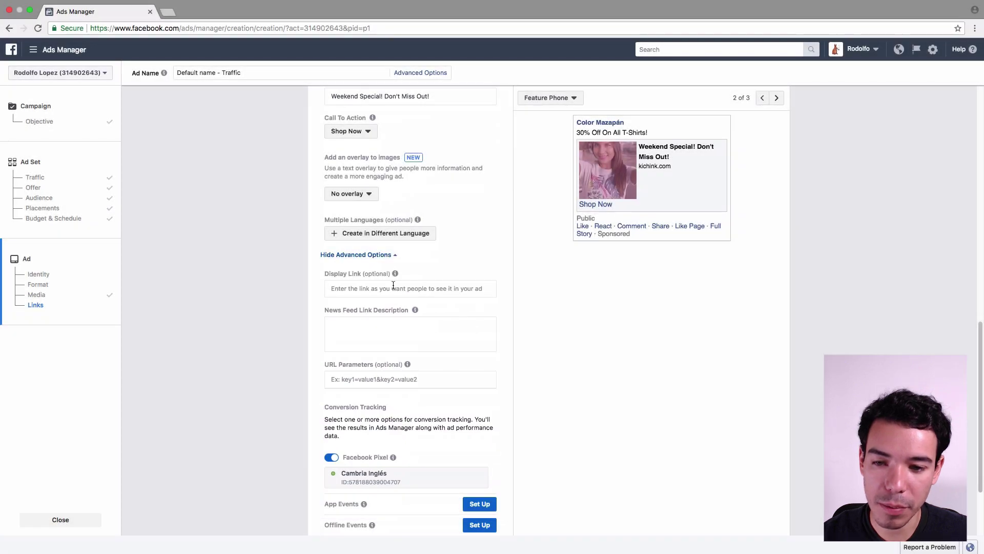
mouse_move(415, 310)
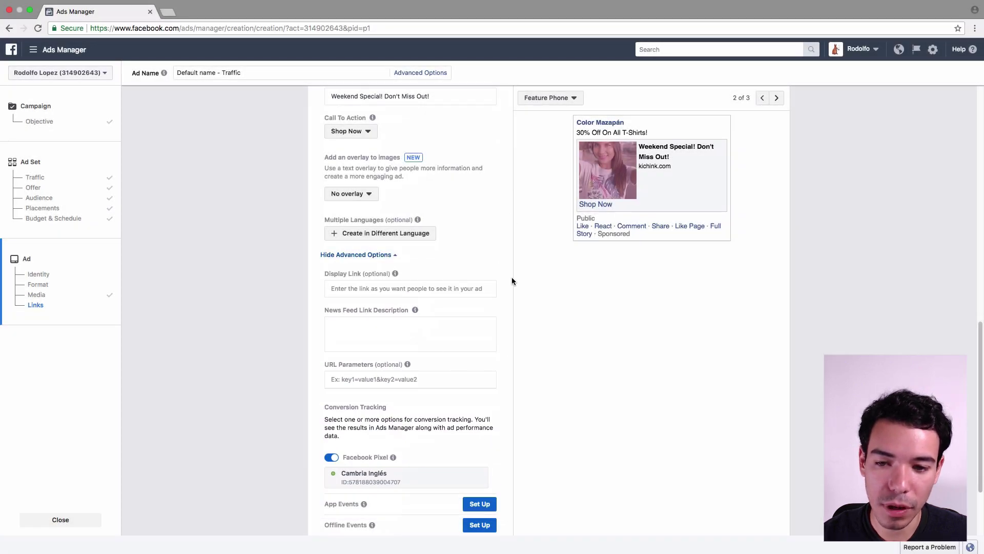
scroll(512, 277, down, 2)
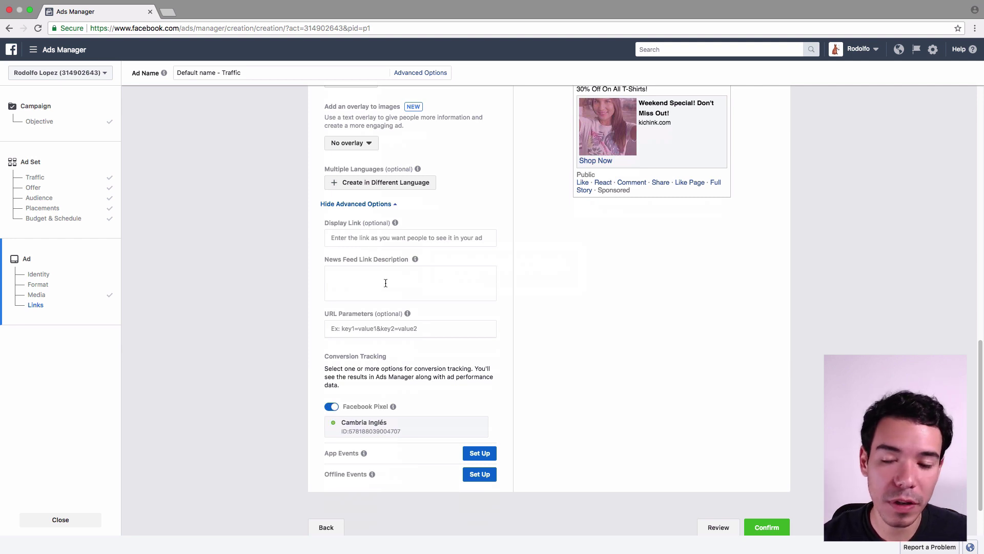
scroll(528, 293, down, 1)
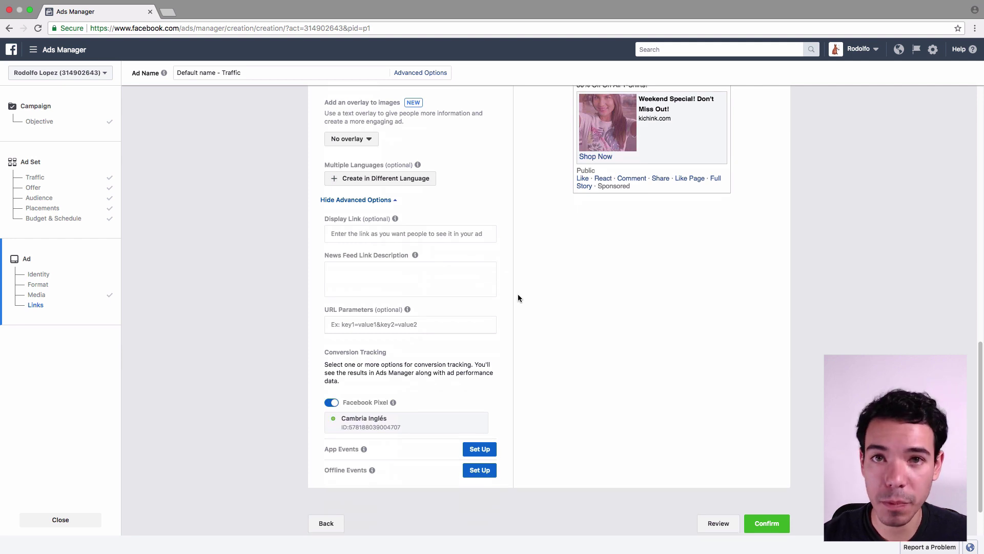
scroll(451, 318, down, 1)
click(453, 324)
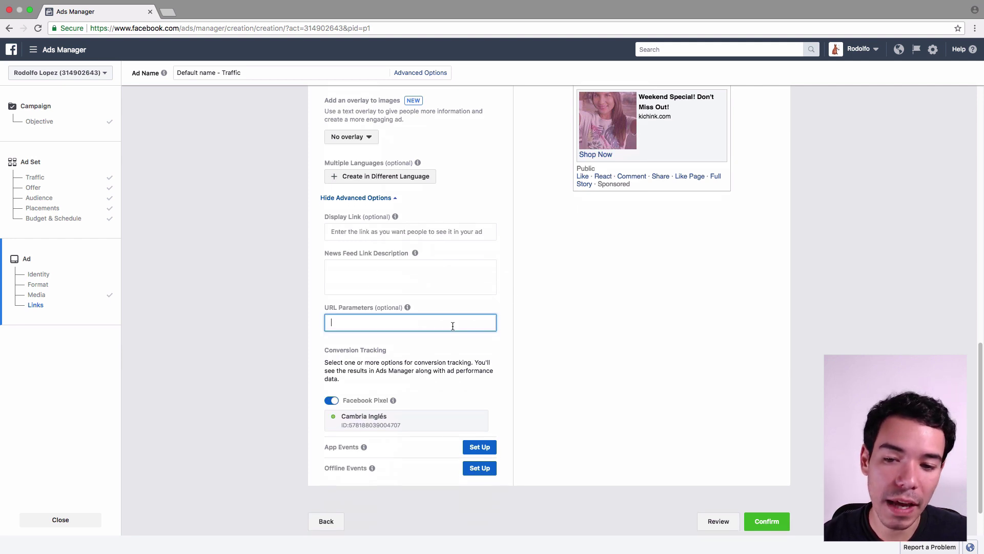
click(503, 316)
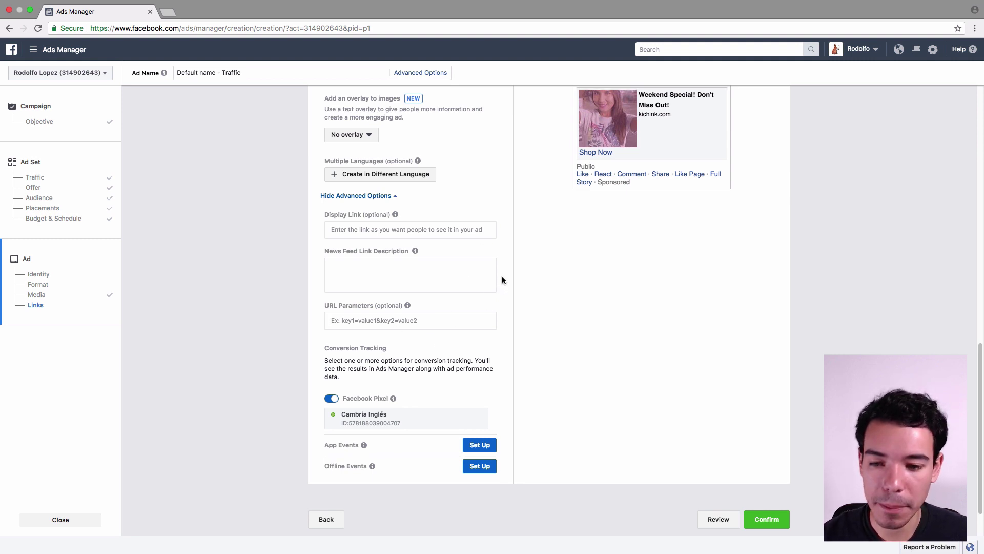
Step: Turn off Facebook Pixel conversion tracking for the ad
scroll(503, 278, down, 2)
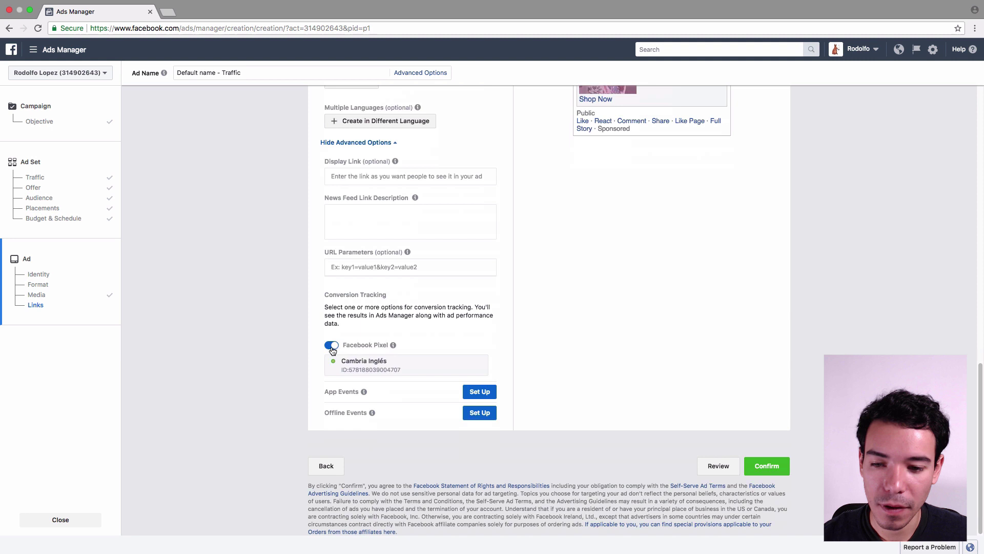
click(331, 345)
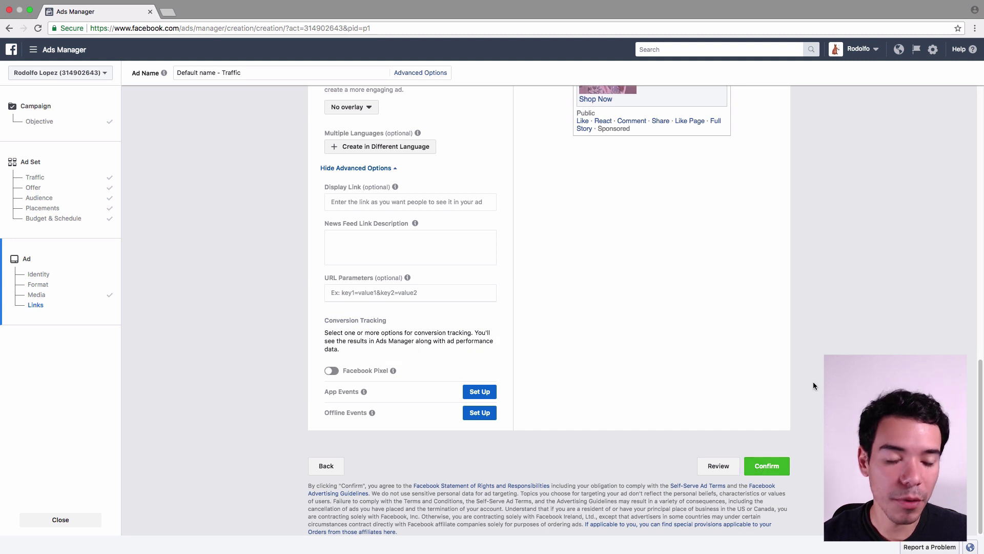
scroll(815, 395, up, 8)
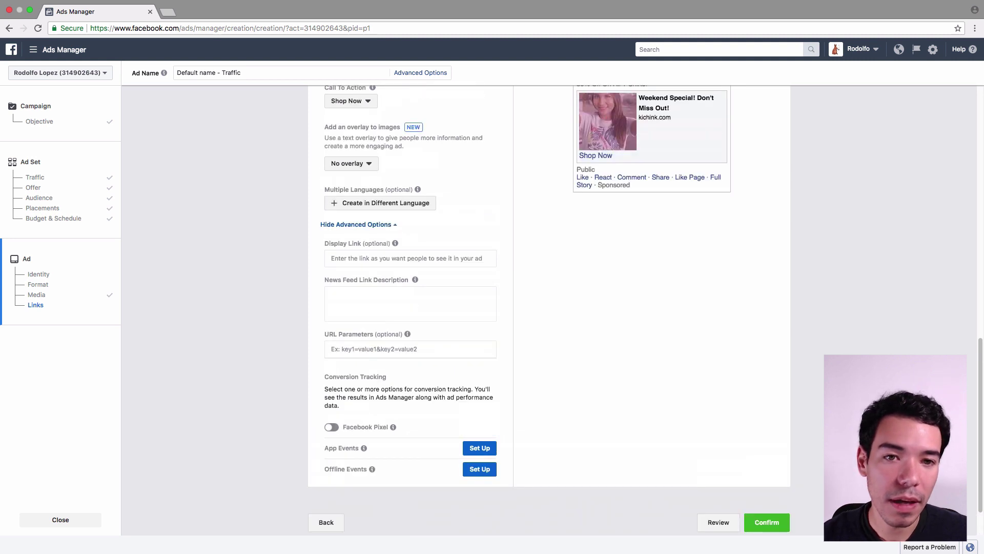
scroll(553, 297, up, 7)
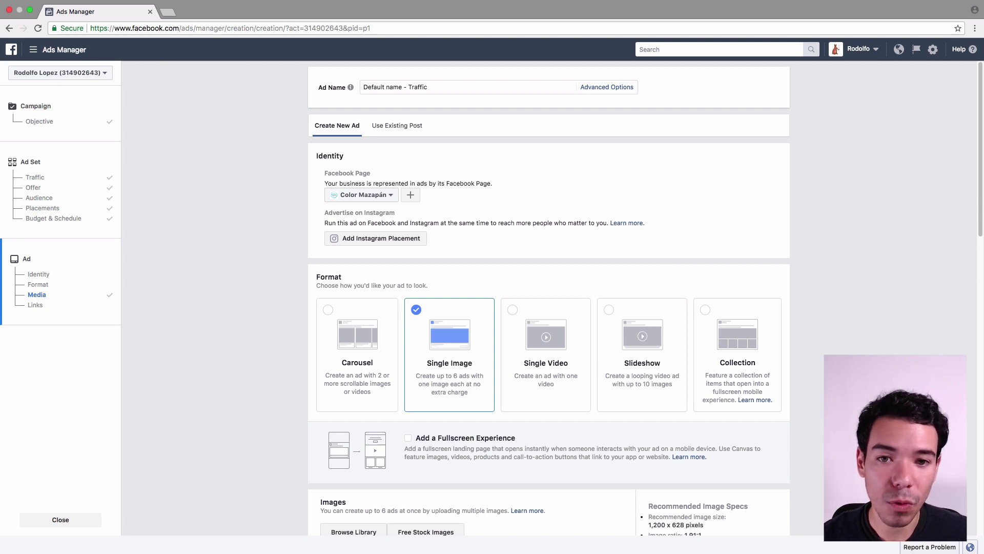
scroll(549, 297, down, 2)
scroll(549, 297, up, 2)
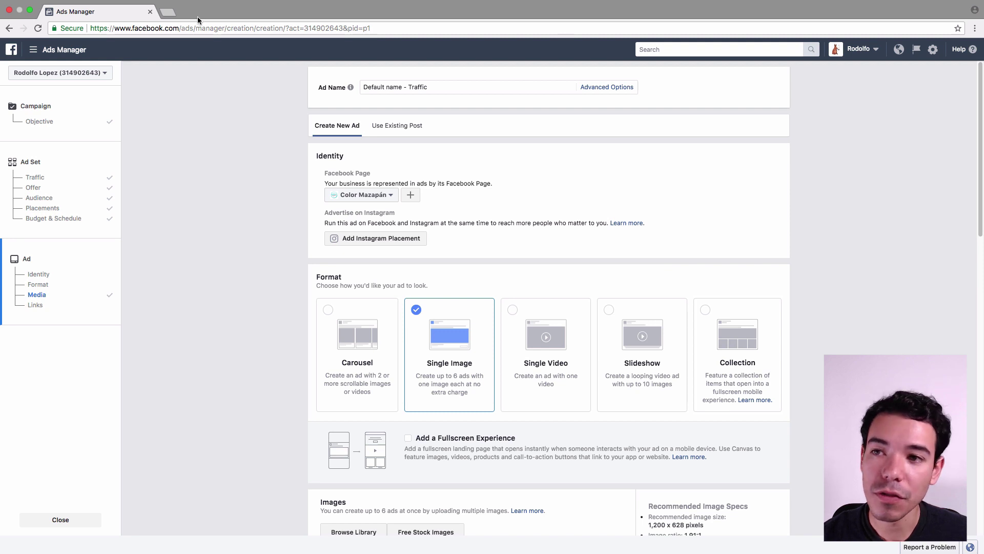
Step: Open placeit.net in a new browser tab and go to its Social Media Image Maker design templates
click(167, 11)
text(placeit.net)
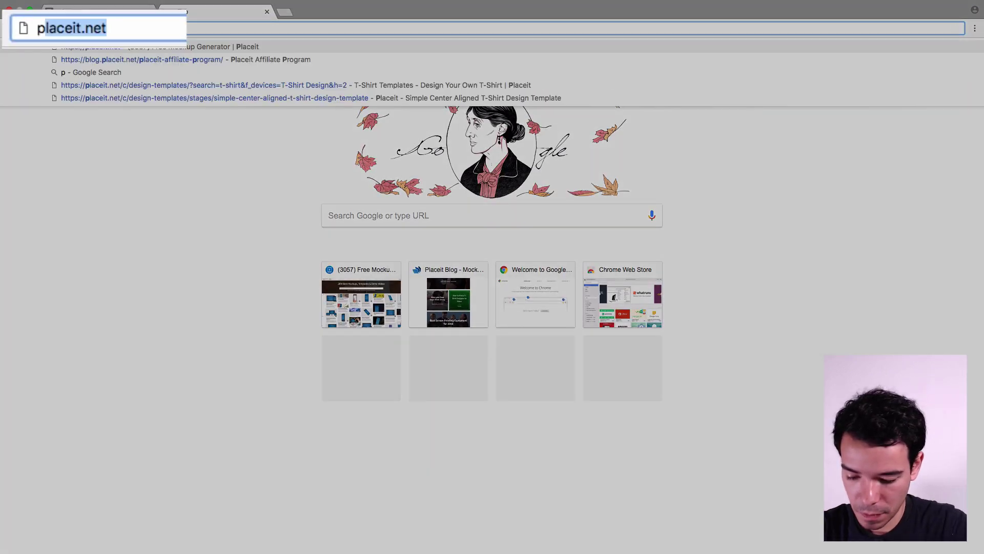
key(Return)
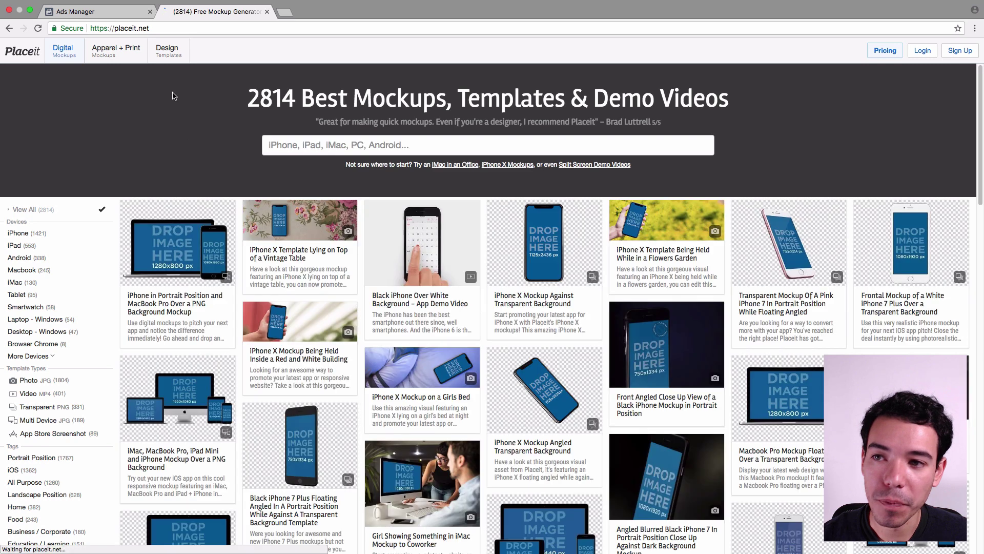
mouse_move(167, 50)
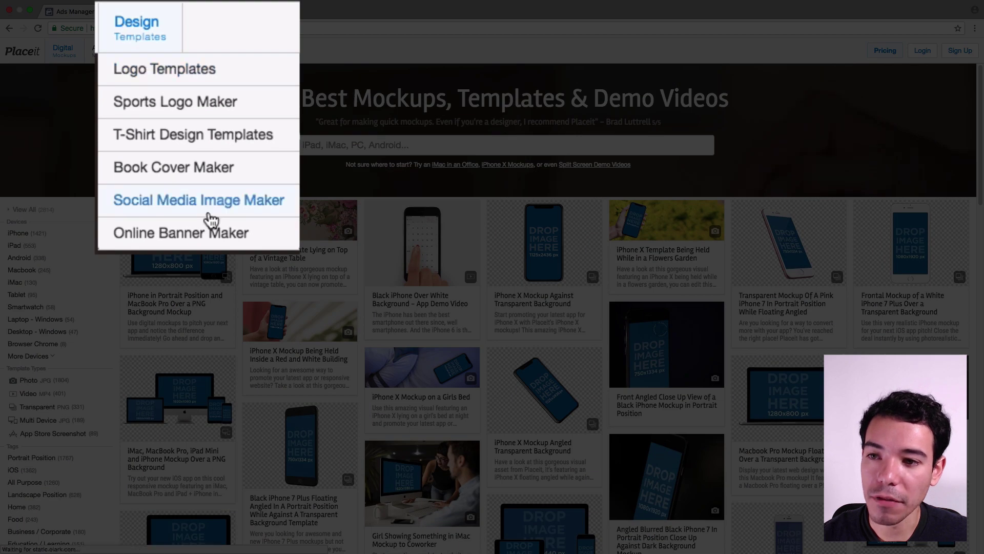
click(211, 216)
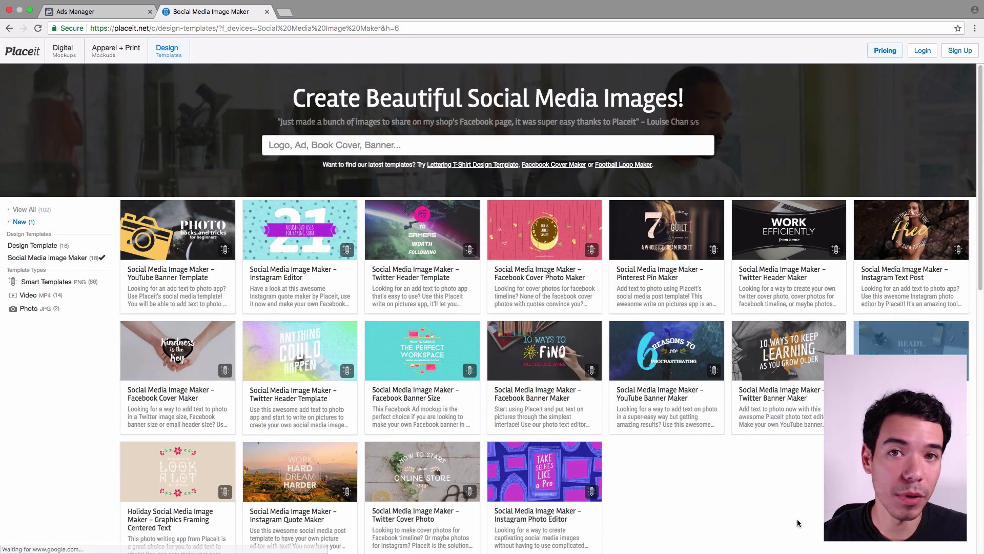
Step: Open the Social Media Image Maker – Instagram Editor template with the "21" design in a new tab and switch to it
scroll(805, 491, down, 1)
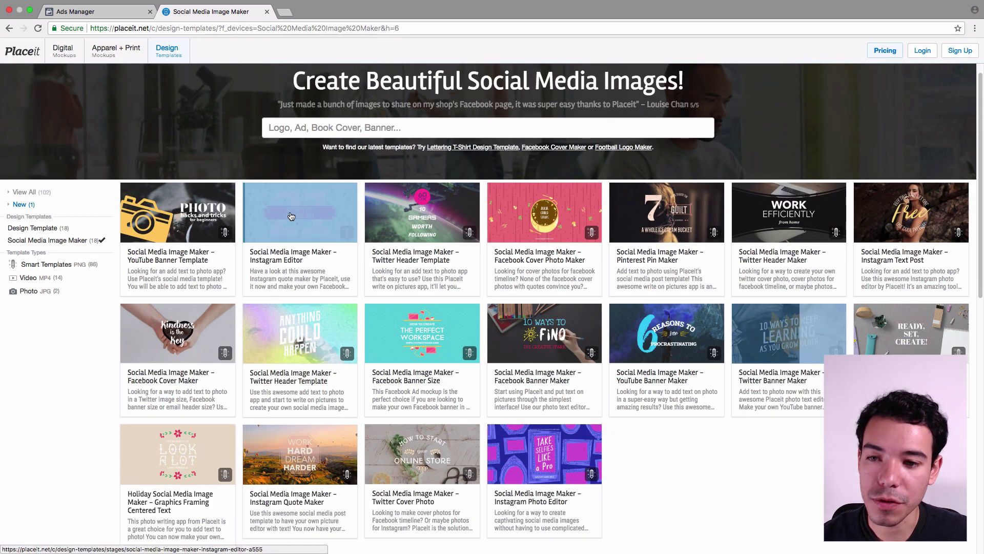
right_click(295, 192)
click(328, 202)
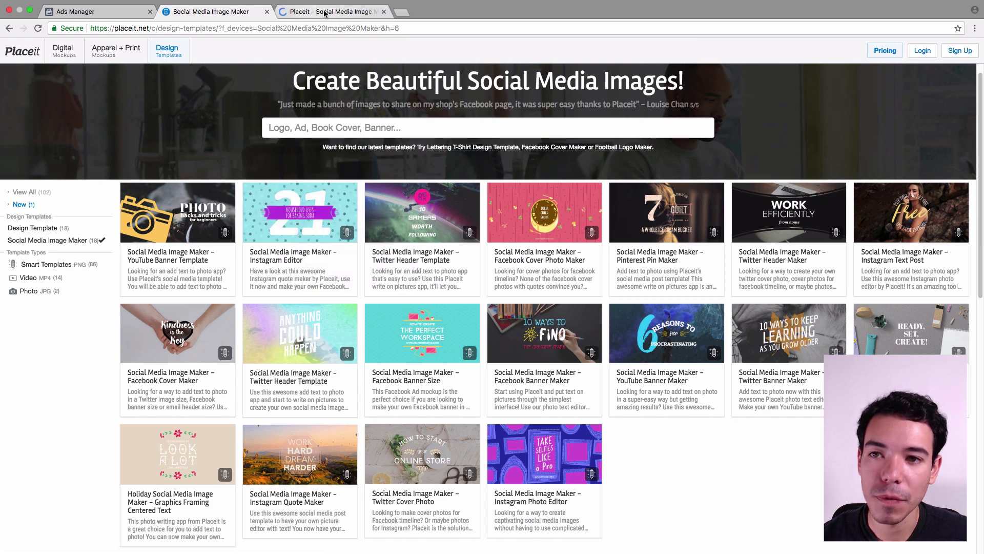
click(325, 11)
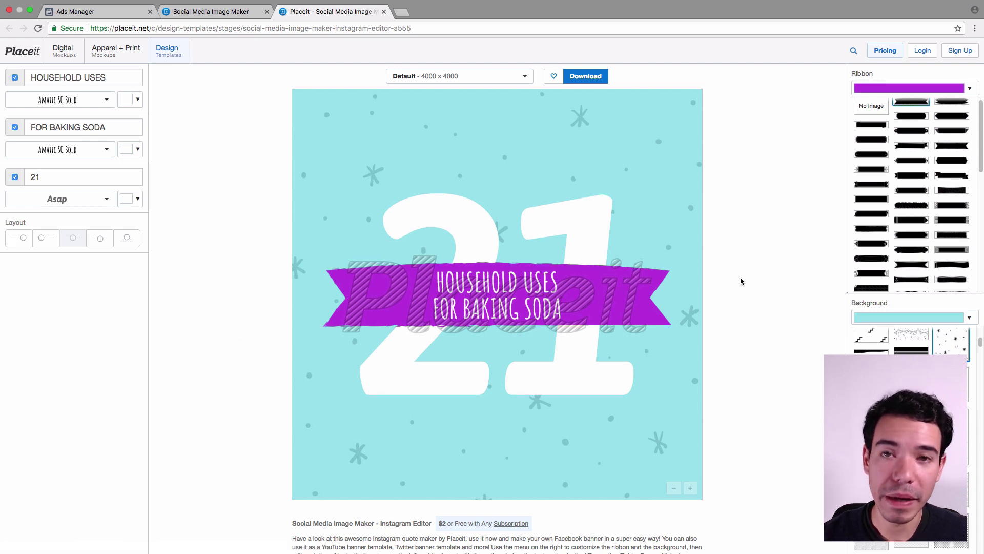
Step: Examine the template's available fonts, ribbon shapes and background patterns
click(57, 100)
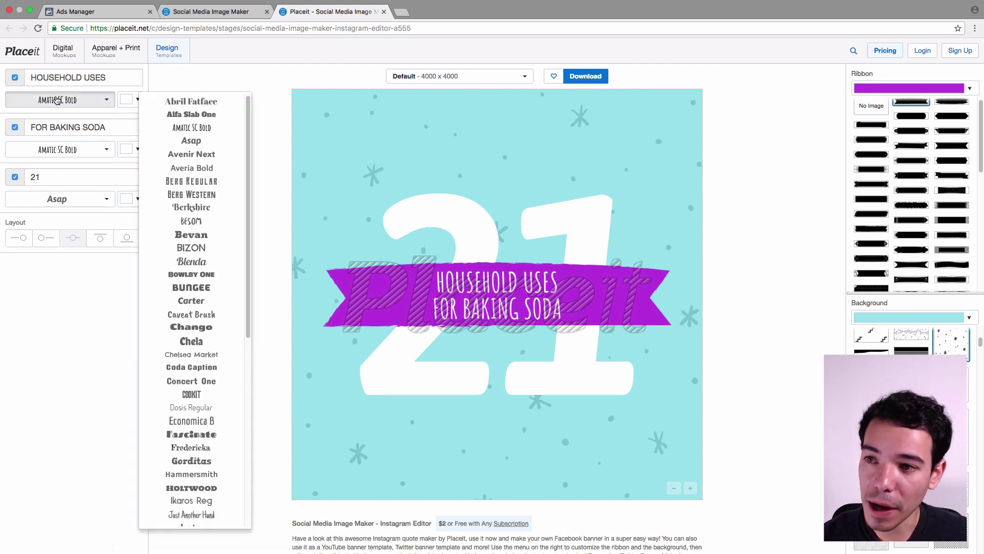
click(200, 77)
scroll(906, 170, down, 5)
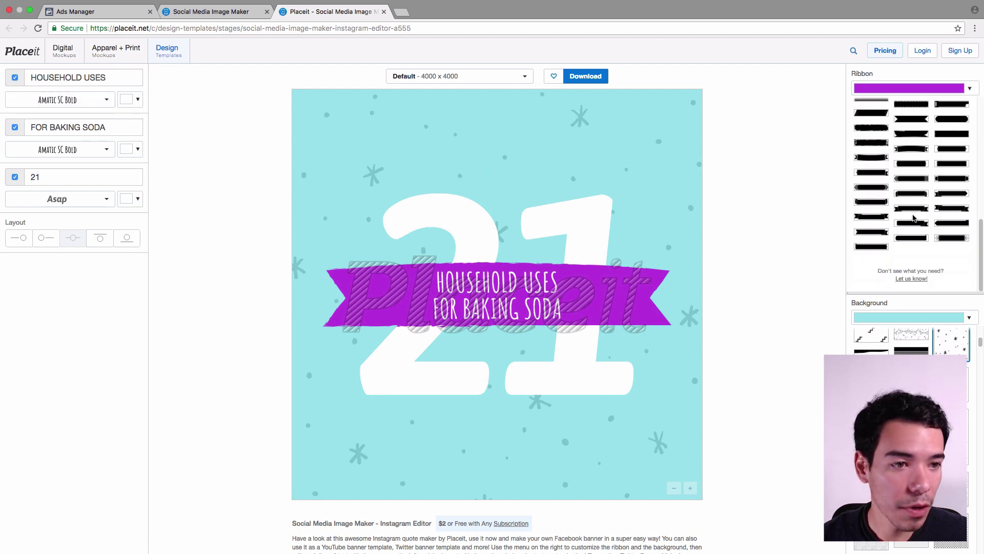
scroll(967, 470, down, 3)
scroll(911, 343, up, 2)
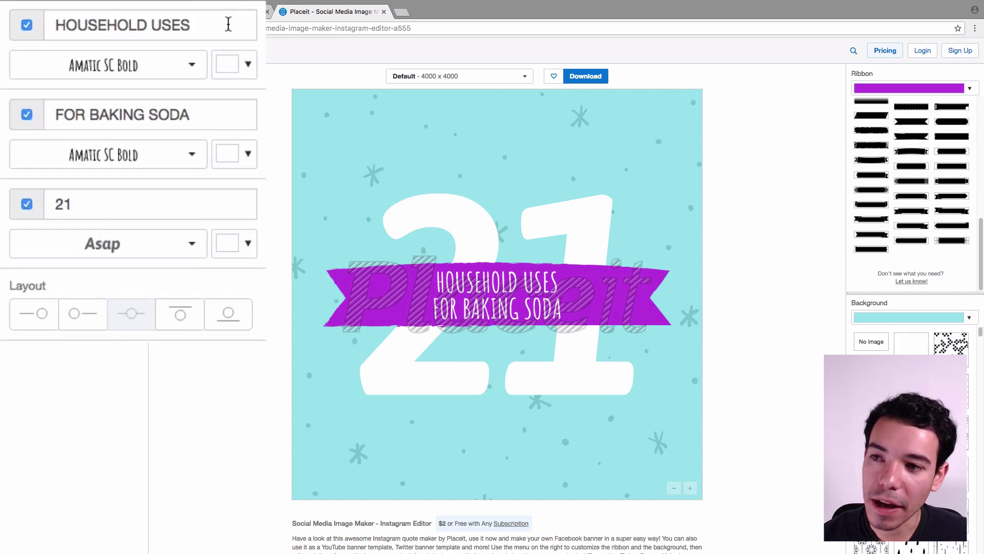
Step: Replace the template's "HOUSEHOLD USES" text line with "fdfdff"
triple_click(228, 24)
text(fdfdff)
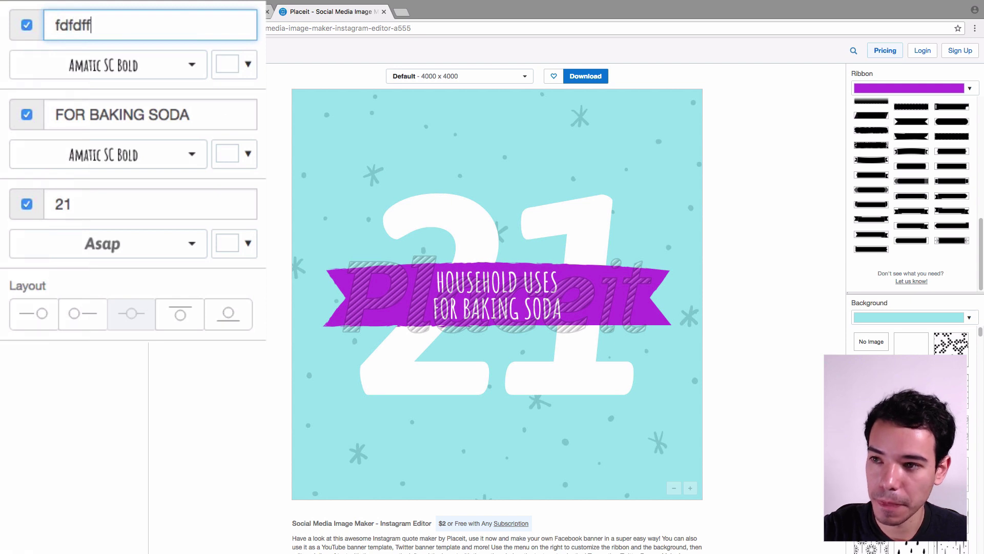
key(Return)
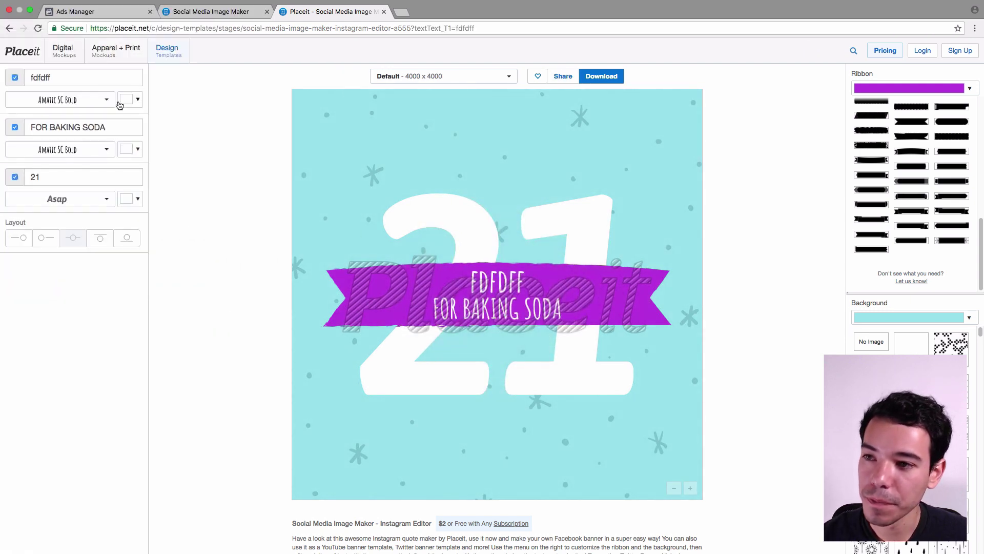
Step: Set the "fdfdff" text line to the Bevan font in pale yellow
click(96, 105)
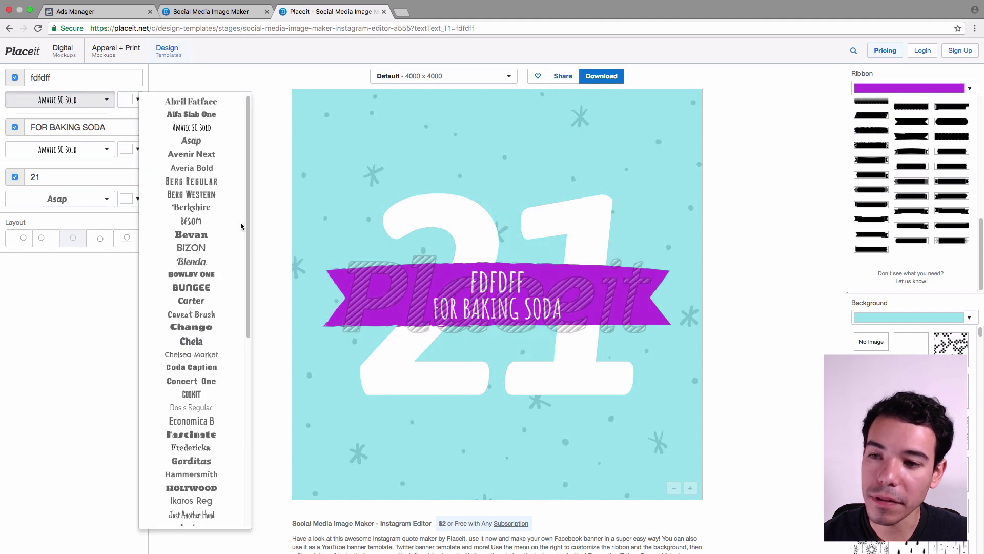
click(192, 233)
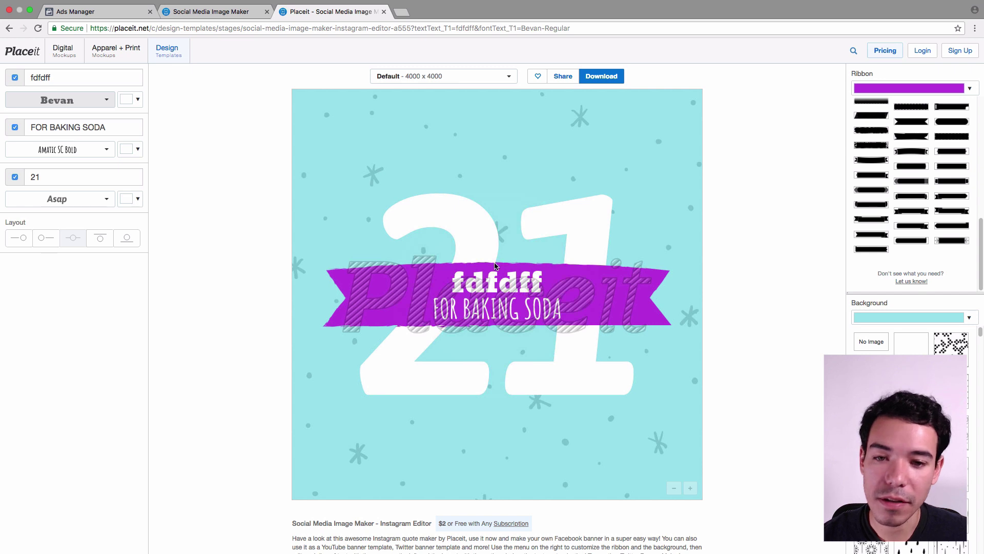
click(132, 99)
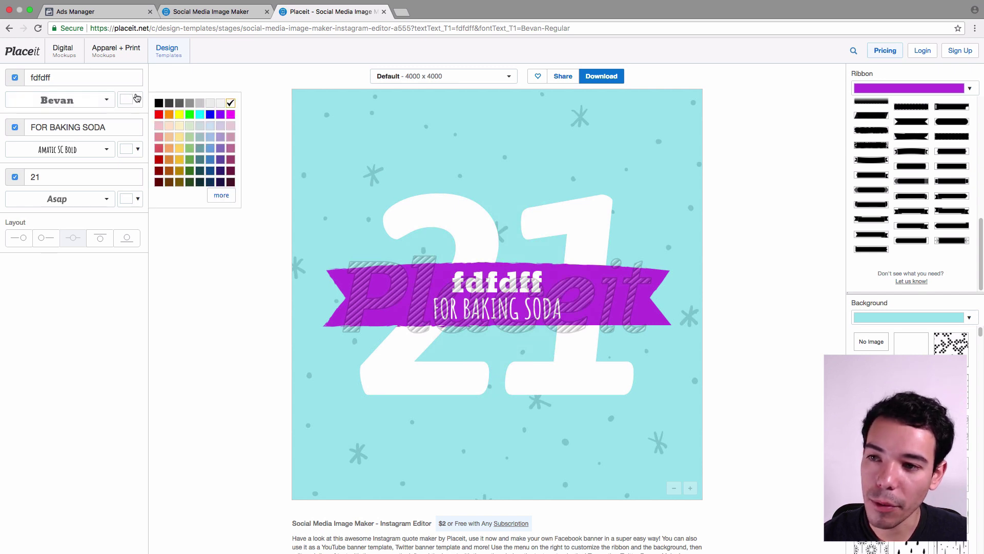
click(179, 136)
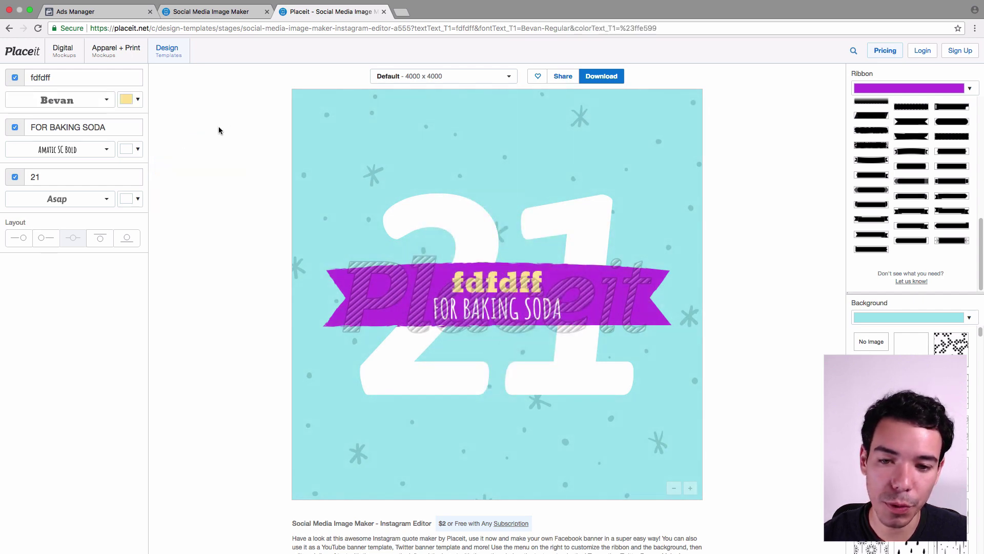
Step: Switch the layout to place the design above the centre and change the ribbon to the shape with chevron ends
click(18, 237)
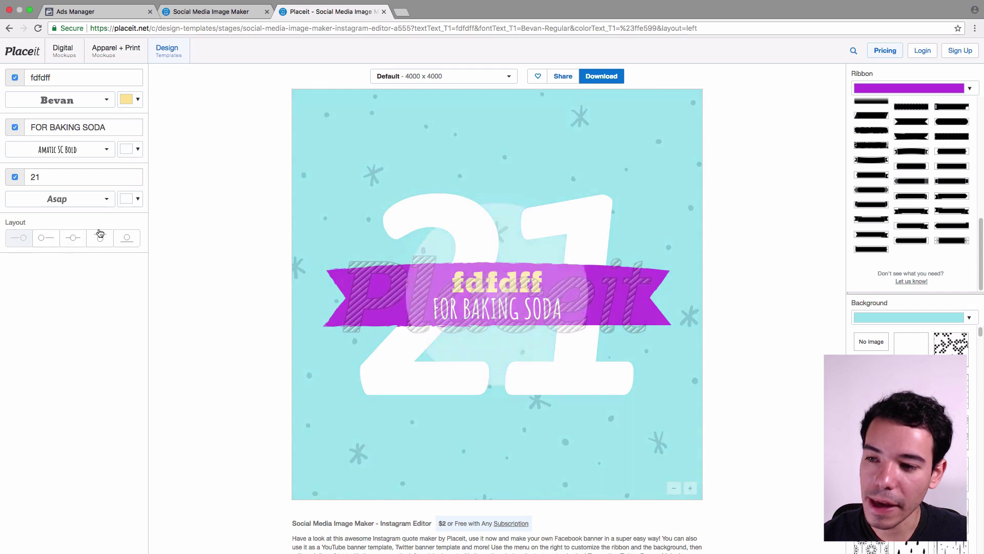
click(126, 239)
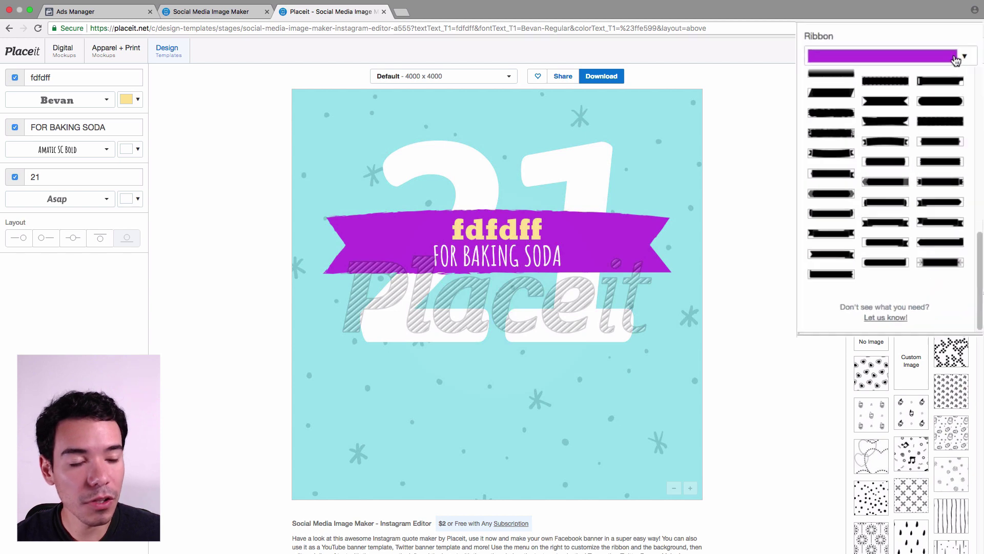
scroll(901, 228, up, 10)
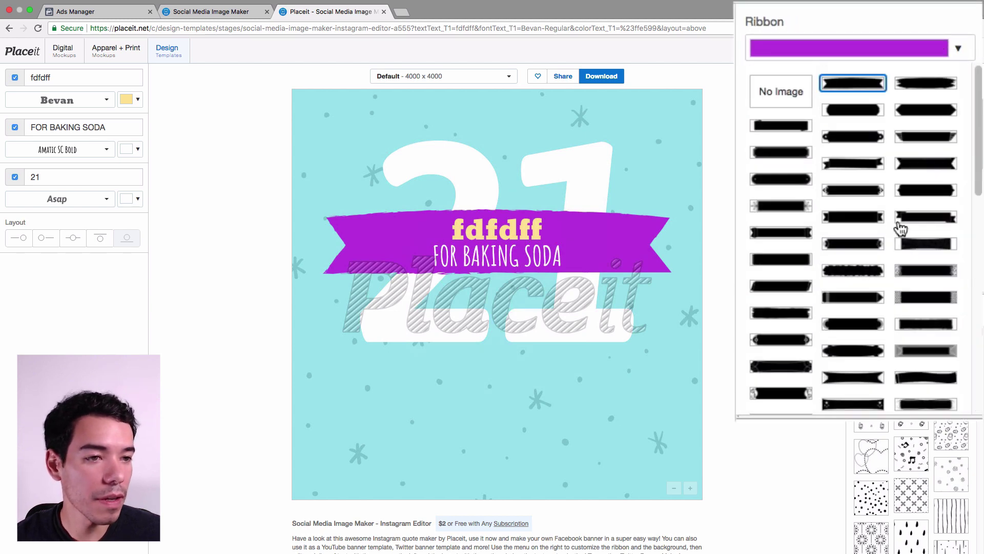
click(864, 195)
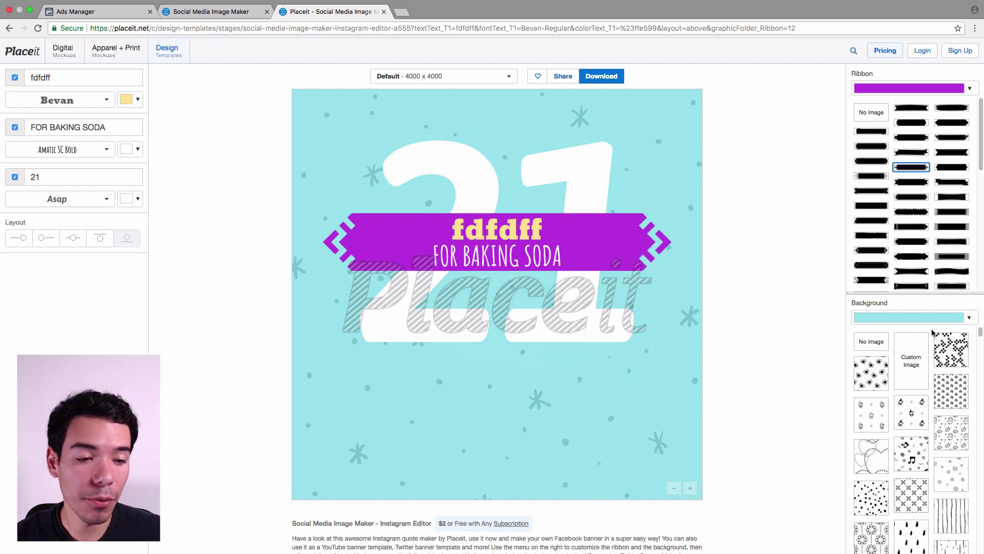
Step: Examine the available background patterns and photos and the list of preset image sizes
scroll(933, 359, down, 5)
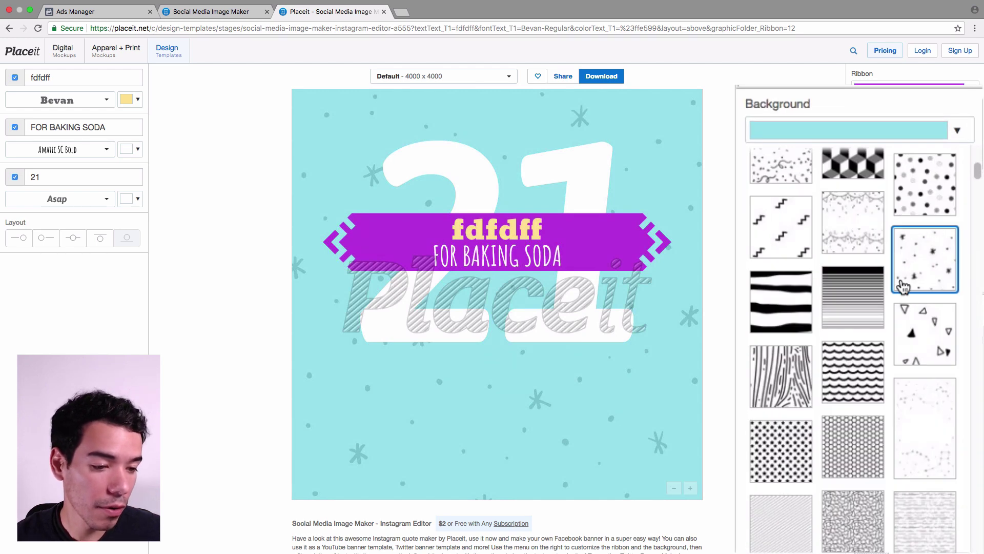
scroll(902, 286, down, 15)
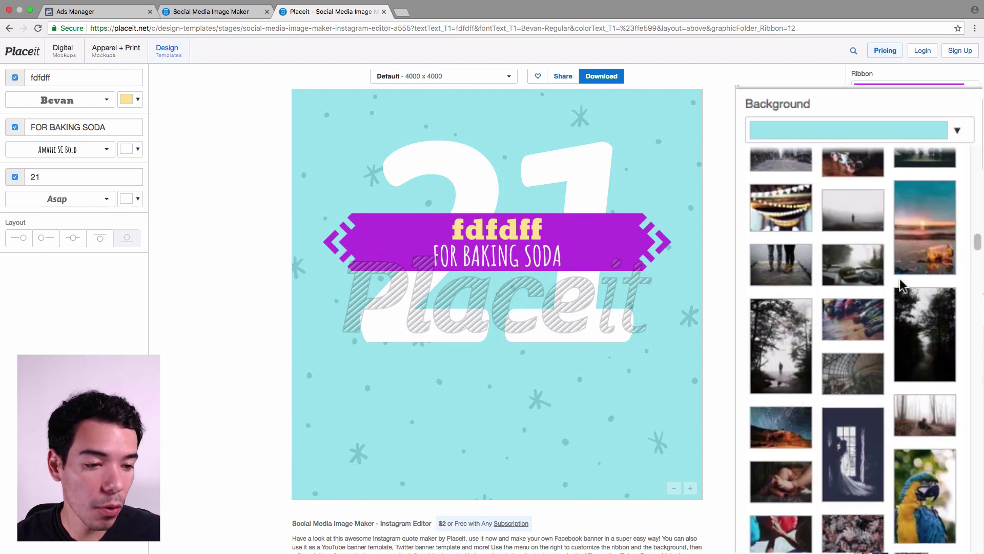
scroll(903, 286, up, 5)
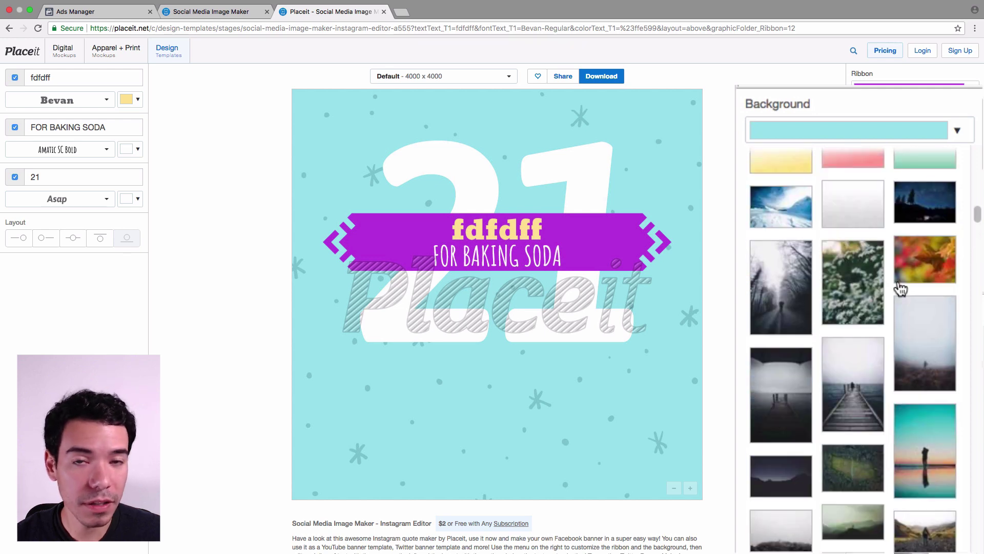
scroll(901, 289, up, 10)
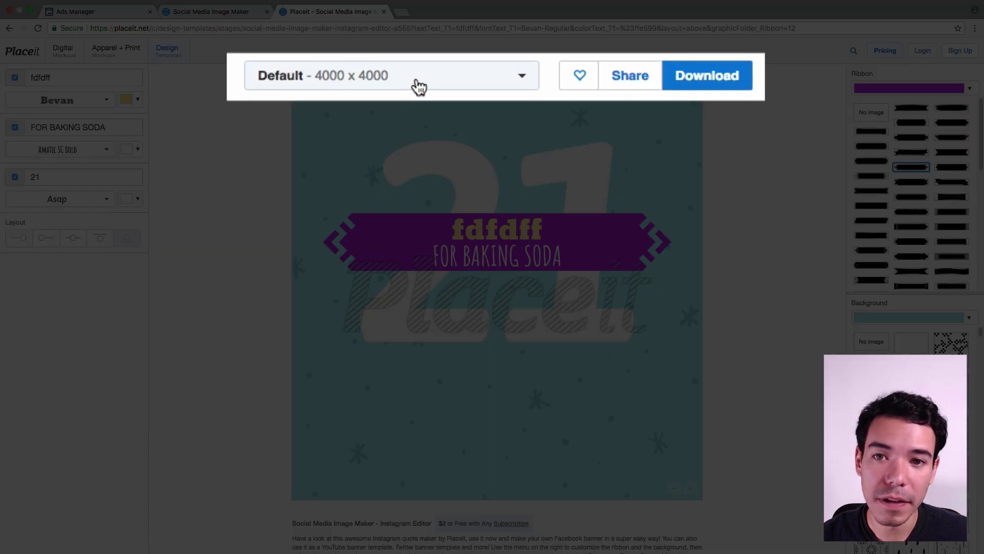
click(419, 86)
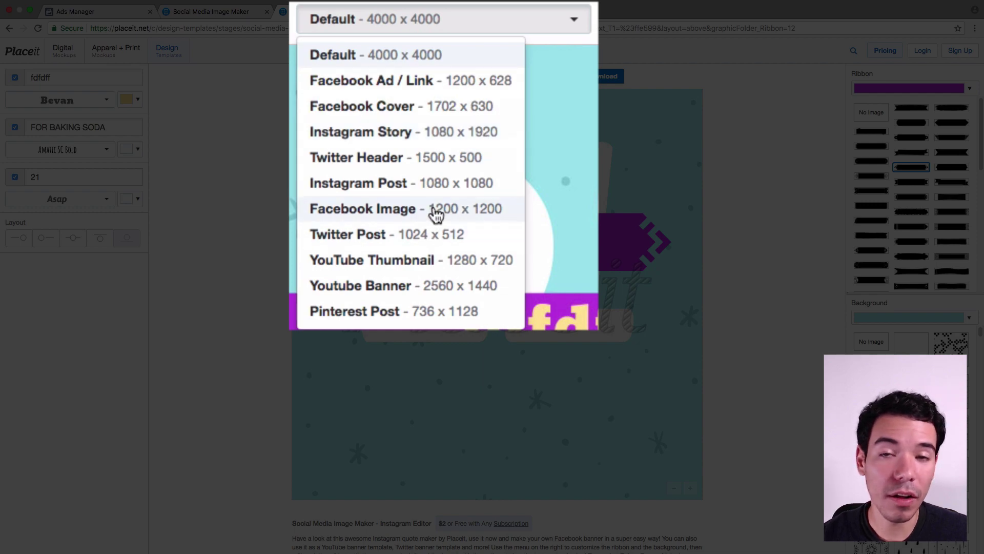
key(Escape)
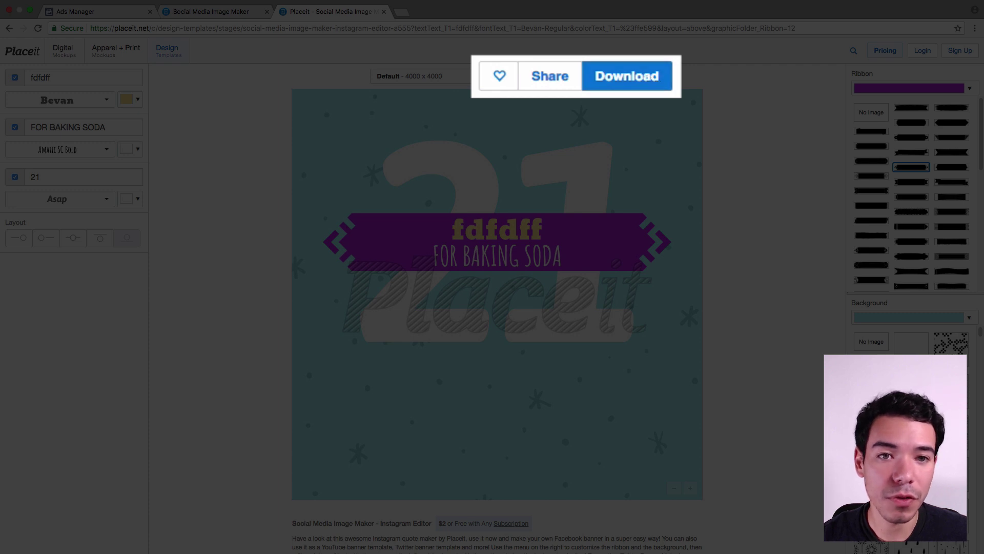
Step: Examine the image's download purchase option and the site's subscription plans
click(596, 82)
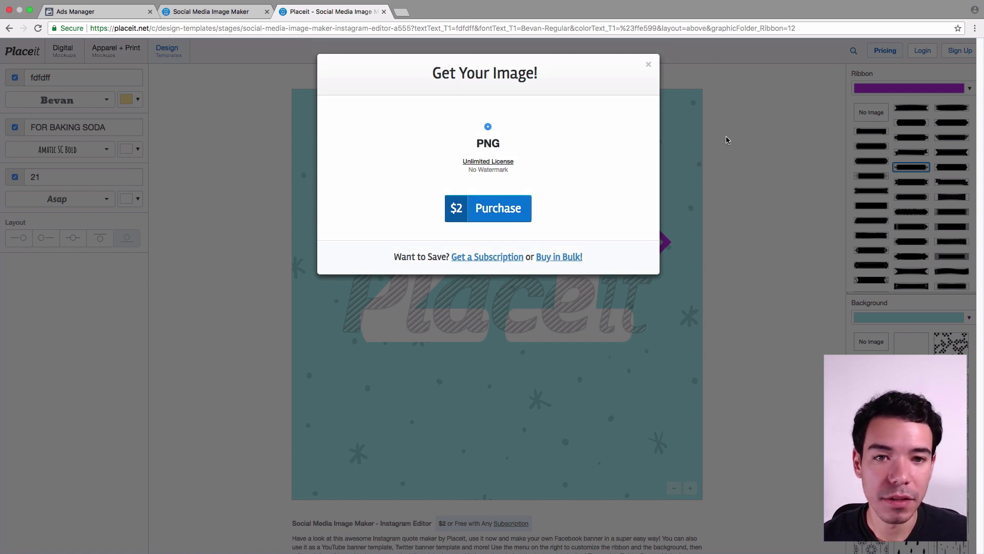
click(649, 66)
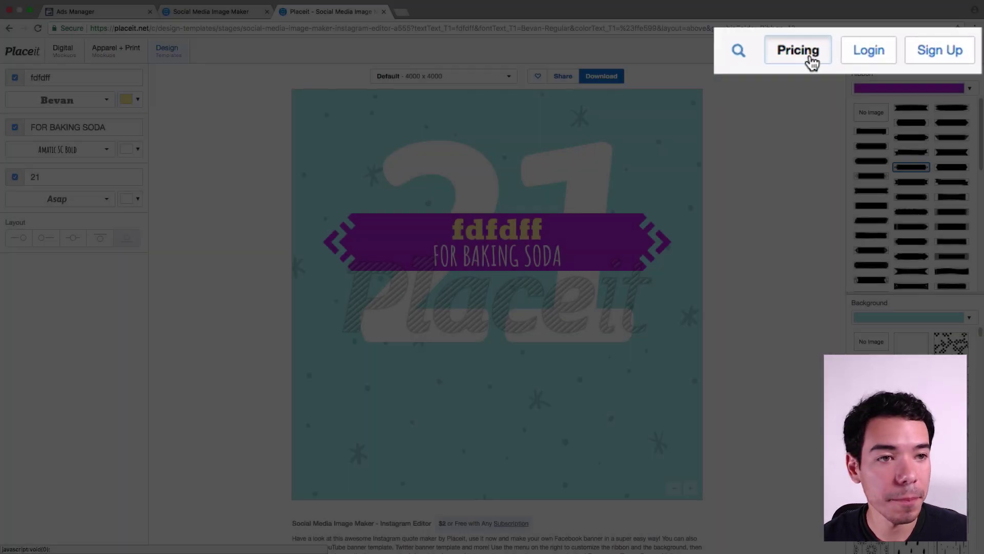
click(892, 54)
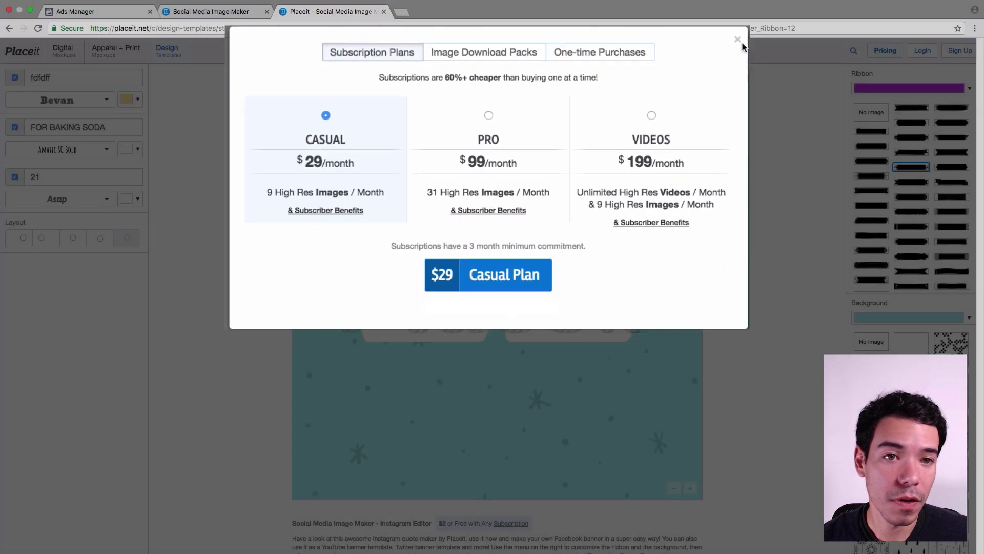
click(896, 24)
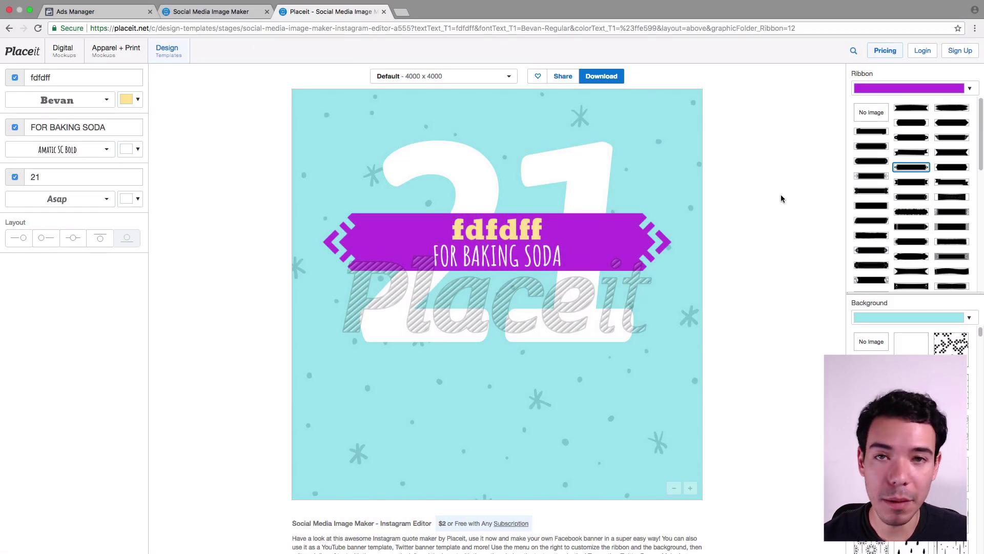
scroll(587, 377, down, 5)
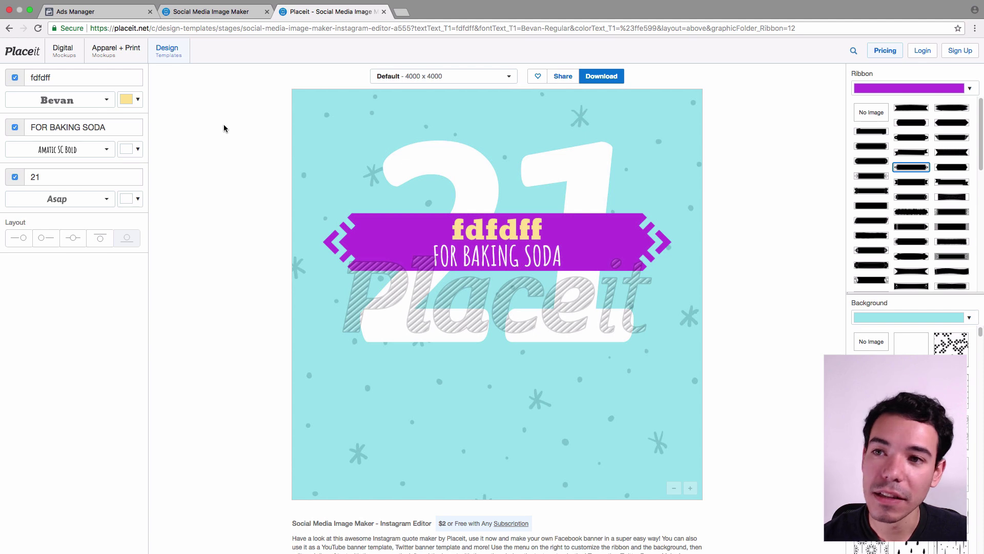
Step: Return to the template listing tab, go to Online Banner Maker, and open the "30% OFF ALL ITEMS" Centered Text with Background template
click(215, 13)
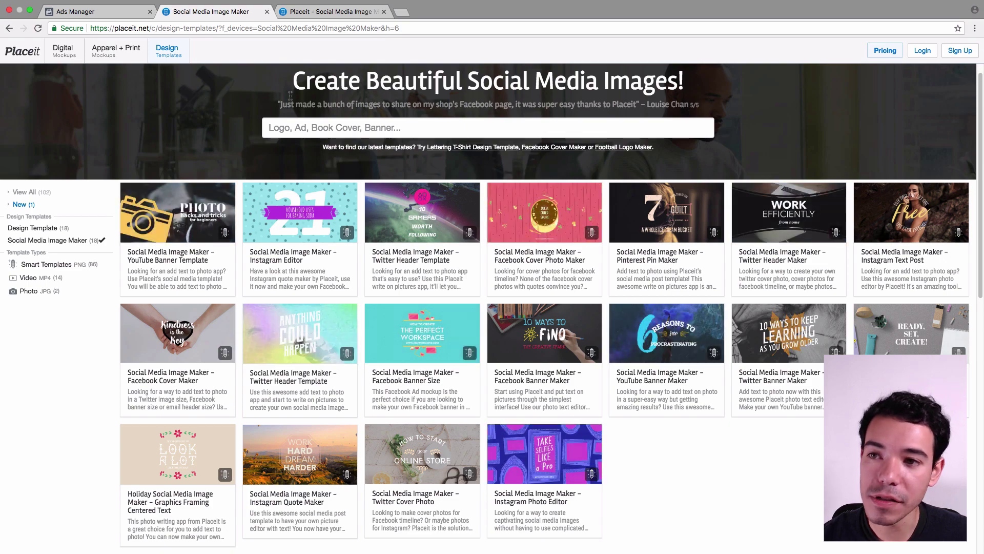
mouse_move(166, 51)
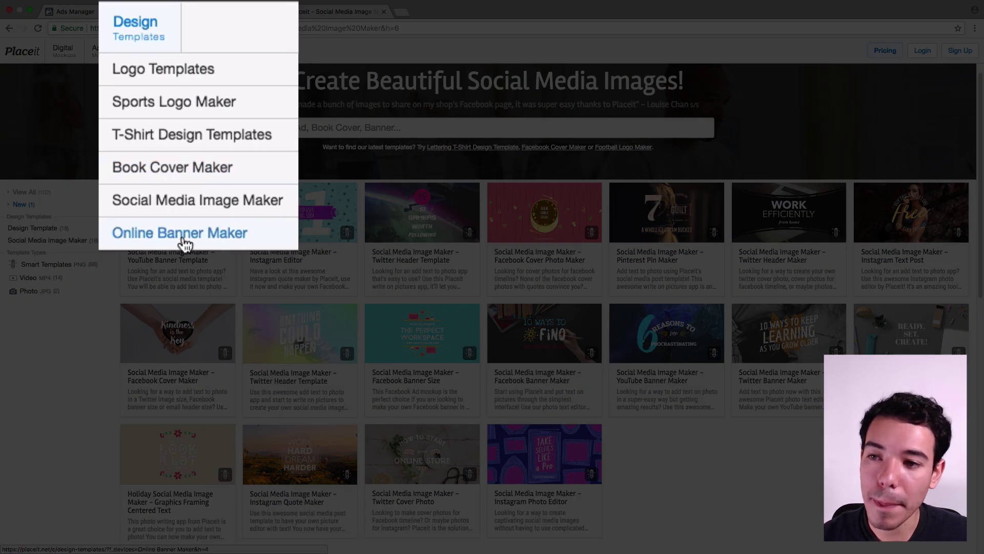
click(186, 152)
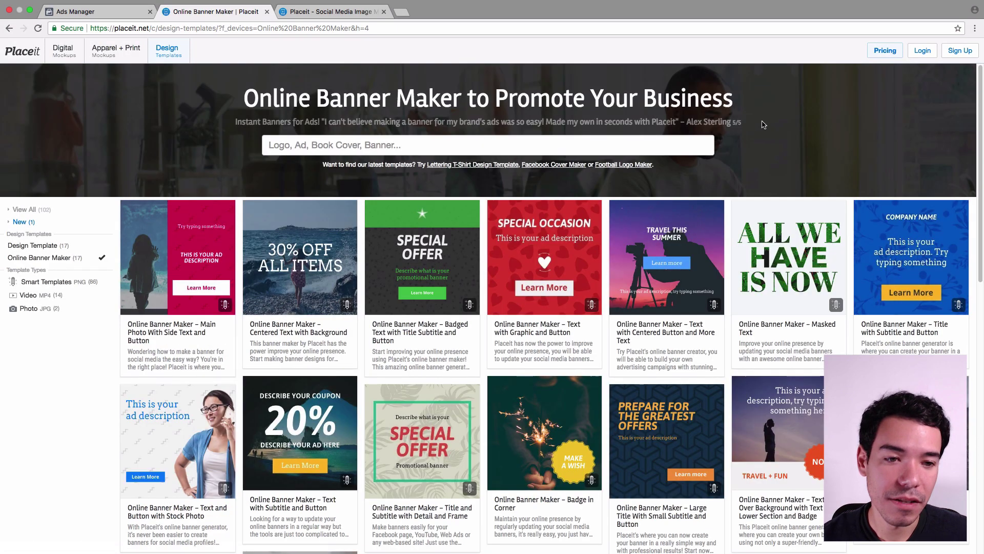
scroll(762, 124, down, 2)
scroll(764, 125, down, 1)
scroll(784, 125, up, 5)
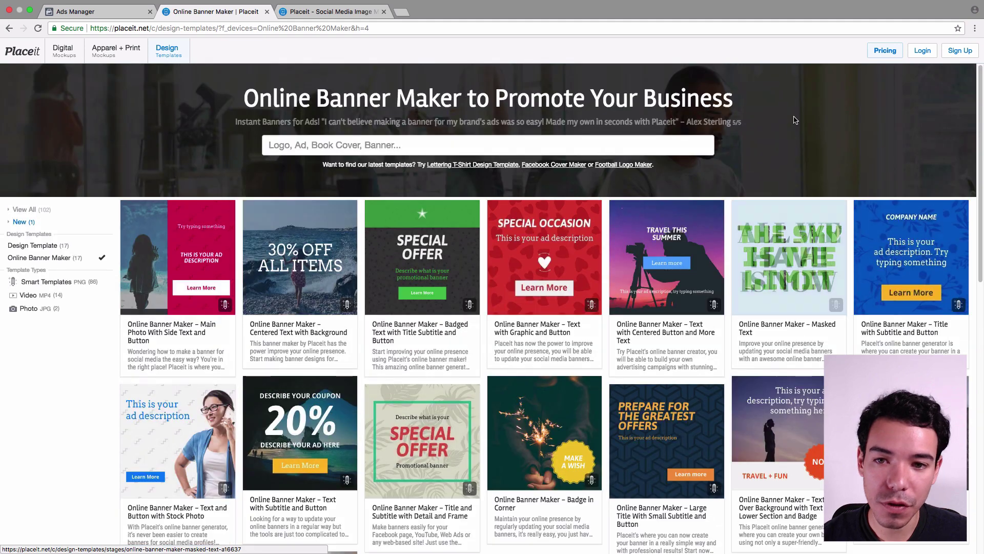
click(321, 264)
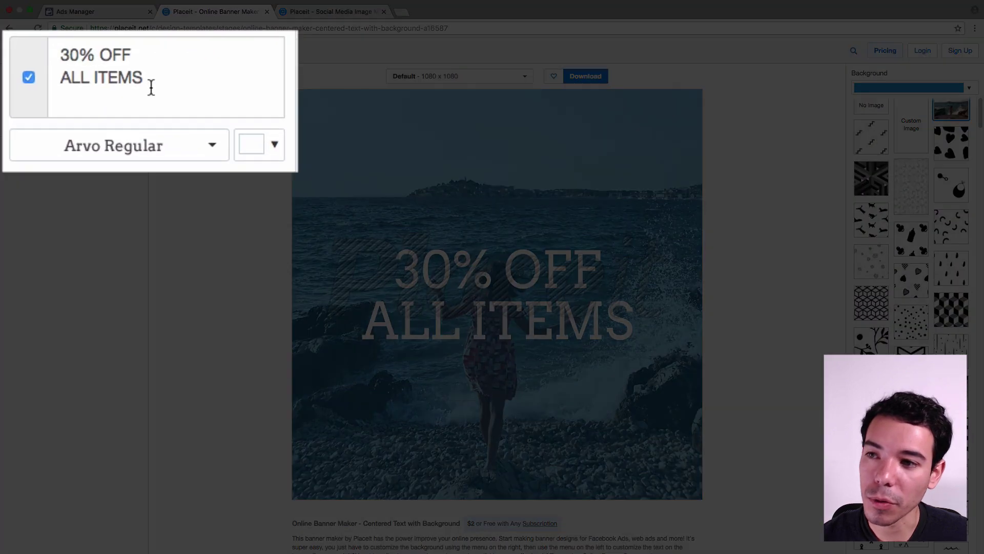
Step: Replace the banner's seaside photo background with the cat pattern
click(75, 94)
key(super+a)
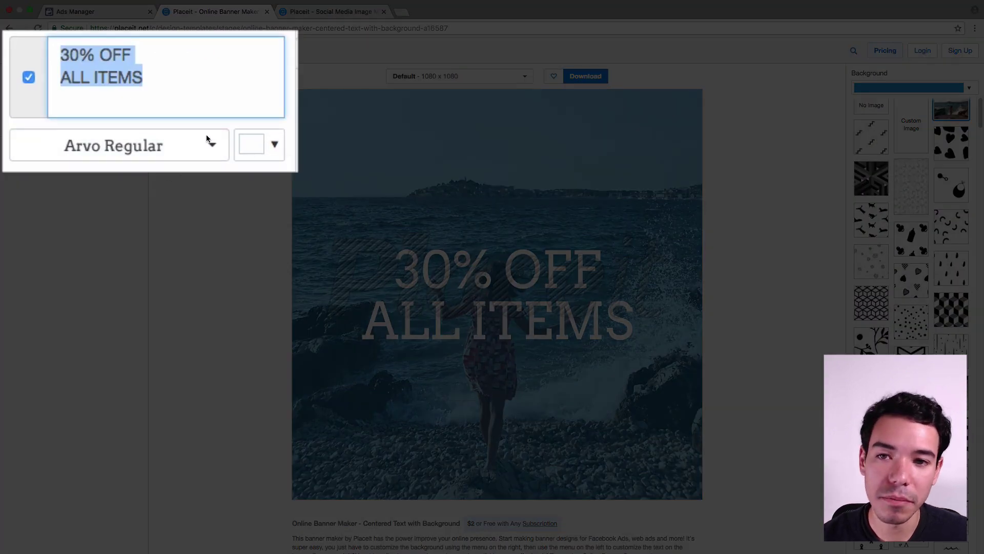
scroll(928, 253, down, 10)
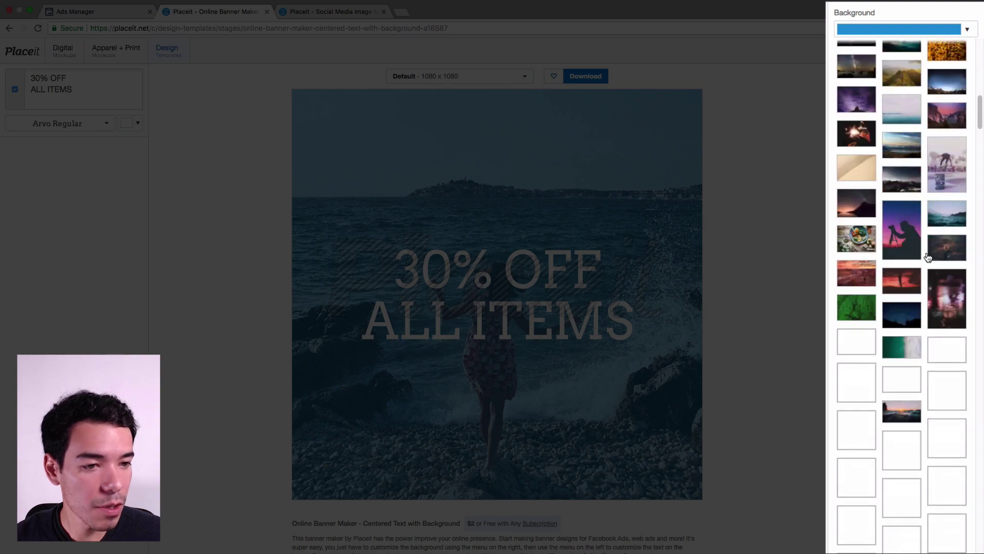
scroll(928, 256, up, 15)
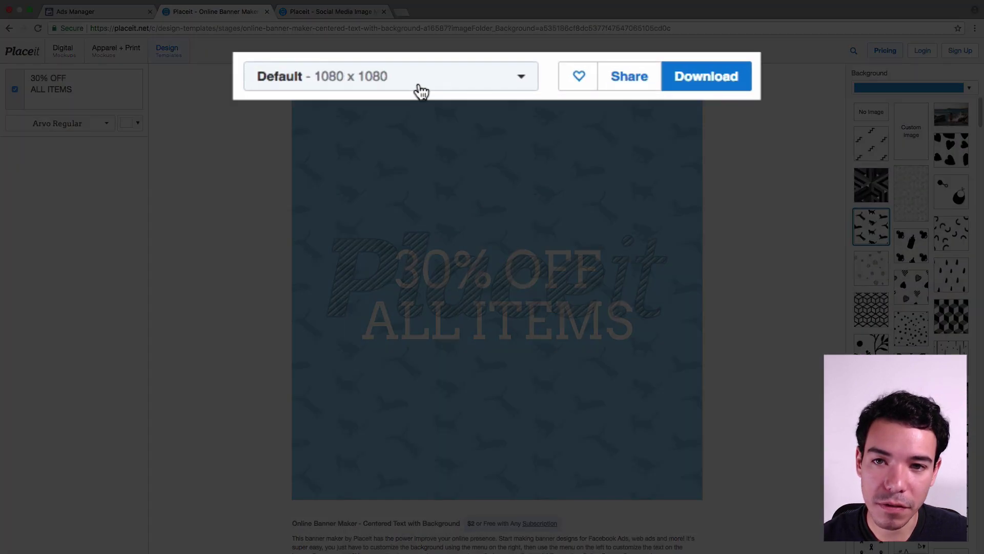
Step: Set the banner size to Facebook Ad / Link - 1200 x 628 and check its download option
click(457, 84)
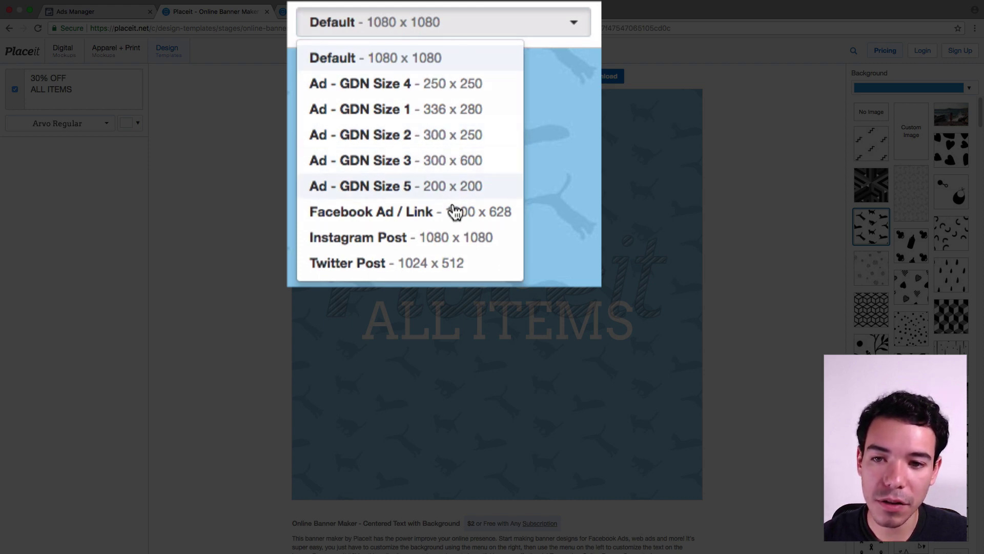
click(477, 170)
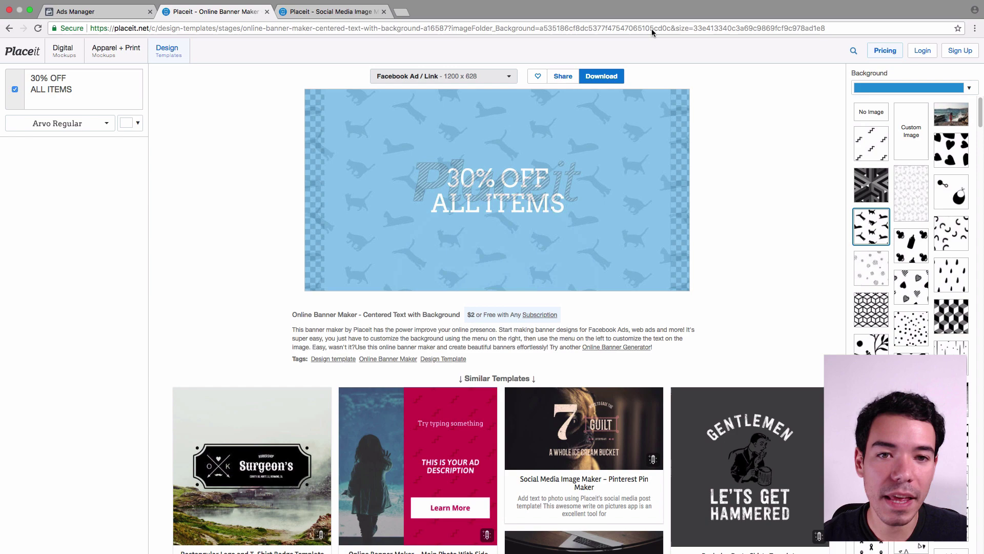
click(595, 79)
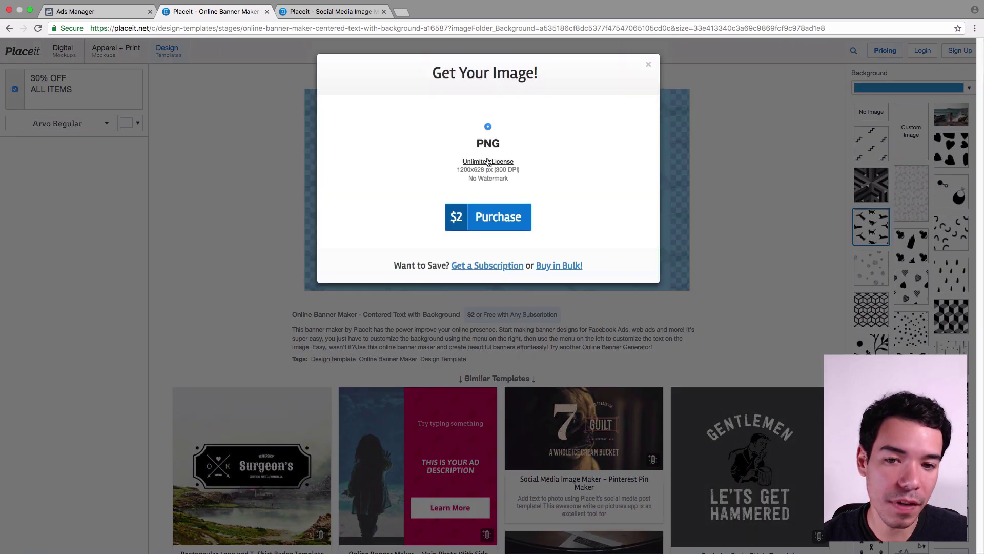
click(649, 66)
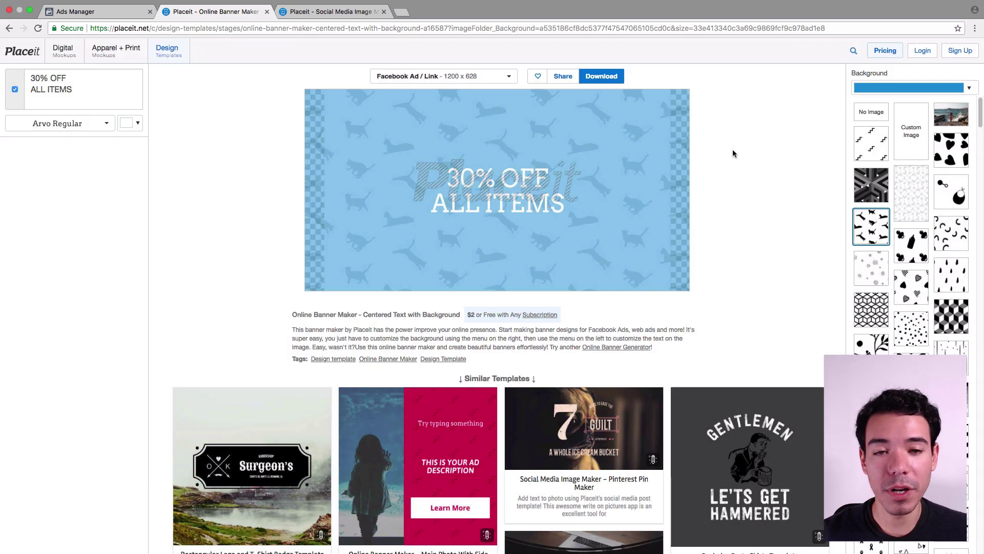
Step: Close the banner editor's tab and open the Social Media Image Maker template listing
click(267, 11)
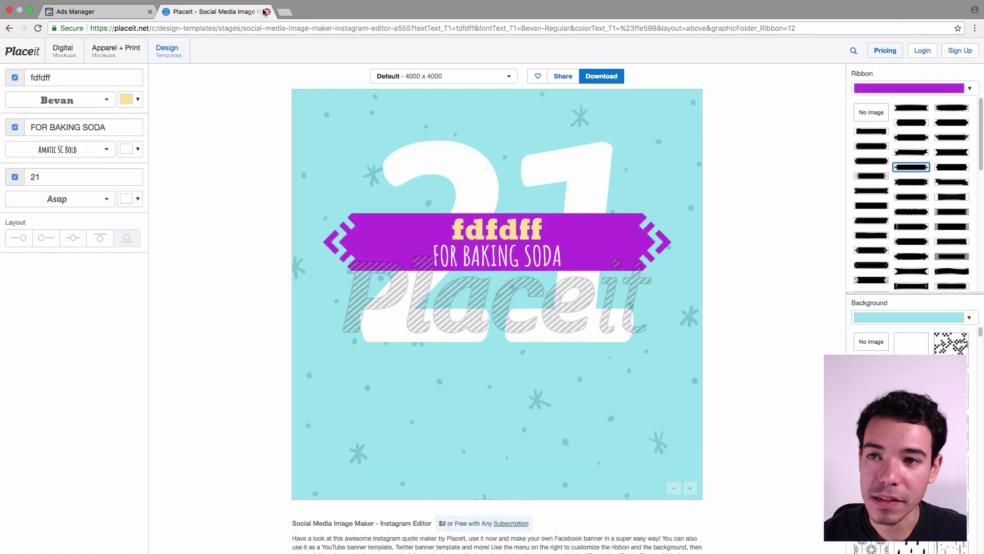
mouse_move(180, 56)
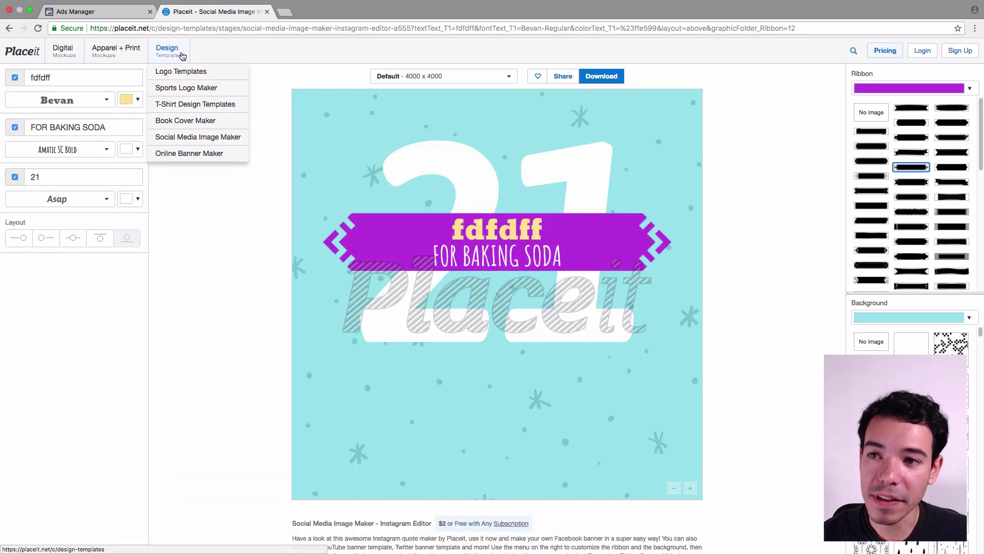
click(205, 143)
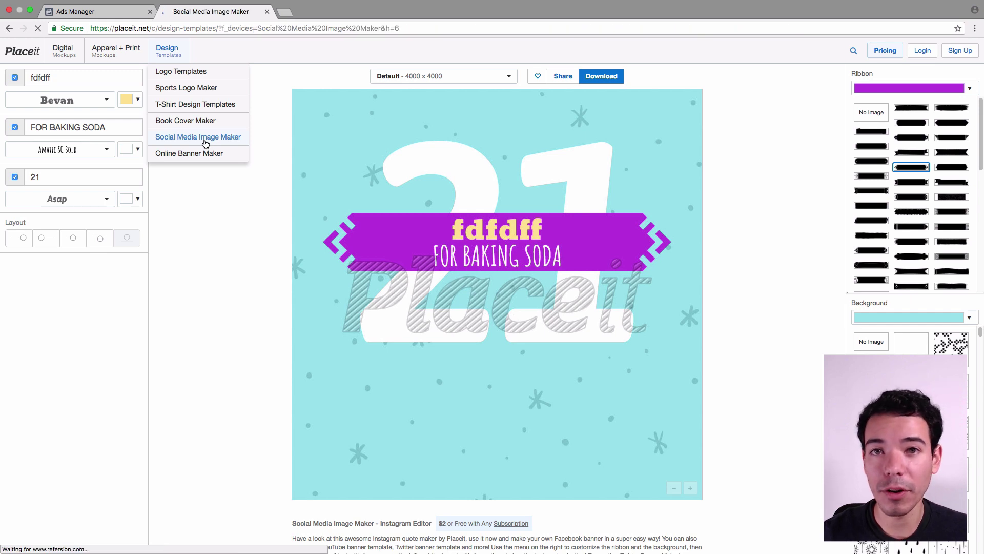